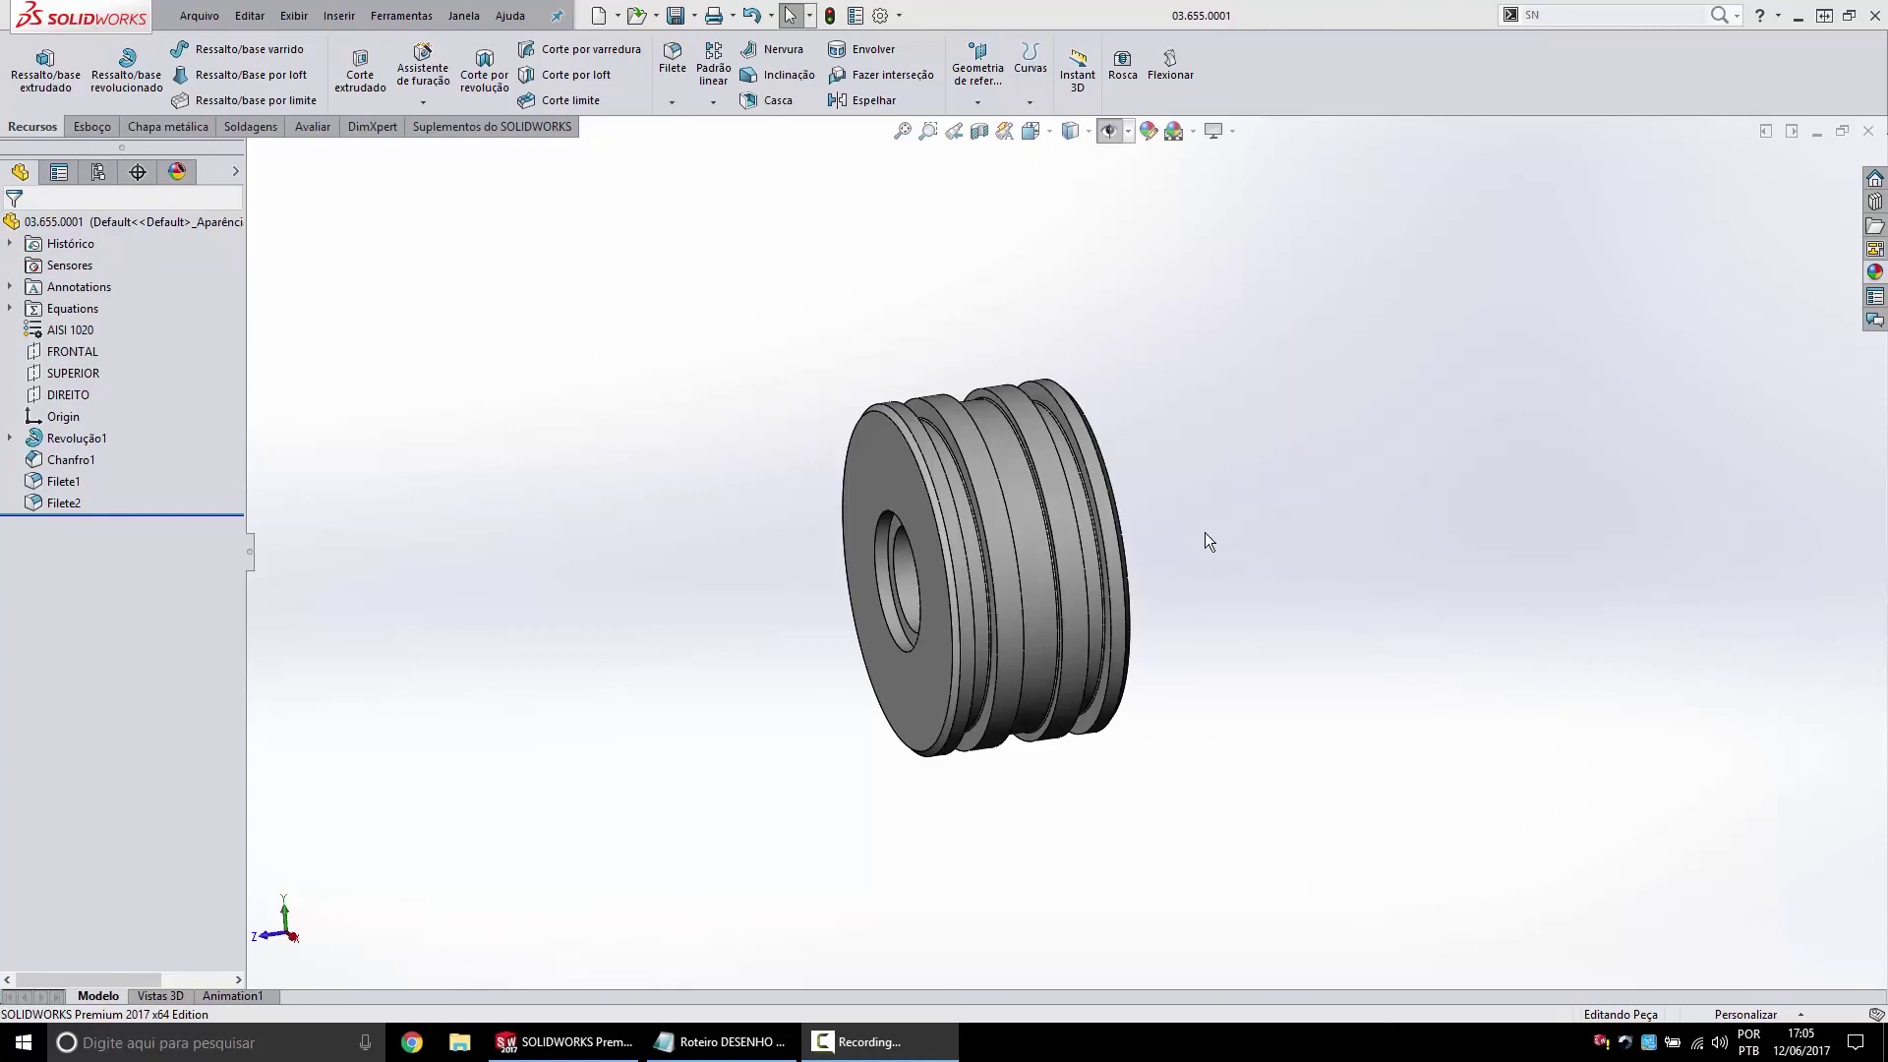
Orbit the piston to inspect it from several angles.
{"action": "mouse_move", "coordinate": [1138, 533]}
{"action": "middle_mouse_down"}
{"action": "mouse_move", "coordinate": [1285, 530]}
{"action": "mouse_move", "coordinate": [1123, 554]}
{"action": "middle_mouse_up"}
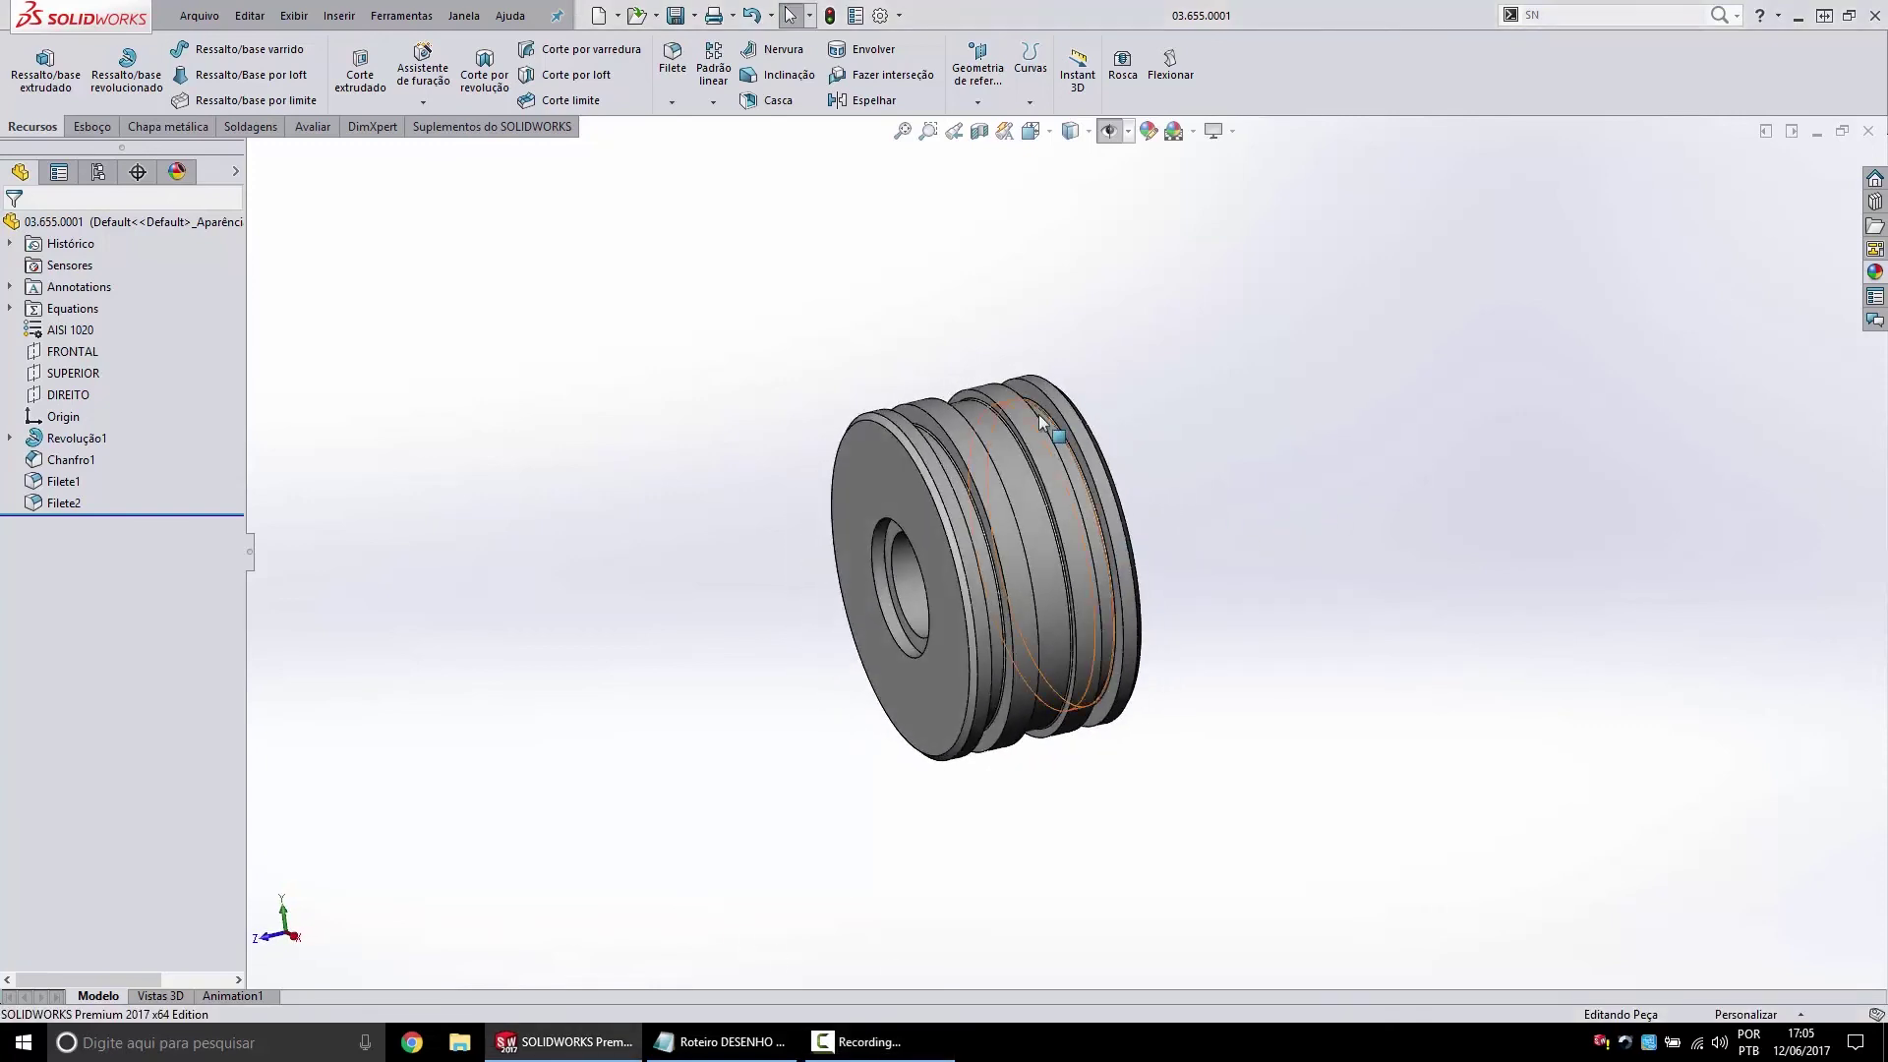
{"action": "middle_click_drag", "start_coordinate": [1038, 415], "coordinate": [975, 401]}
{"action": "mouse_move", "coordinate": [909, 494]}
{"action": "middle_mouse_down"}
{"action": "mouse_move", "coordinate": [1298, 467]}
{"action": "mouse_move", "coordinate": [973, 437]}
{"action": "middle_mouse_up"}
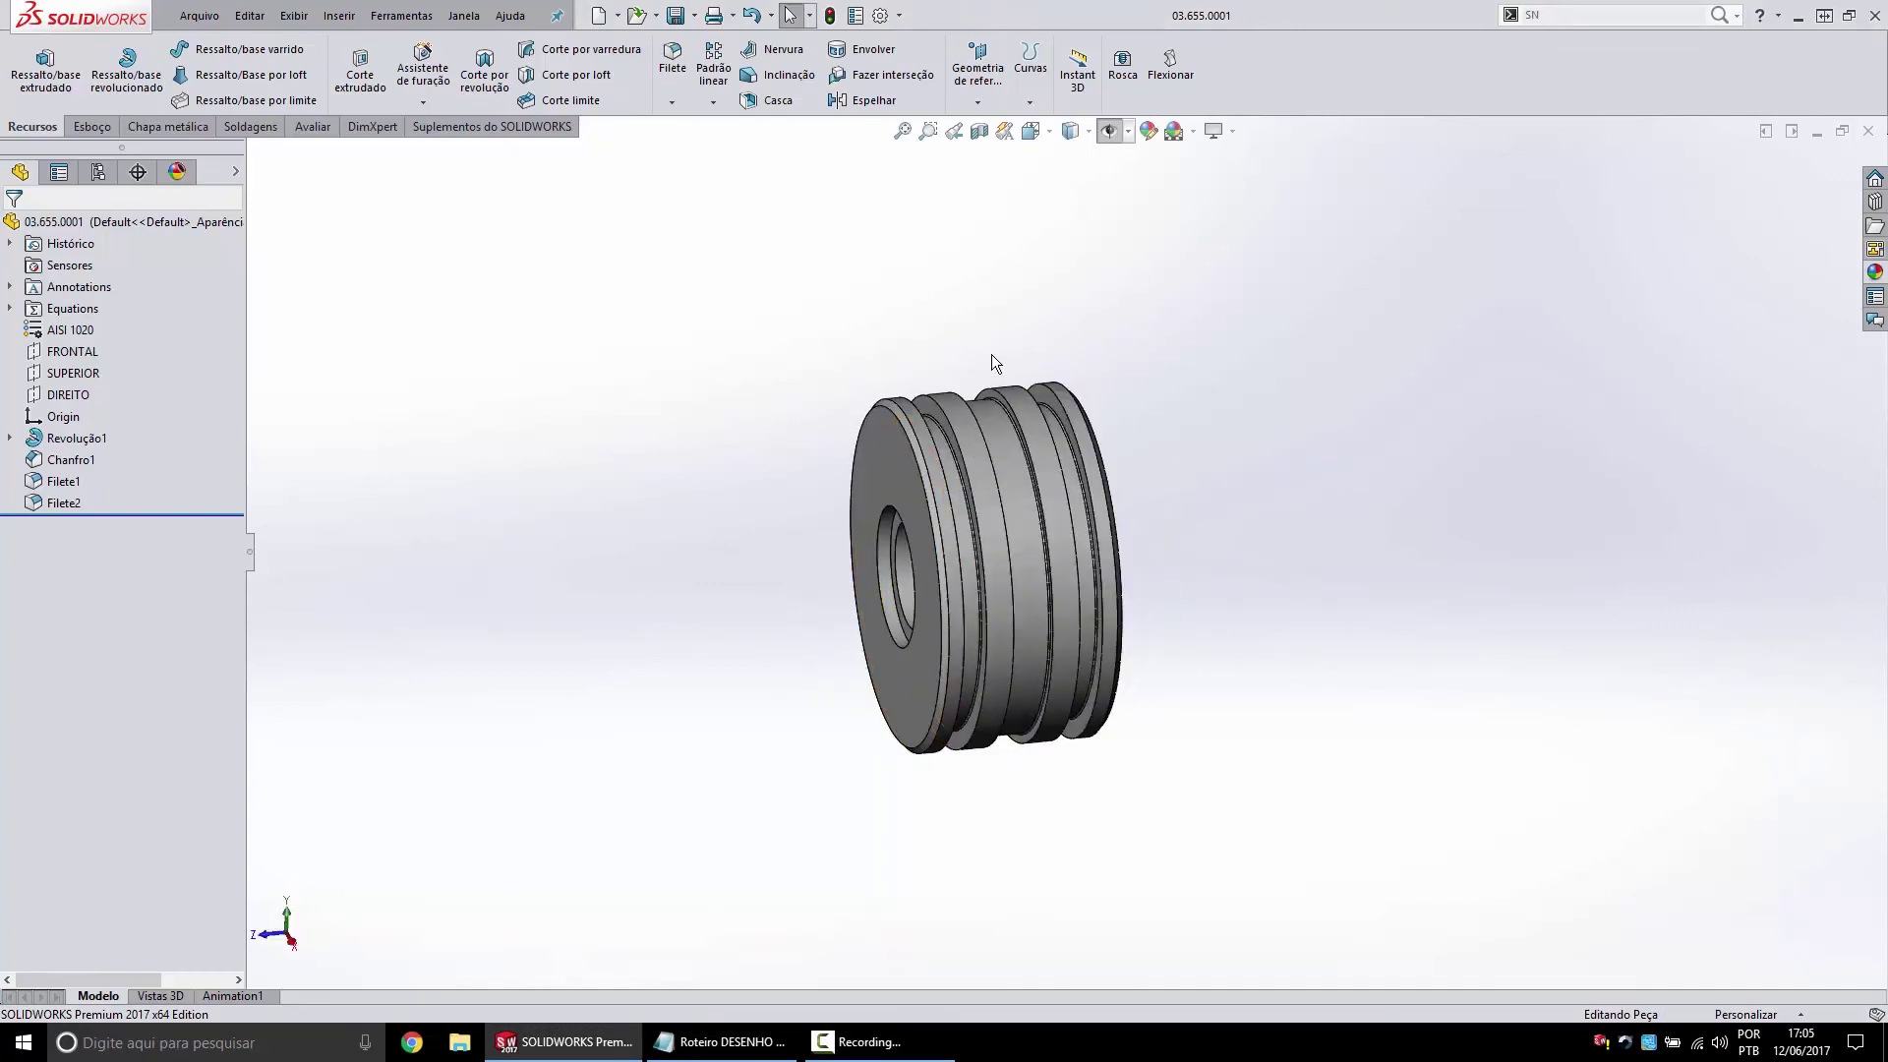
{"action": "mouse_move", "coordinate": [1000, 513]}
{"action": "middle_mouse_down"}
{"action": "mouse_move", "coordinate": [1214, 506]}
{"action": "mouse_move", "coordinate": [1050, 531]}
{"action": "mouse_move", "coordinate": [935, 411]}
{"action": "middle_mouse_up"}
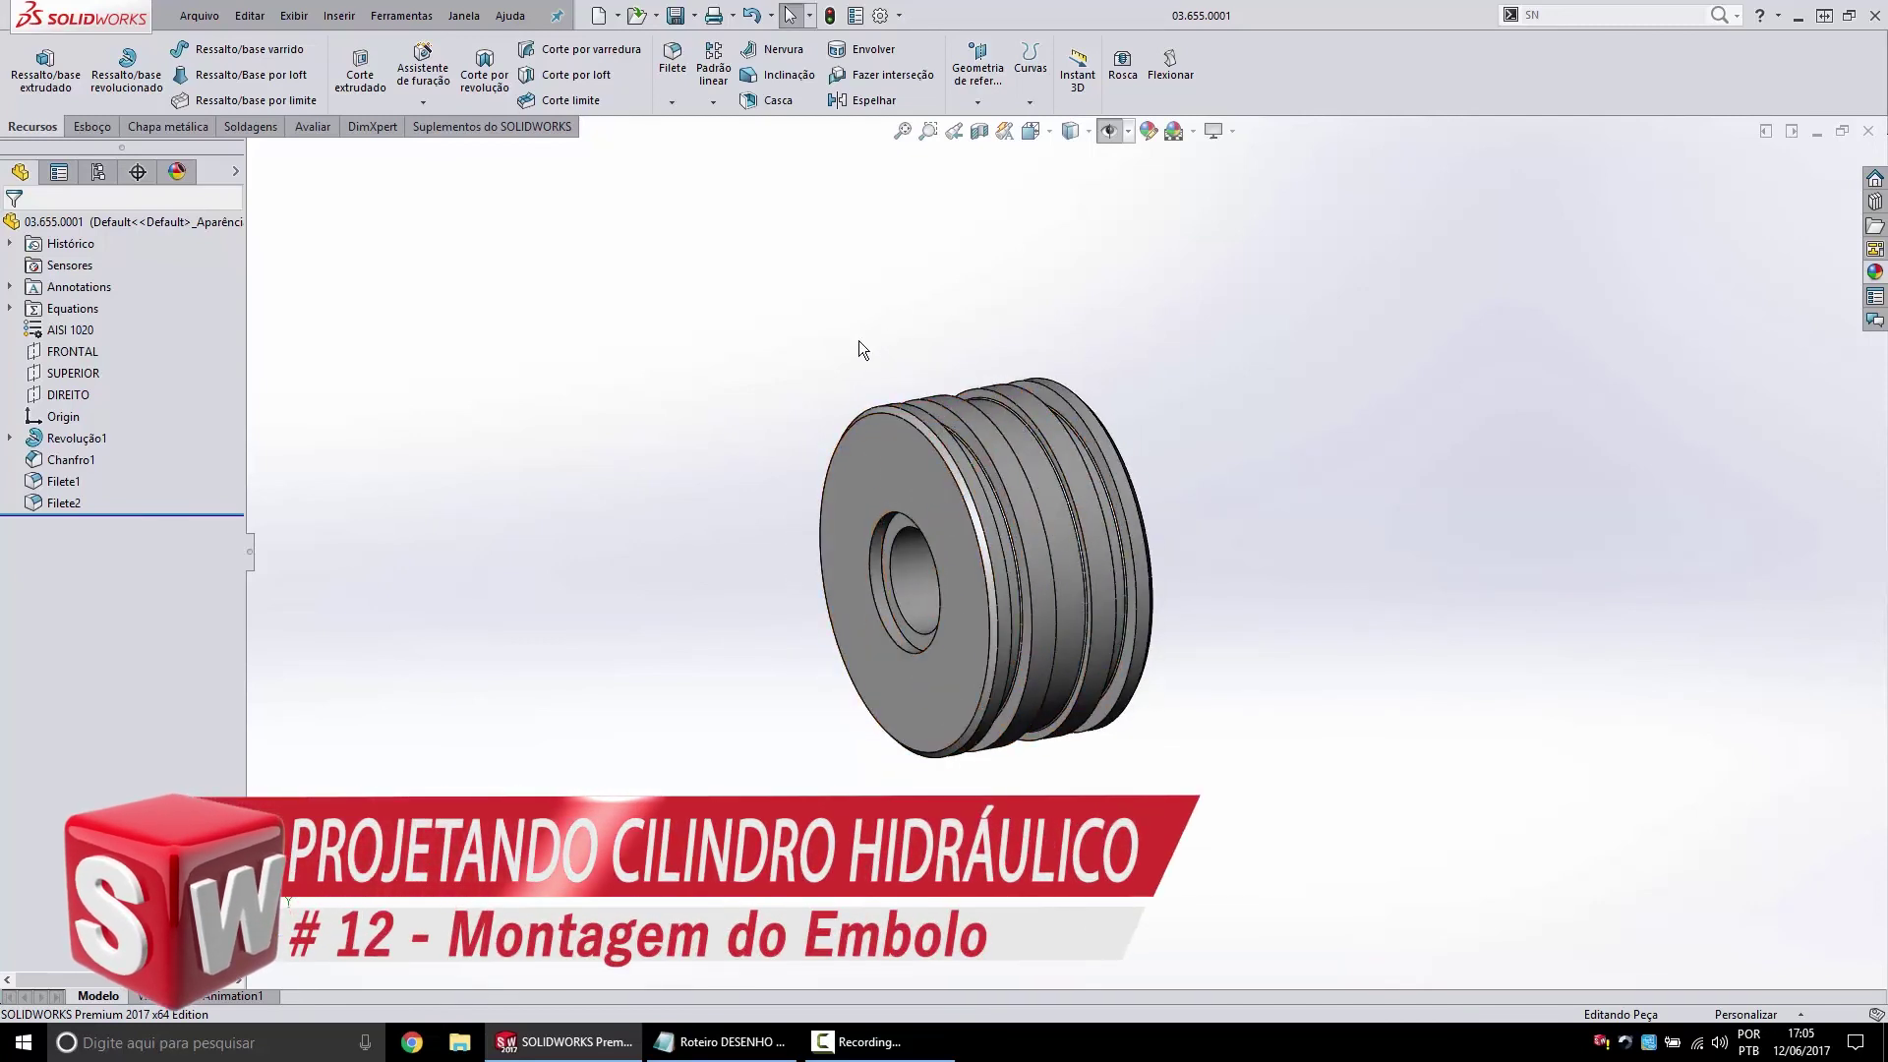
Switch to the split guide ring part and orbit it to inspect its gap.
{"action": "key", "text": "ctrl+Tab"}
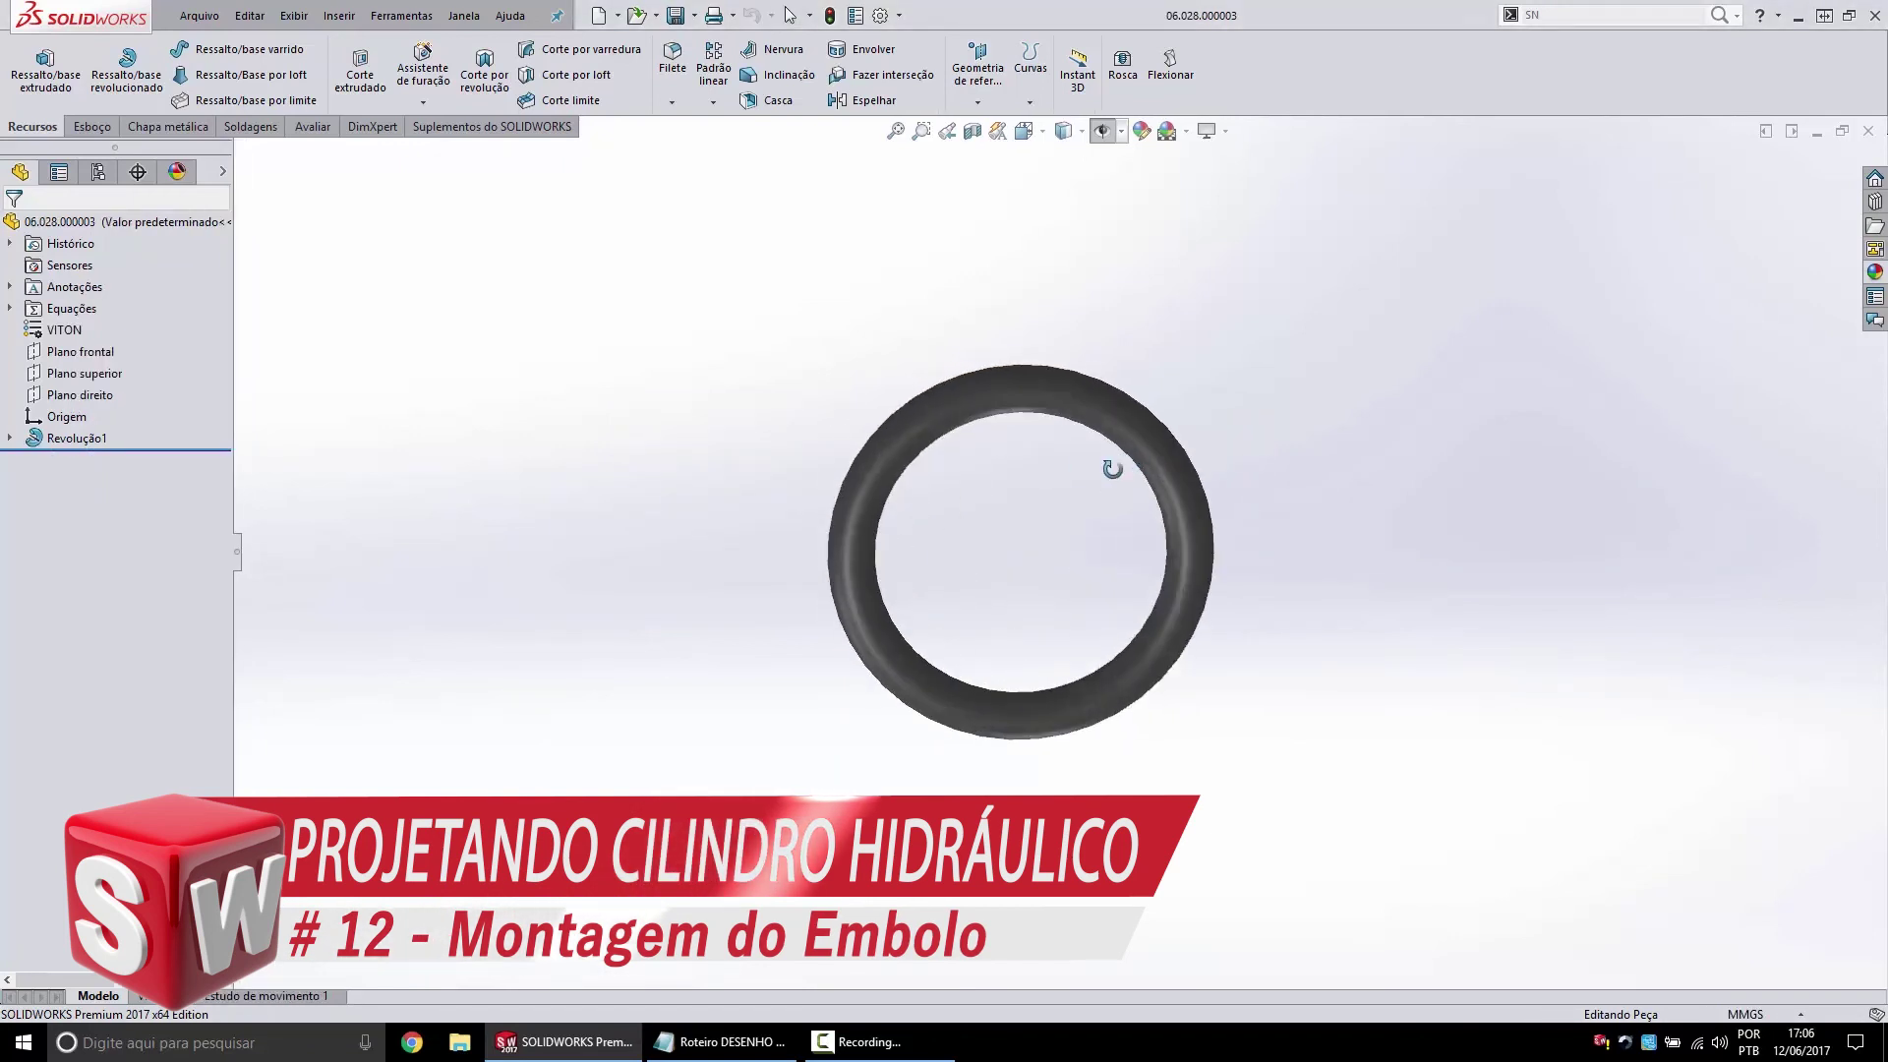
{"action": "key", "text": "ctrl+Tab"}
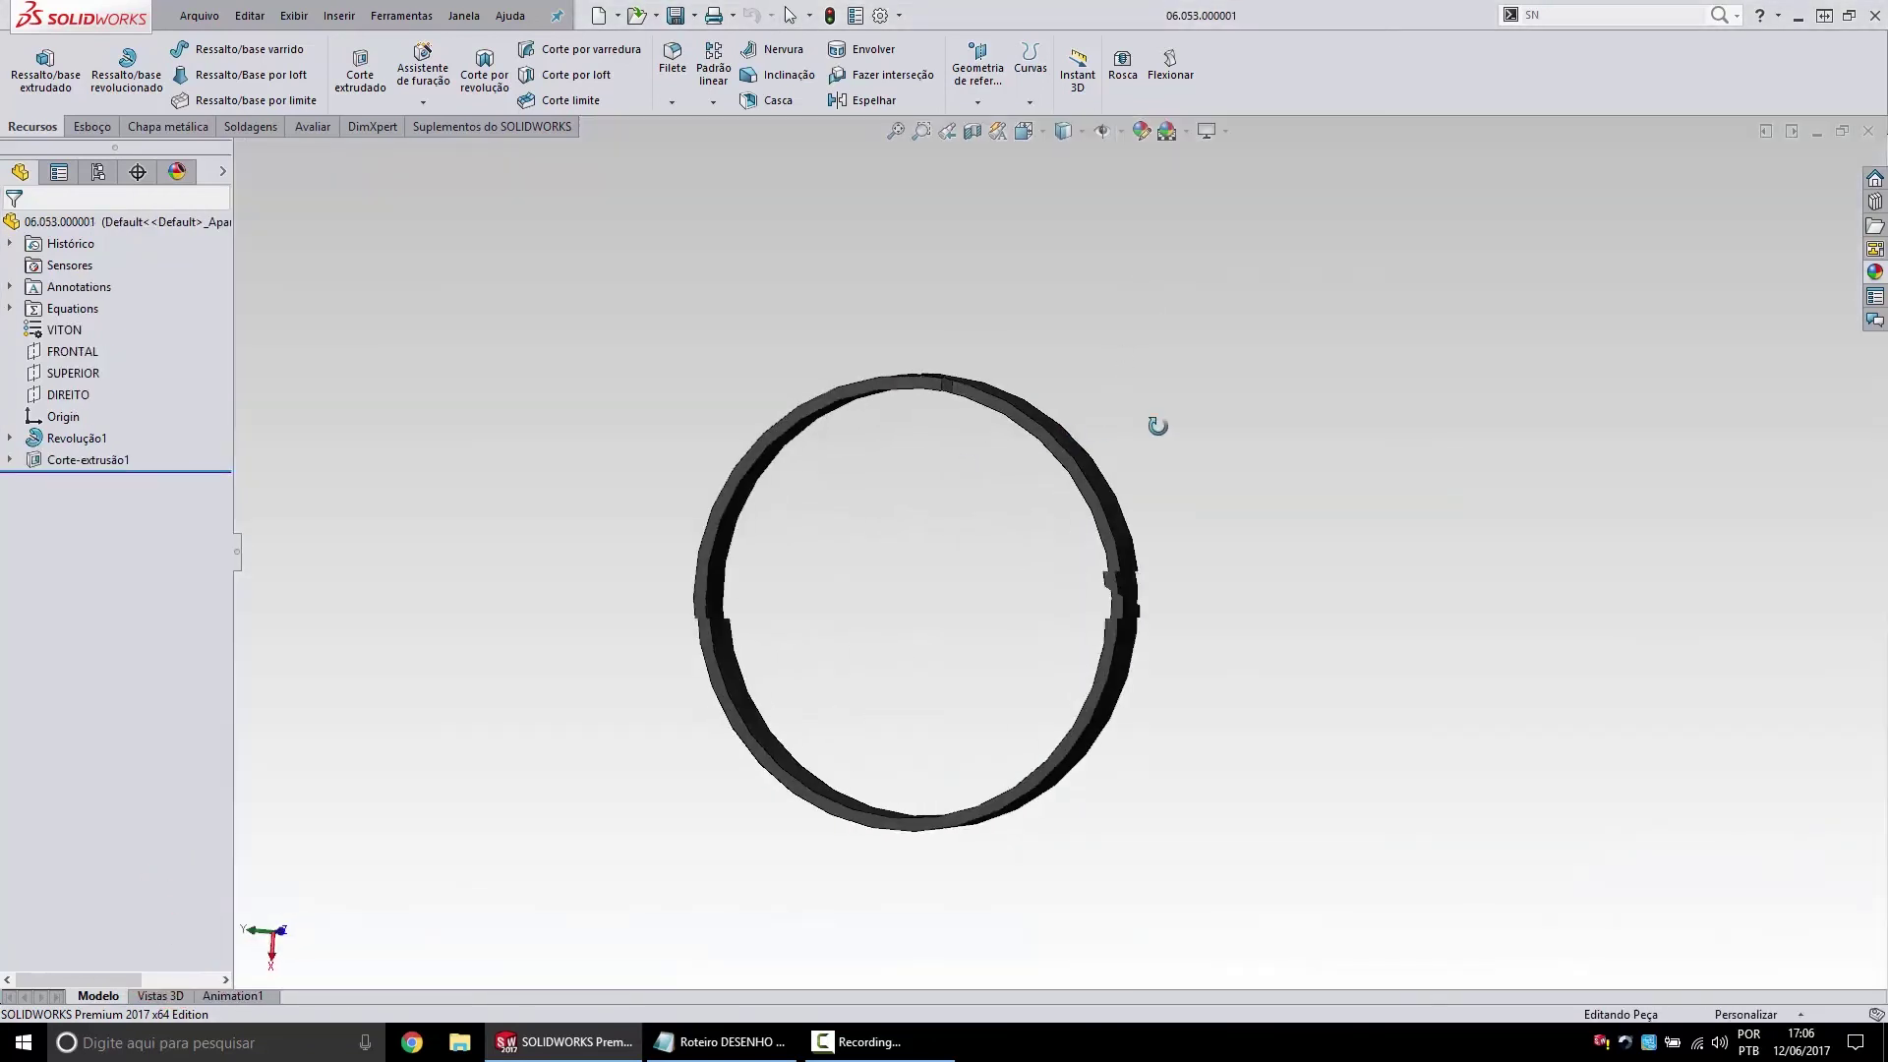
{"action": "middle_click_drag", "start_coordinate": [1157, 425], "coordinate": [942, 447]}
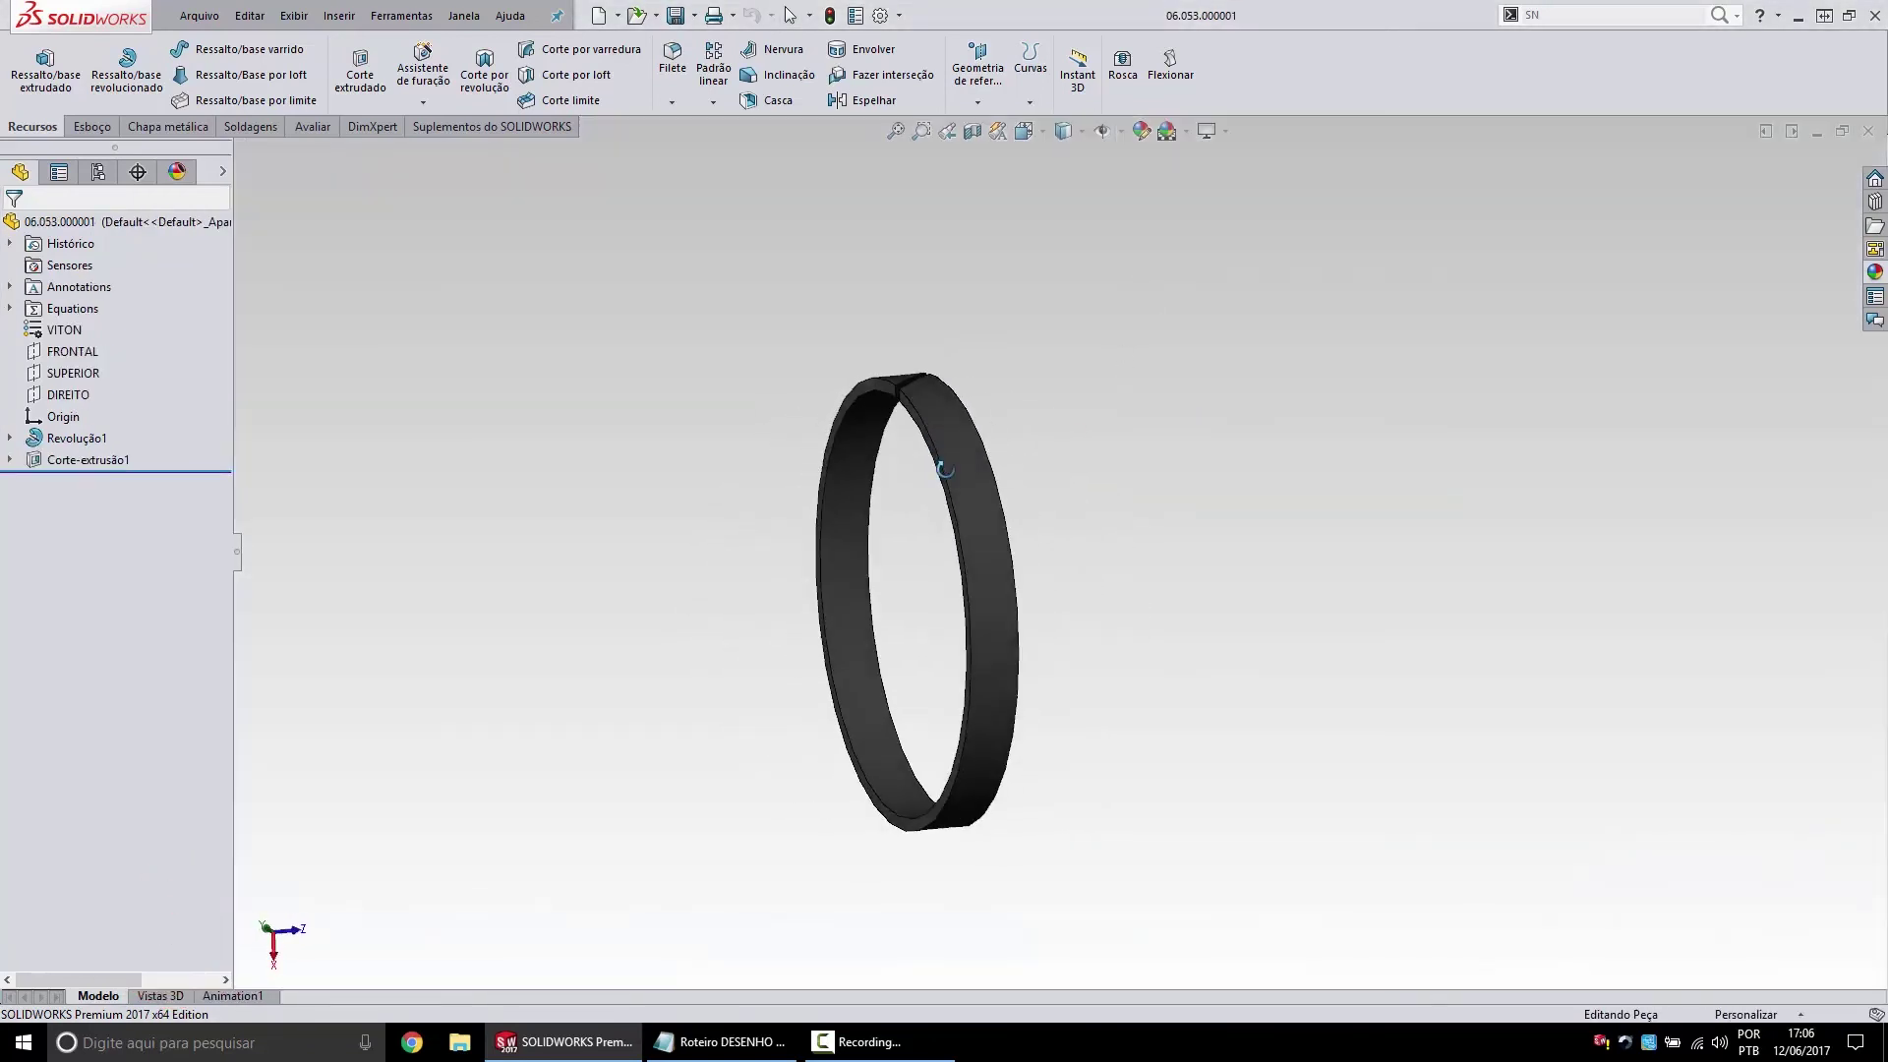
{"action": "mouse_move", "coordinate": [810, 362]}
{"action": "middle_mouse_down"}
{"action": "mouse_move", "coordinate": [1012, 442]}
{"action": "mouse_move", "coordinate": [934, 372]}
{"action": "middle_mouse_up"}
Switch to the blue seal part 06.054.000001 and turn it face-on.
{"action": "key", "text": "ctrl+Tab"}
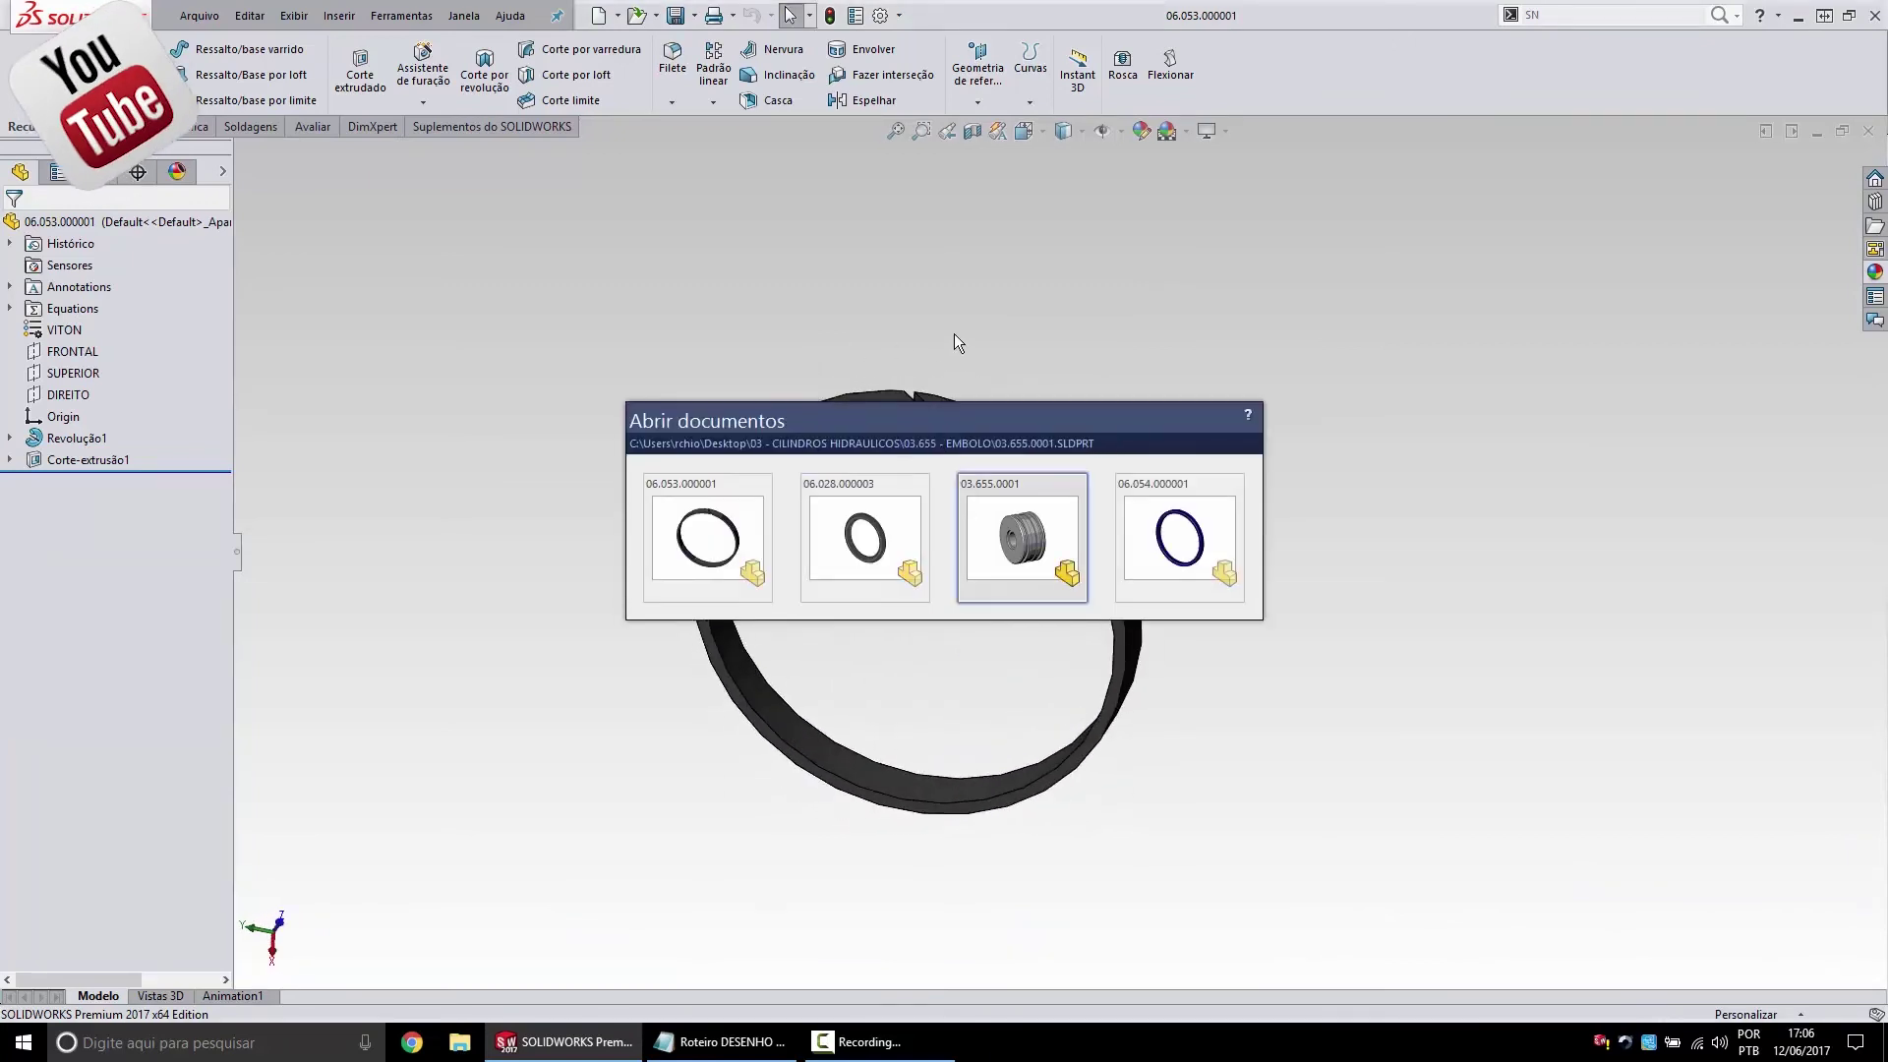
{"action": "key", "text": "ctrl+Tab"}
{"action": "key", "text": "ctrl+Tab"}
{"action": "mouse_move", "coordinate": [838, 454]}
{"action": "middle_mouse_down"}
{"action": "mouse_move", "coordinate": [1334, 575]}
{"action": "mouse_move", "coordinate": [885, 561]}
{"action": "middle_mouse_up"}
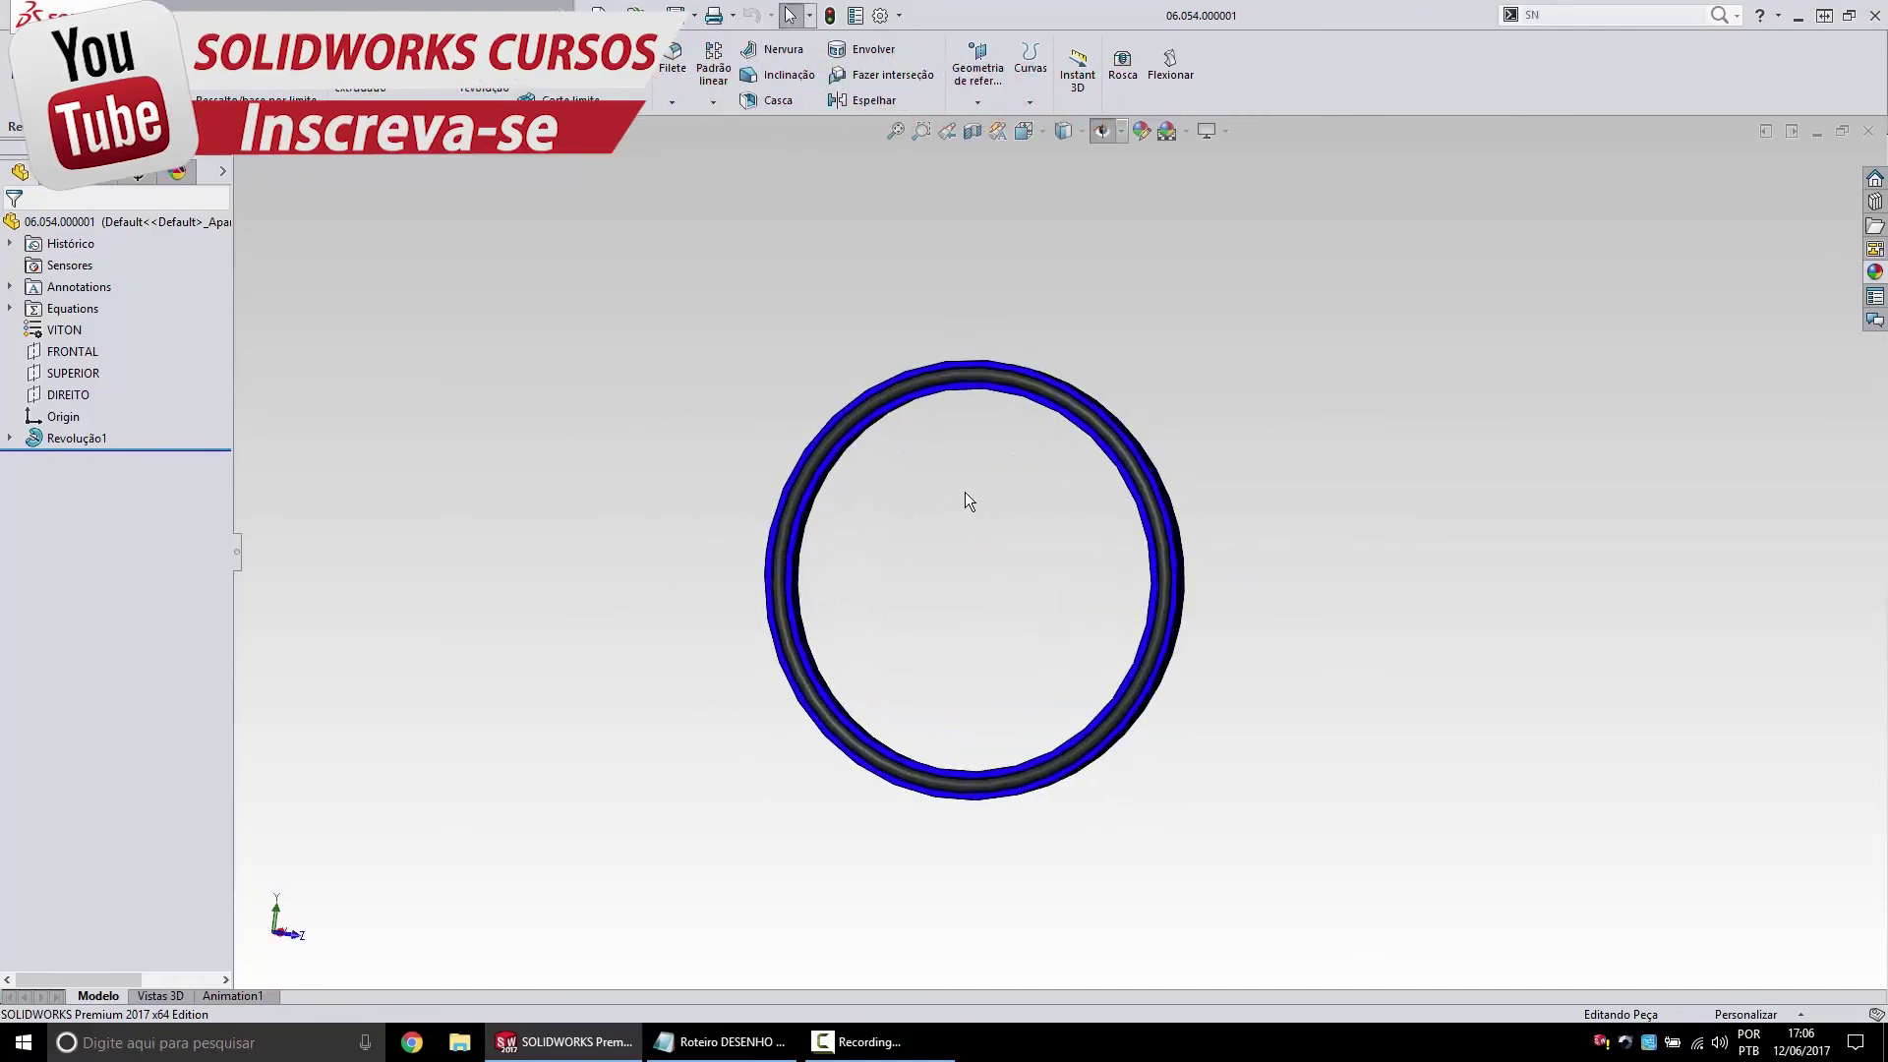
Bring up O-ring part 06.028.000003 from the Abrir documentos switcher and orbit it.
{"action": "key", "text": "ctrl+Tab"}
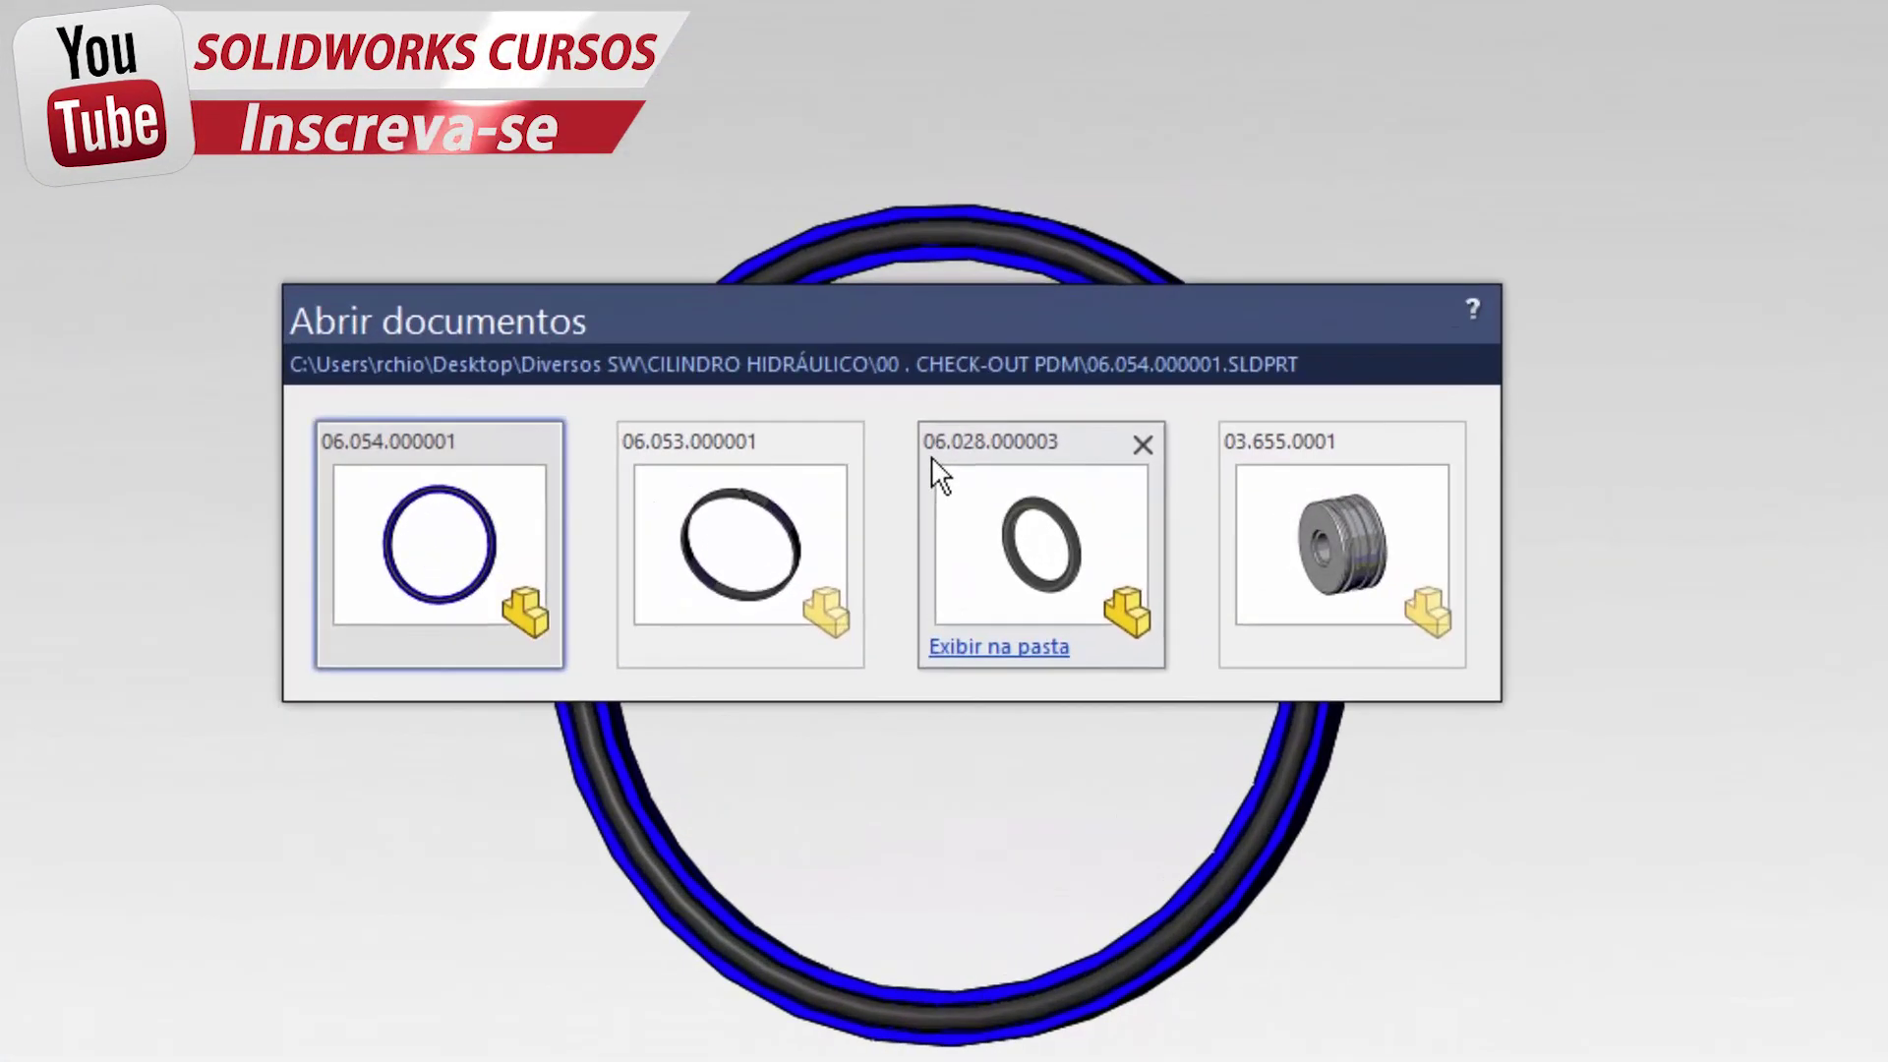
{"action": "key", "text": "ctrl+Tab"}
{"action": "key", "text": "ctrl+Tab"}
{"action": "key", "text": "ctrl+Tab"}
{"action": "key", "text": "ctrl+Tab"}
{"action": "key", "text": "ctrl+Tab"}
{"action": "key", "text": "ctrl+Tab"}
{"action": "key", "text": "ctrl+Tab"}
{"action": "key", "text": "ctrl+Tab"}
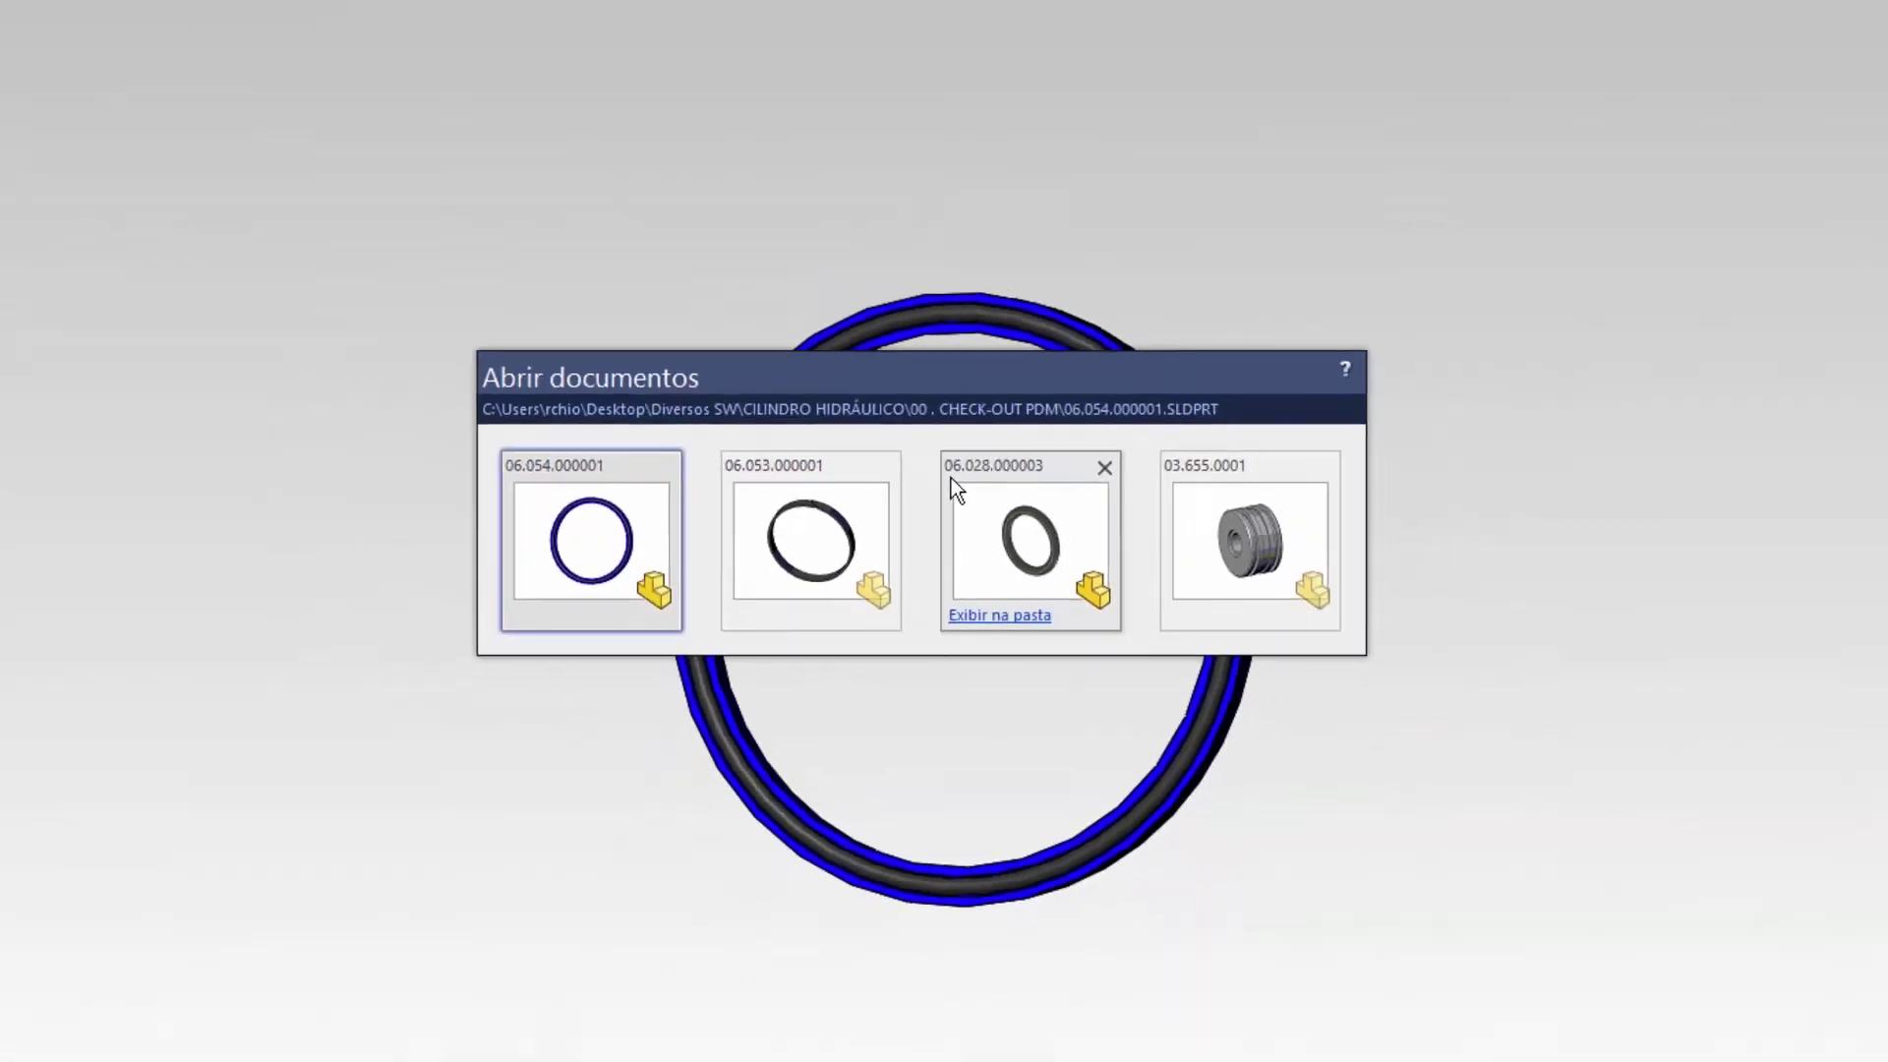
{"action": "key", "text": "ctrl+Tab"}
{"action": "key", "text": "ctrl+Tab"}
{"action": "left_click", "coordinate": [965, 492]}
{"action": "mouse_move", "coordinate": [1020, 581]}
{"action": "middle_mouse_down"}
{"action": "mouse_move", "coordinate": [1327, 564]}
{"action": "mouse_move", "coordinate": [1003, 562]}
{"action": "mouse_move", "coordinate": [964, 522]}
{"action": "mouse_move", "coordinate": [1003, 531]}
{"action": "mouse_move", "coordinate": [991, 544]}
{"action": "middle_mouse_up"}
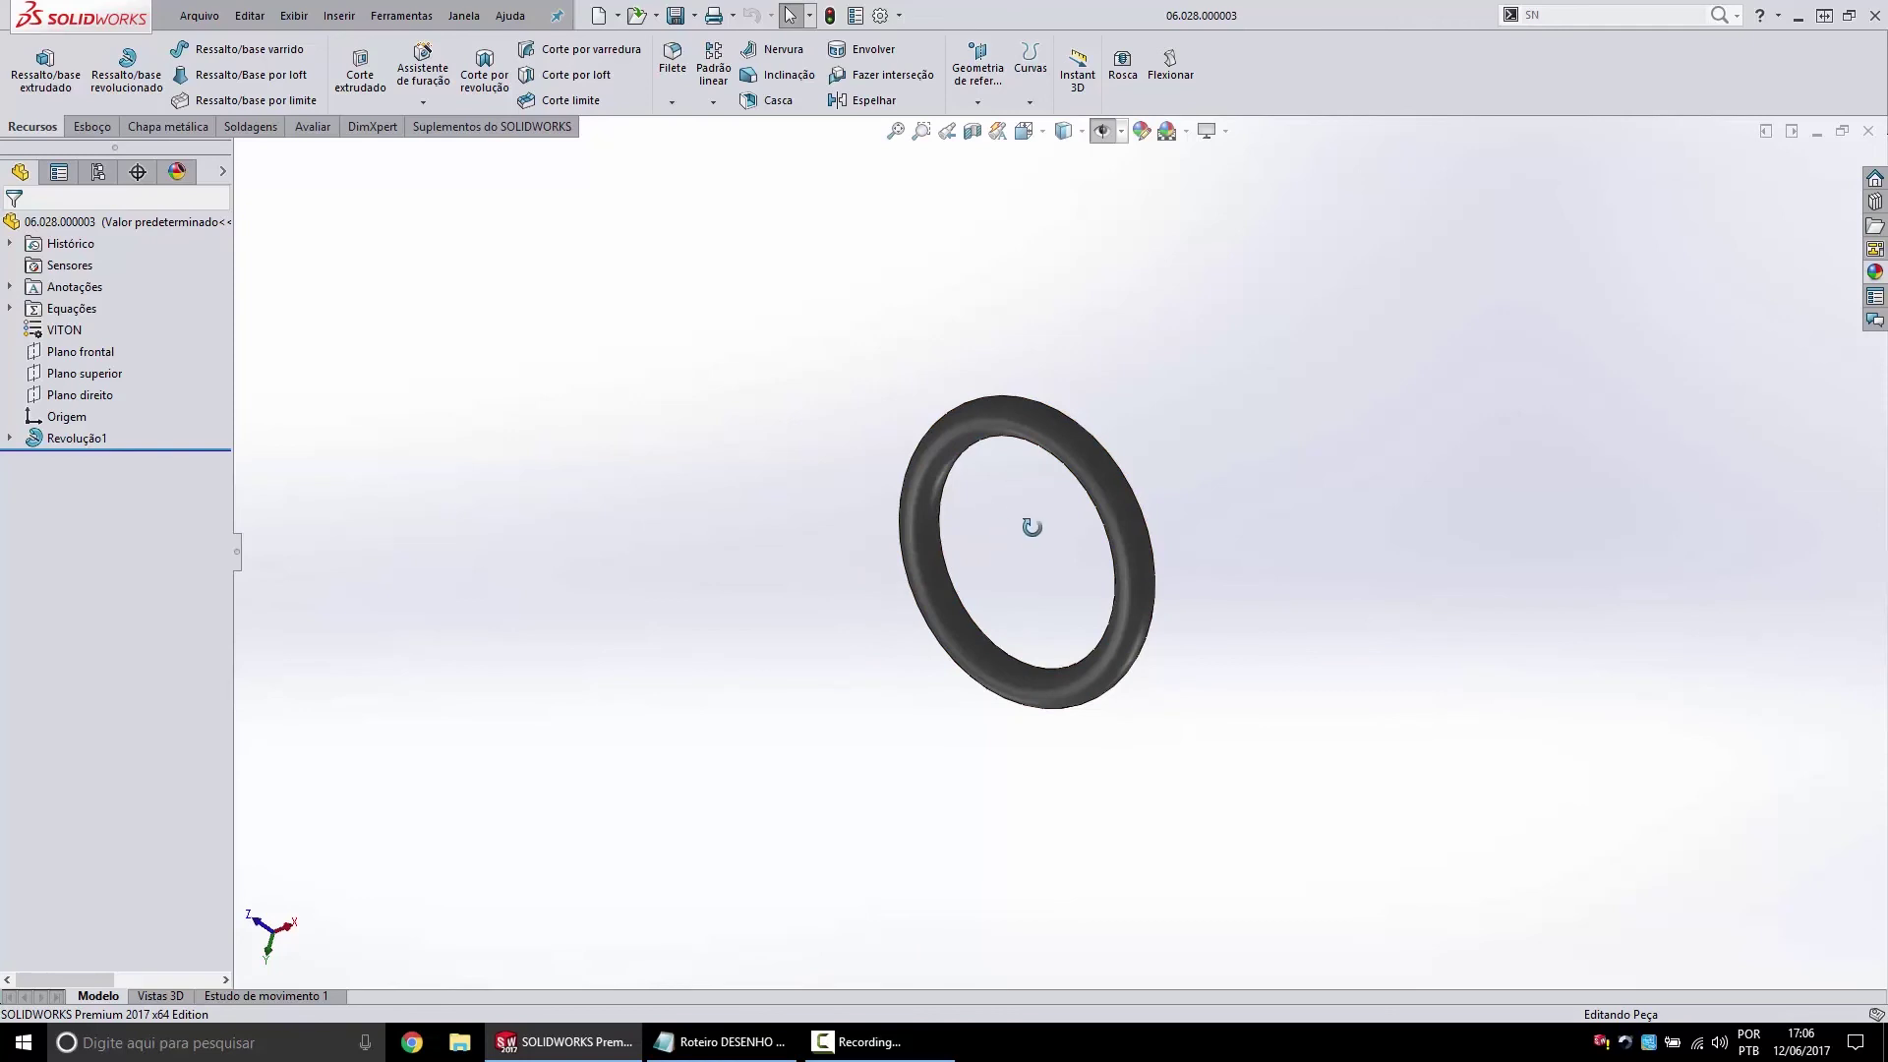
Check the dimensions of the O-ring's Esboço1 revolve profile, then exit the sketch.
{"action": "mouse_move", "coordinate": [1039, 528]}
{"action": "middle_mouse_down"}
{"action": "mouse_move", "coordinate": [1276, 513]}
{"action": "mouse_move", "coordinate": [1077, 445]}
{"action": "middle_mouse_up"}
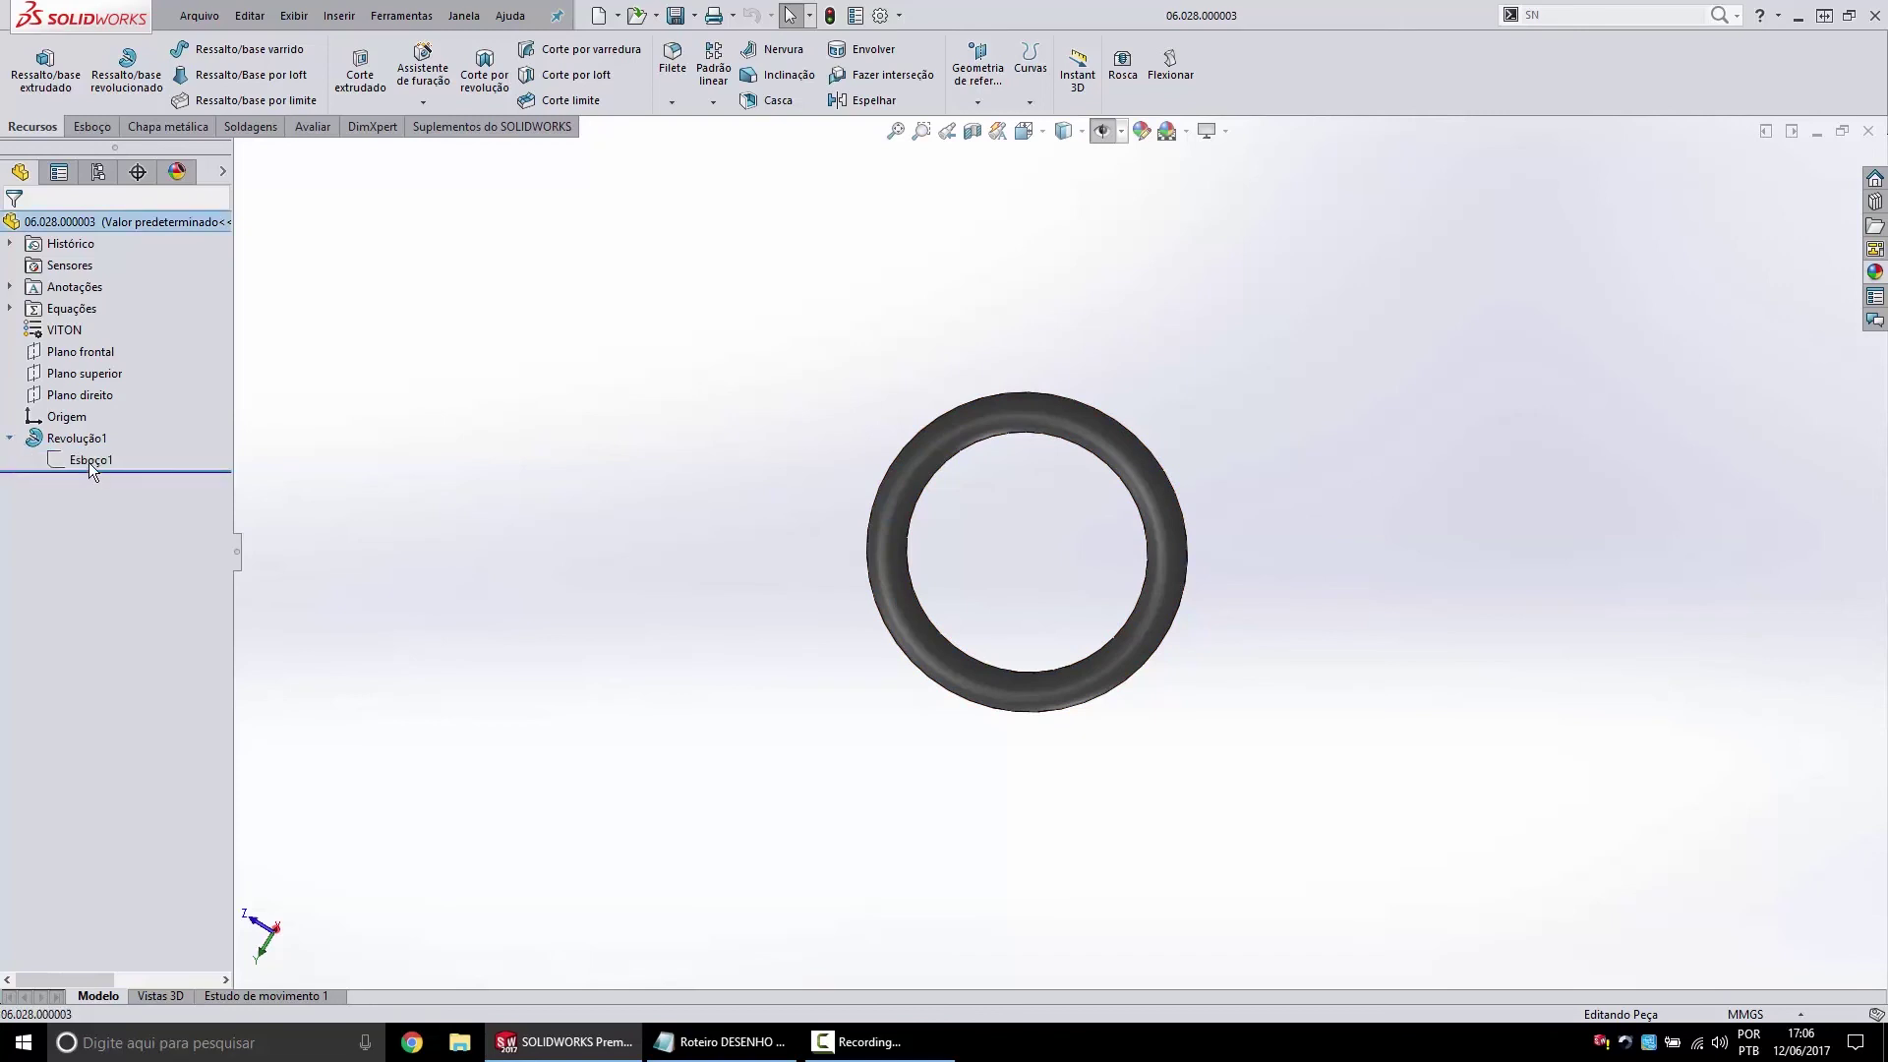
{"action": "left_click", "coordinate": [89, 460]}
{"action": "left_click", "coordinate": [104, 408]}
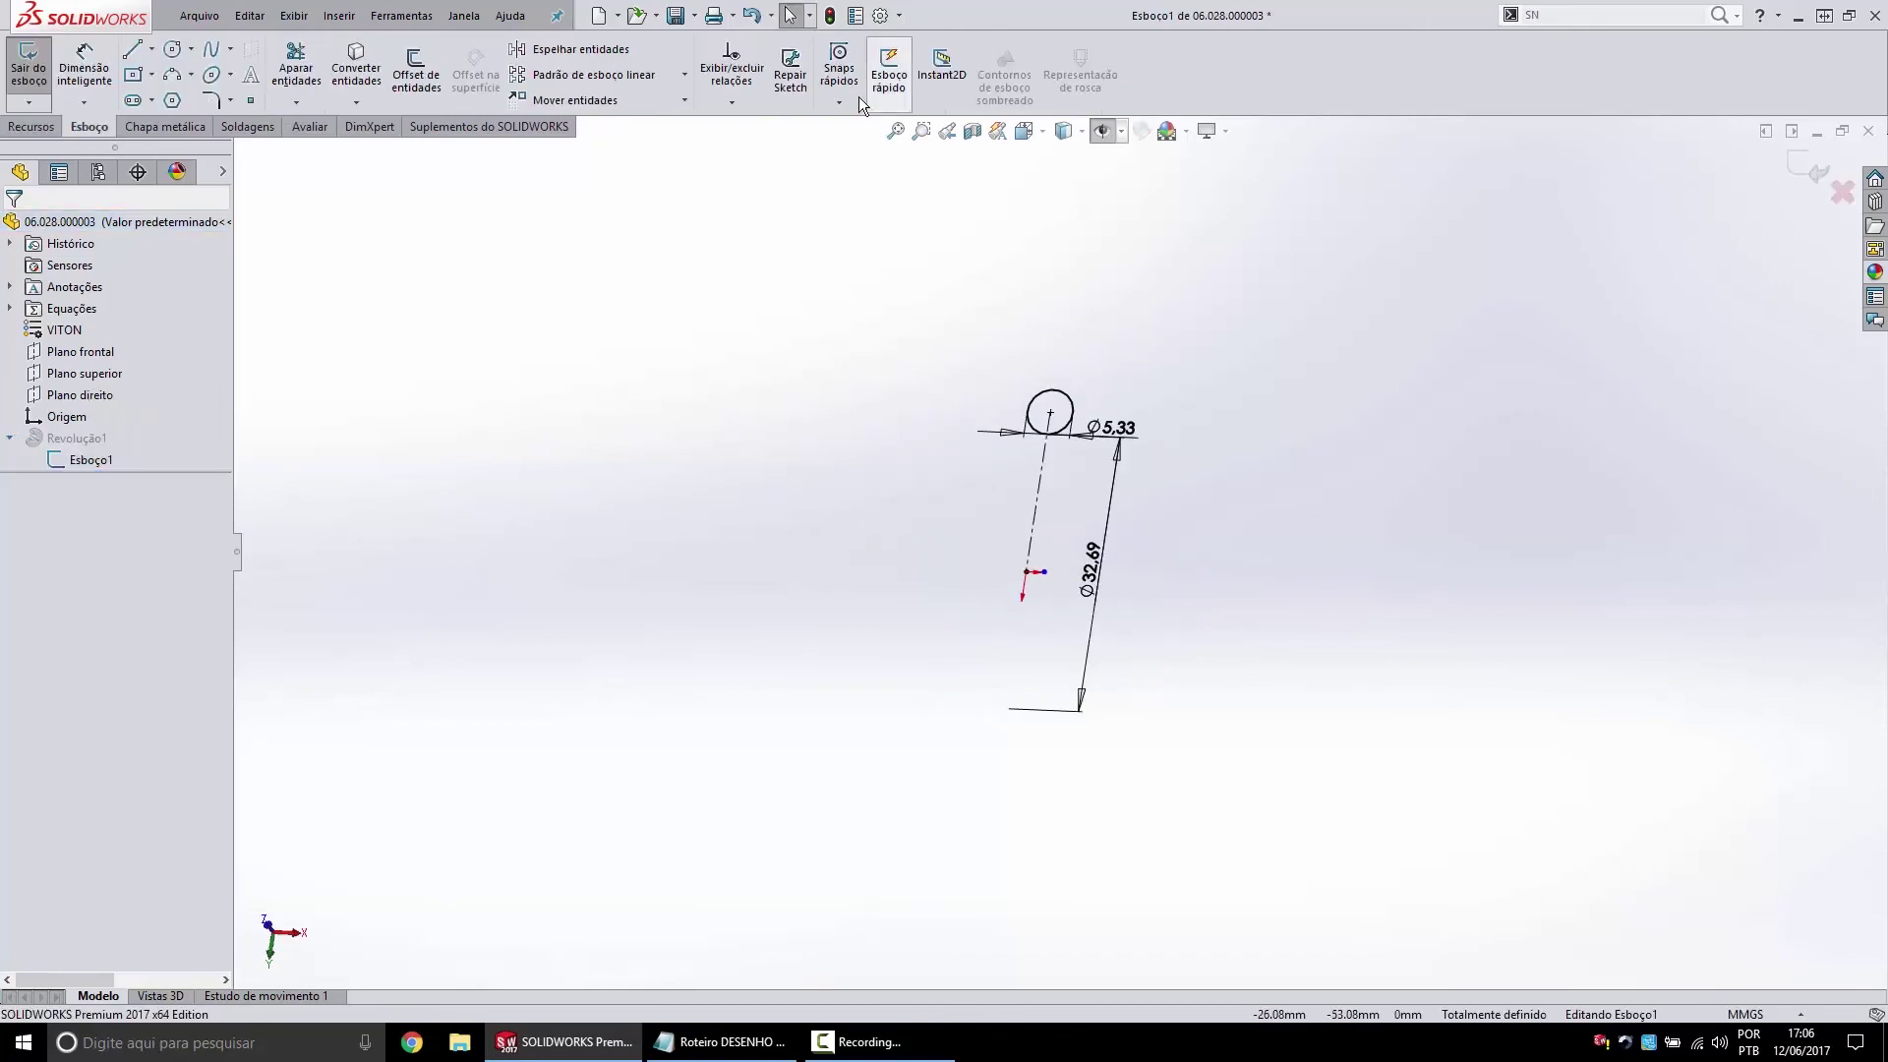
{"action": "left_click", "coordinate": [828, 16]}
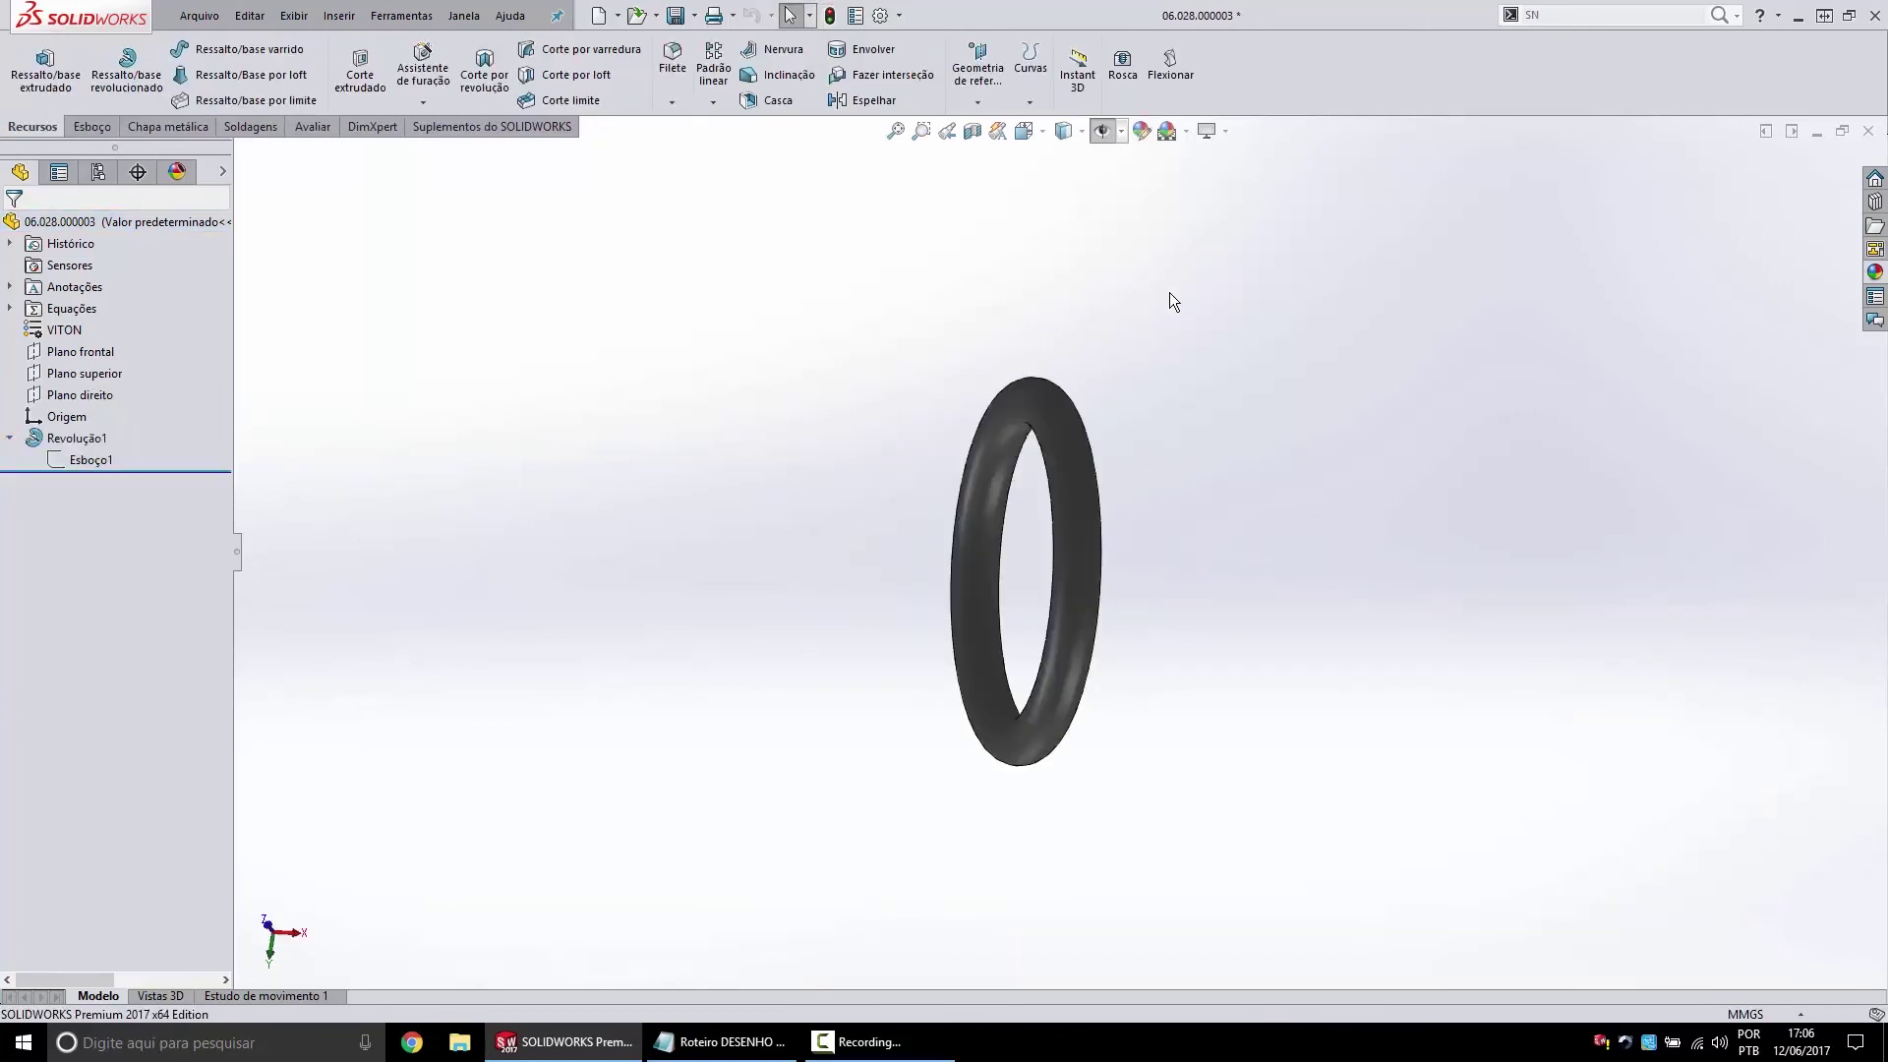
Read the blue seal's Esboço1 profile dimensions, then start a new document with Ctrl+N.
{"action": "key", "text": "ctrl+Tab"}
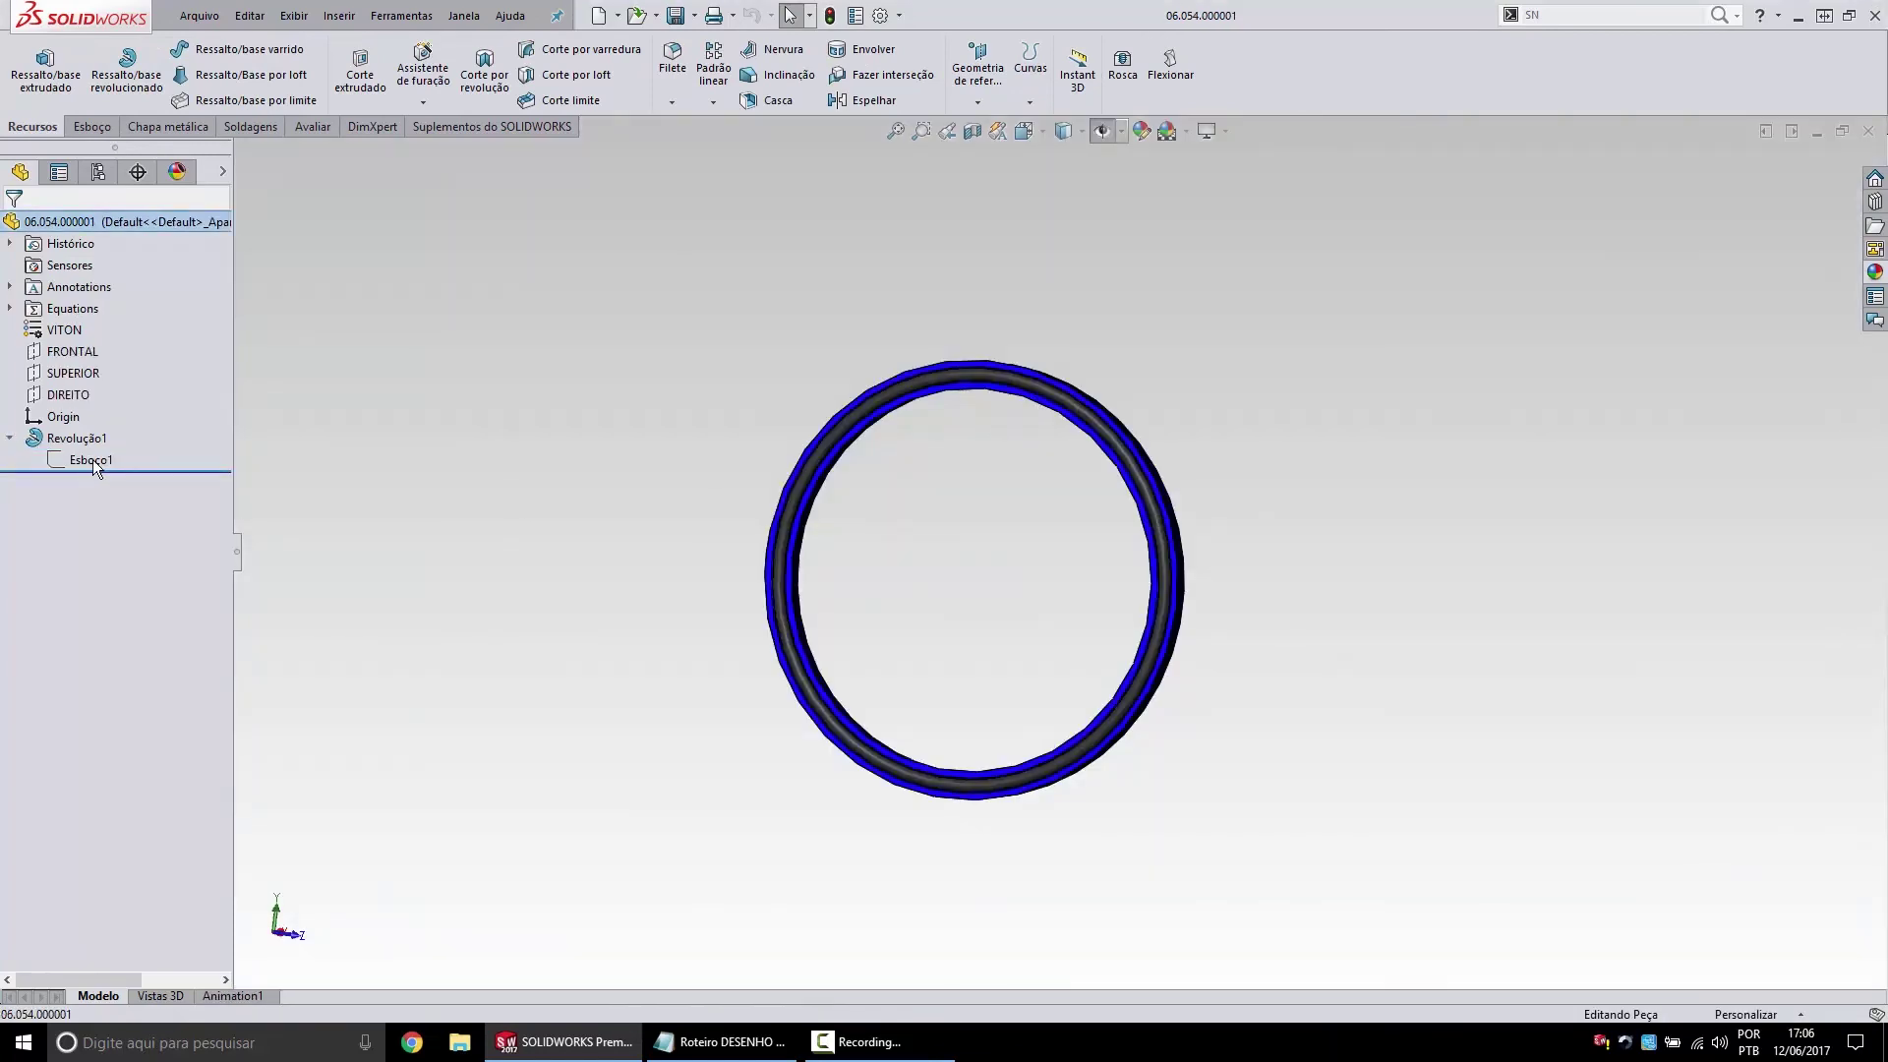
{"action": "left_click", "coordinate": [92, 460]}
{"action": "left_click", "coordinate": [118, 413]}
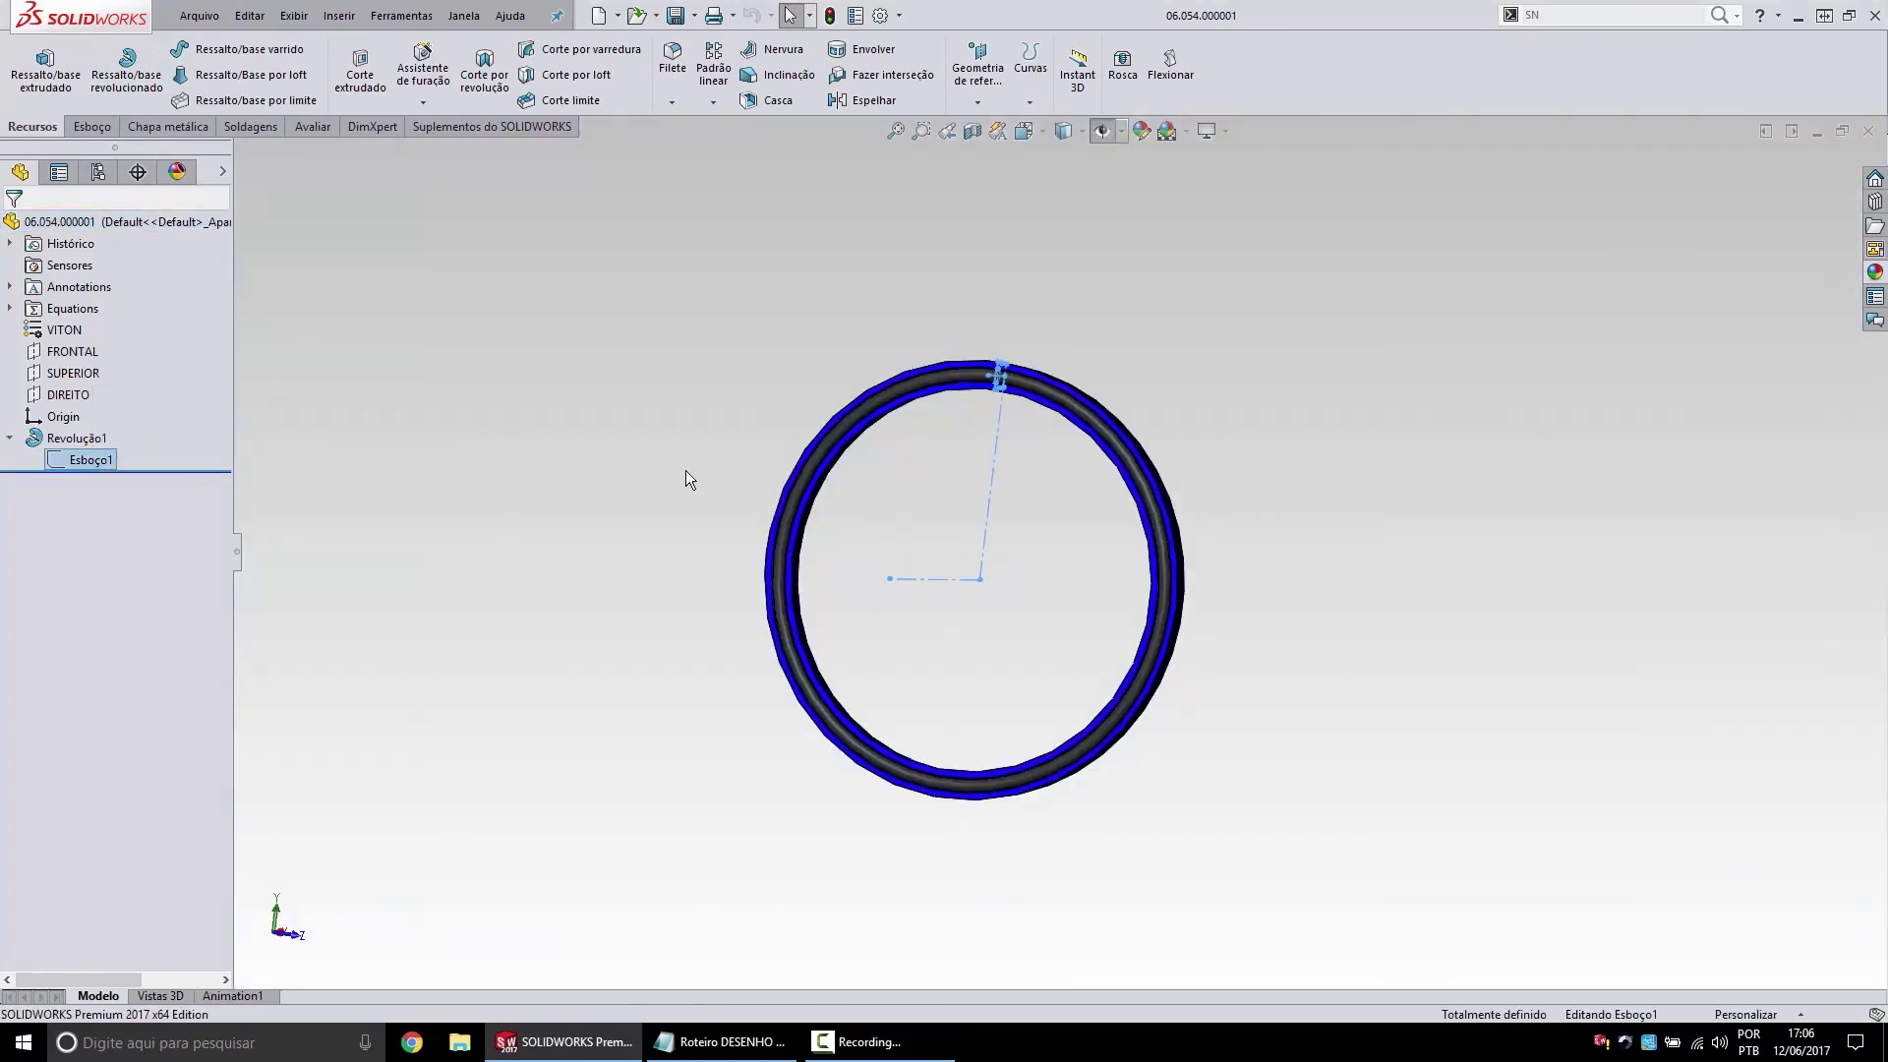
{"action": "left_click", "coordinate": [827, 16]}
{"action": "key", "text": "ctrl+n"}
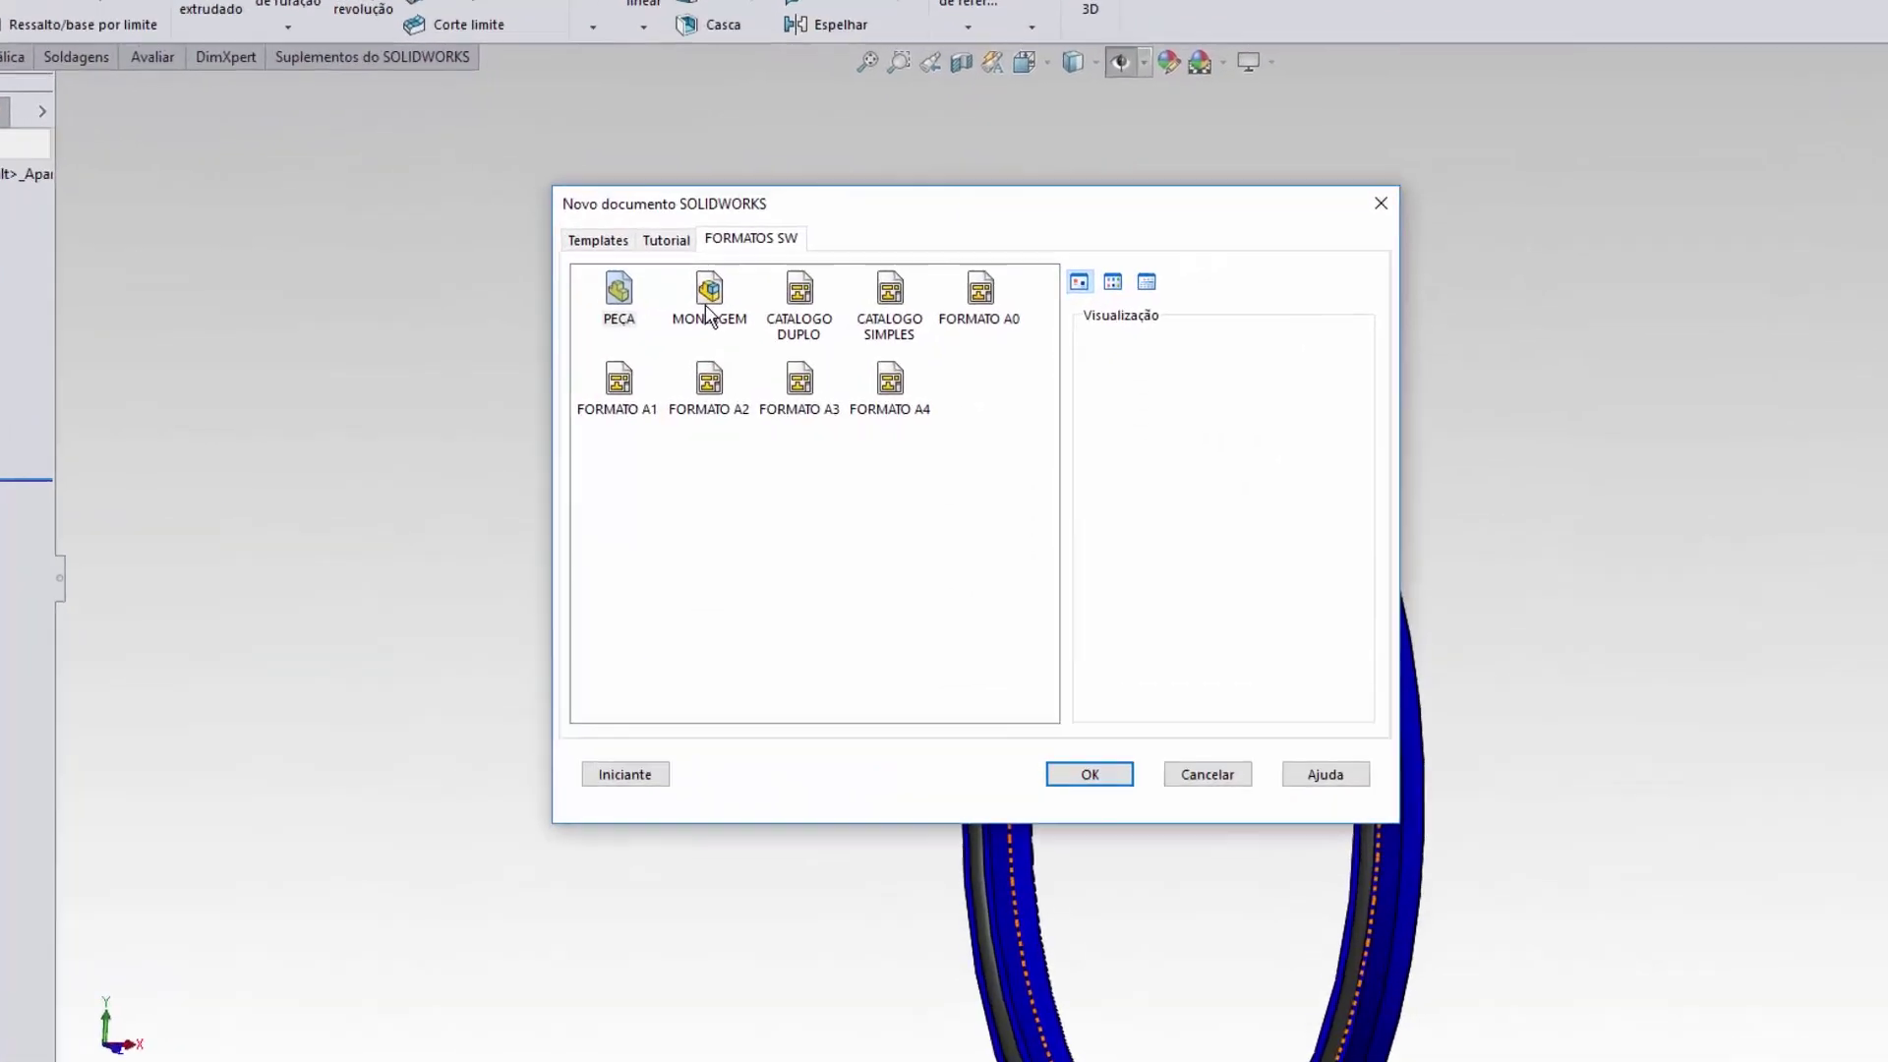
Create a new assembly with piston 03.655.0001 placed and set to Float.
{"action": "double_click", "coordinate": [767, 316]}
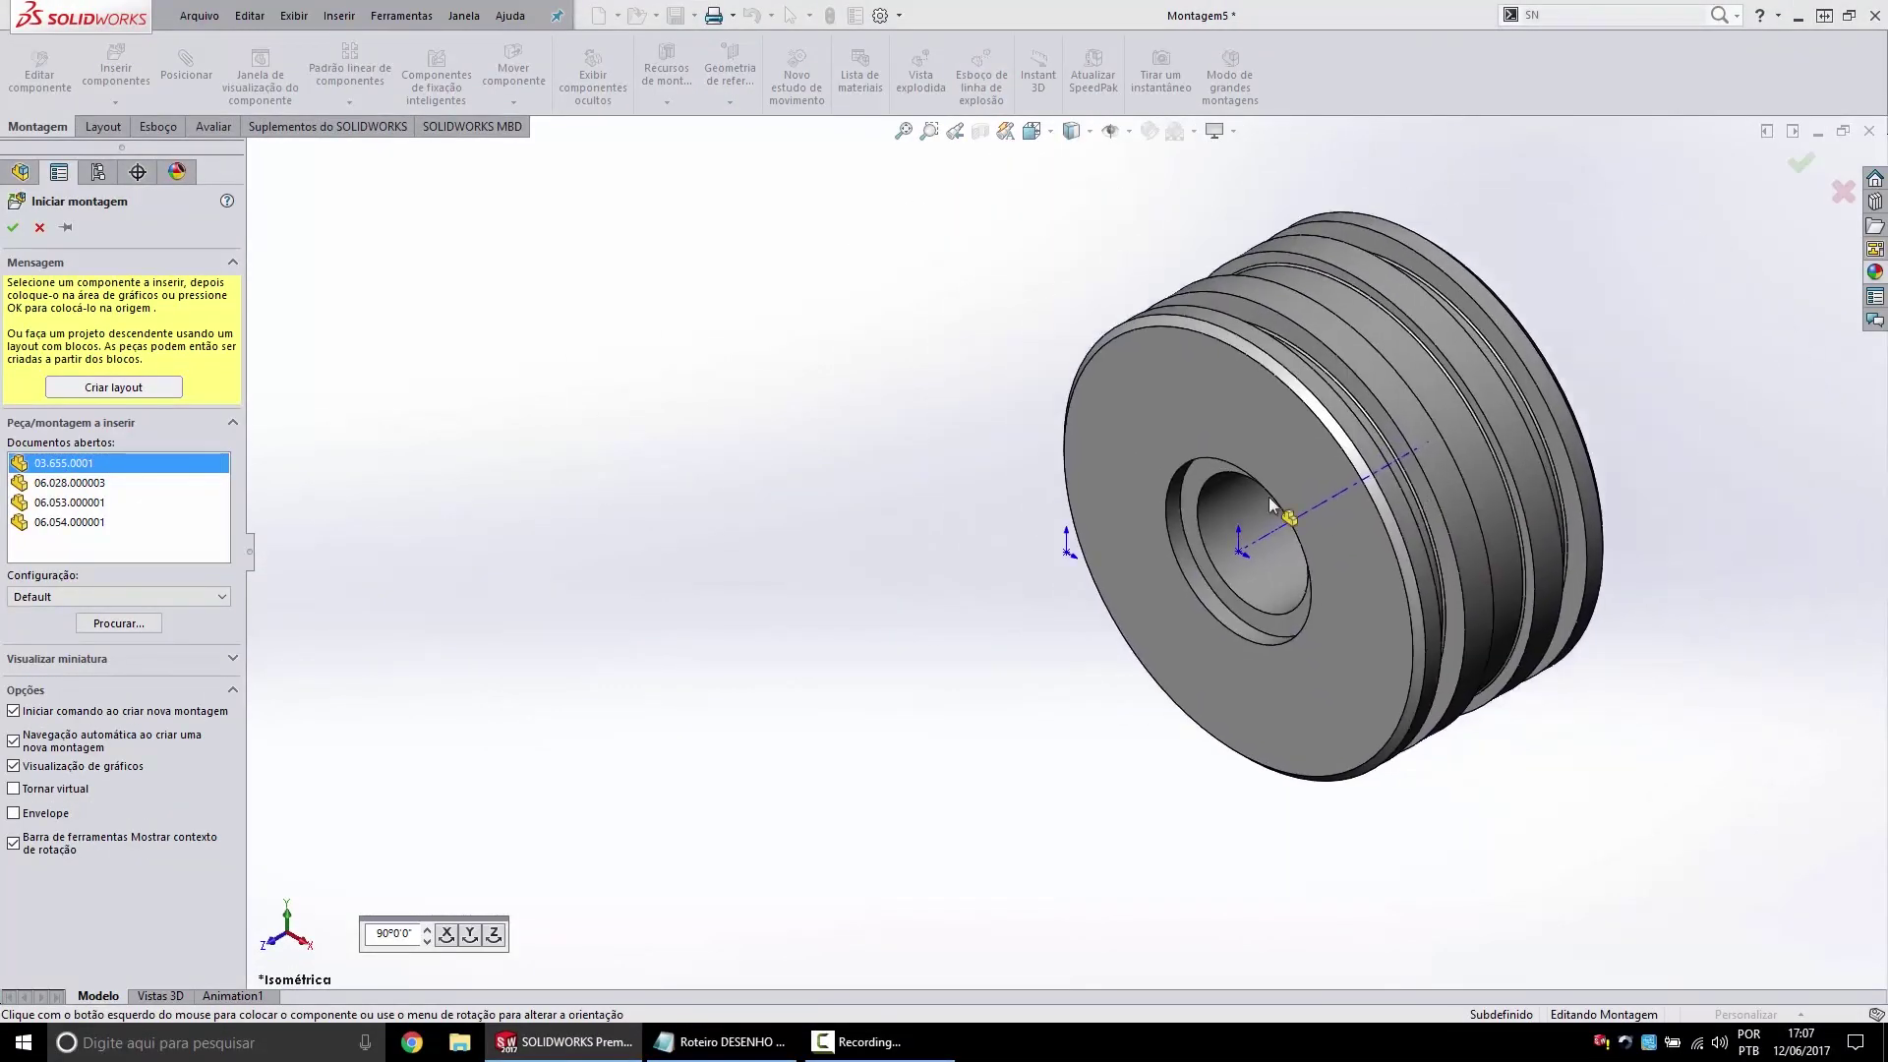
{"action": "left_click", "coordinate": [899, 463]}
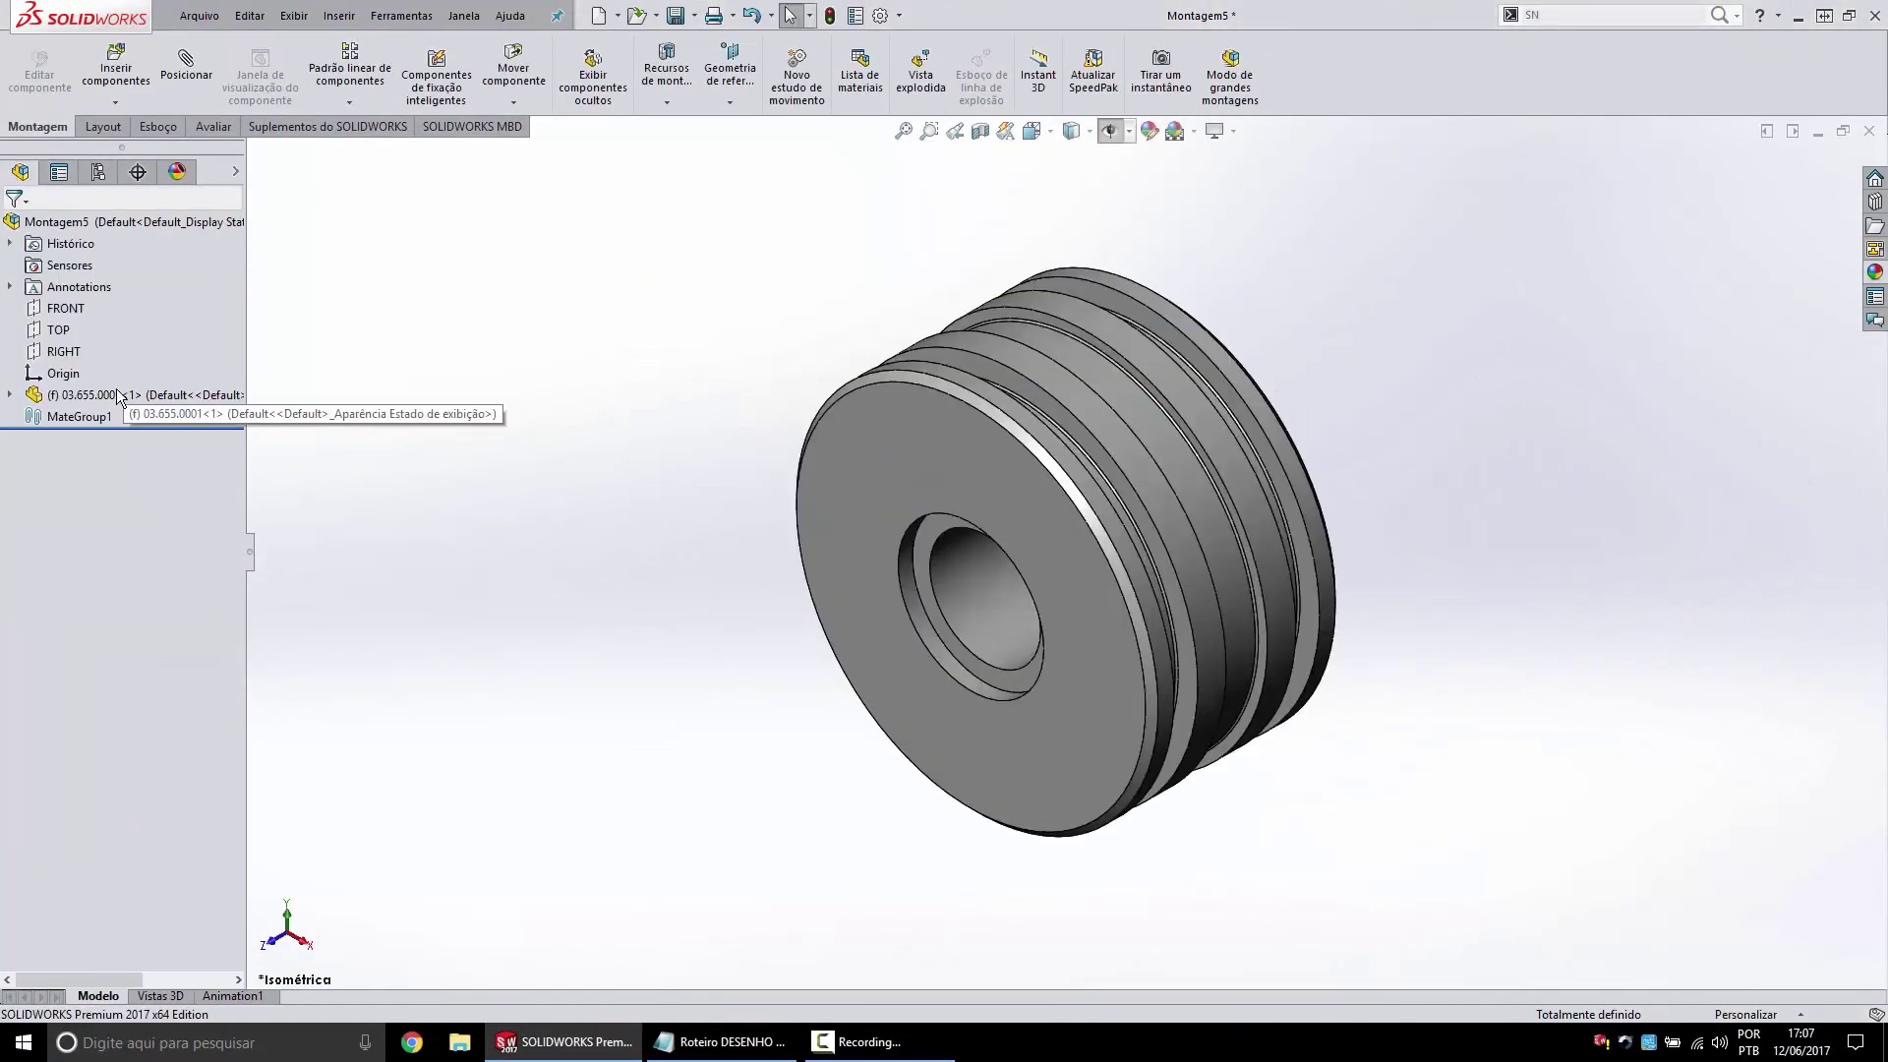
{"action": "right_click", "coordinate": [116, 391]}
{"action": "left_click", "coordinate": [179, 428]}
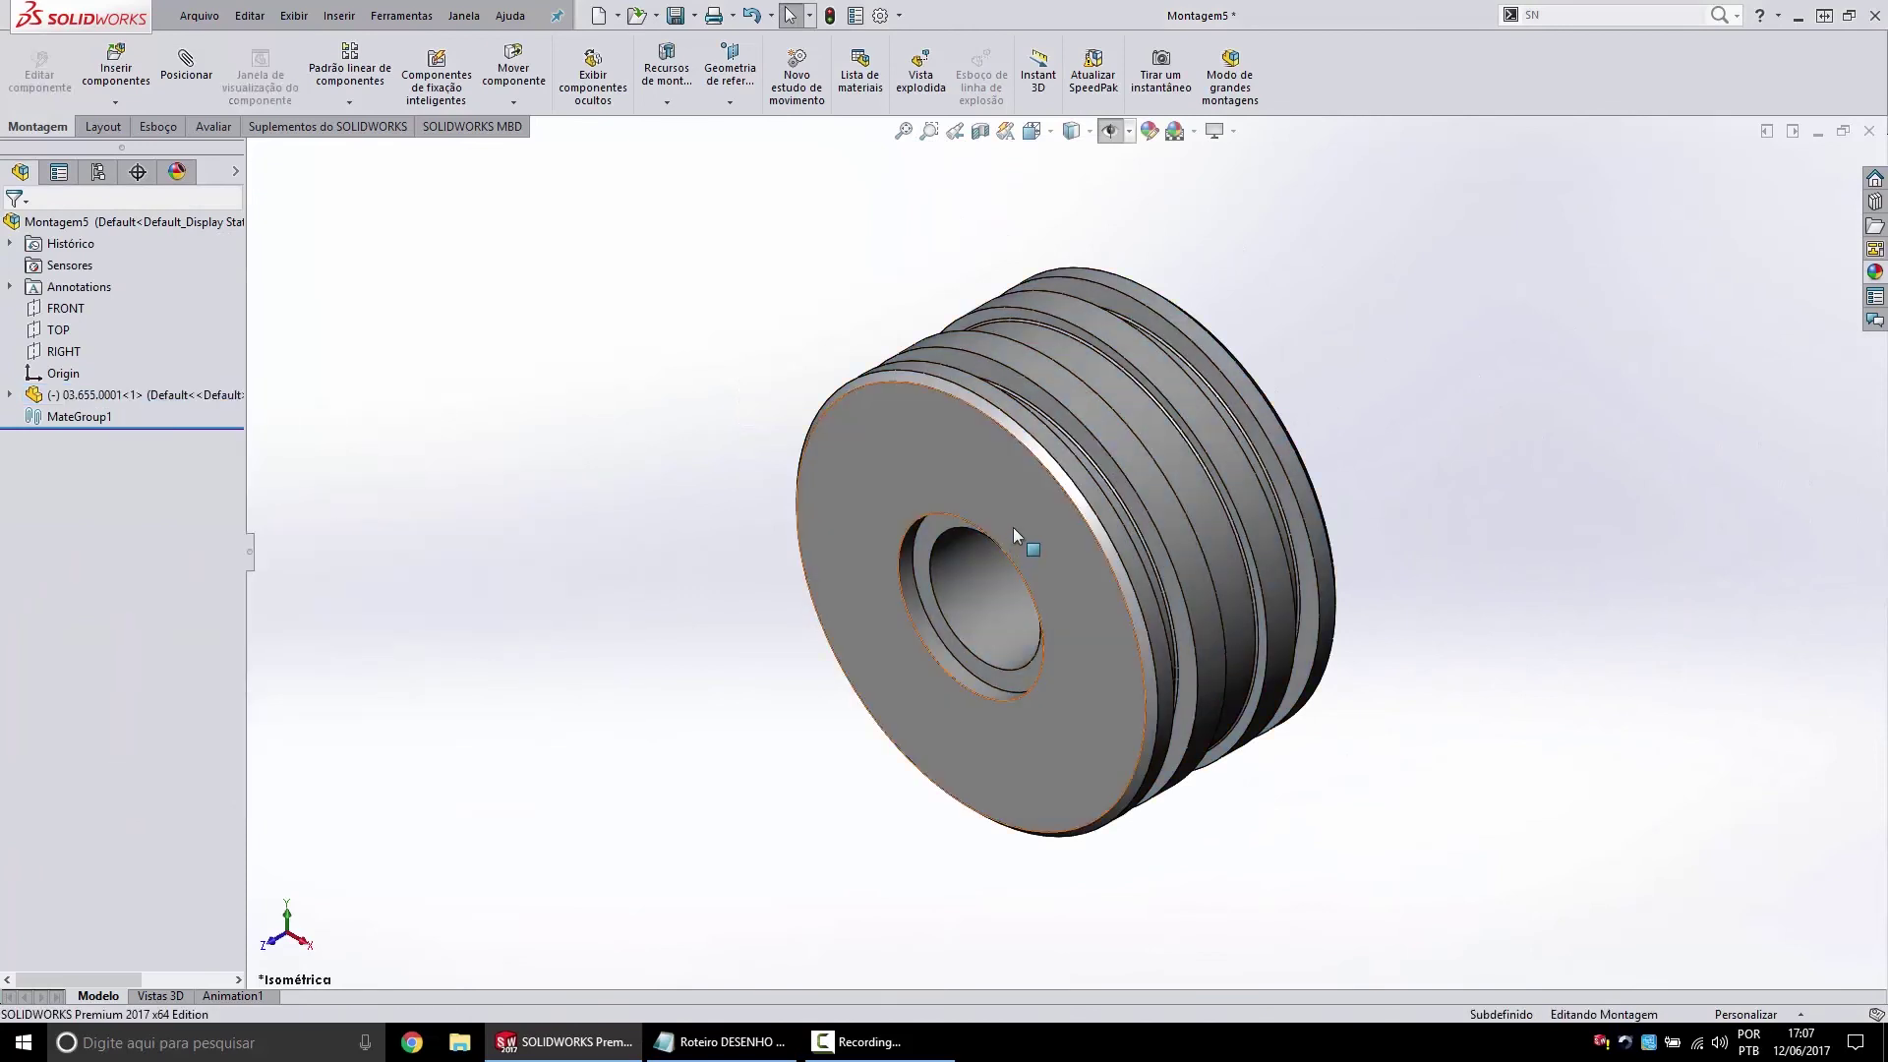
{"action": "left_click_drag", "start_coordinate": [1013, 527], "coordinate": [1201, 552]}
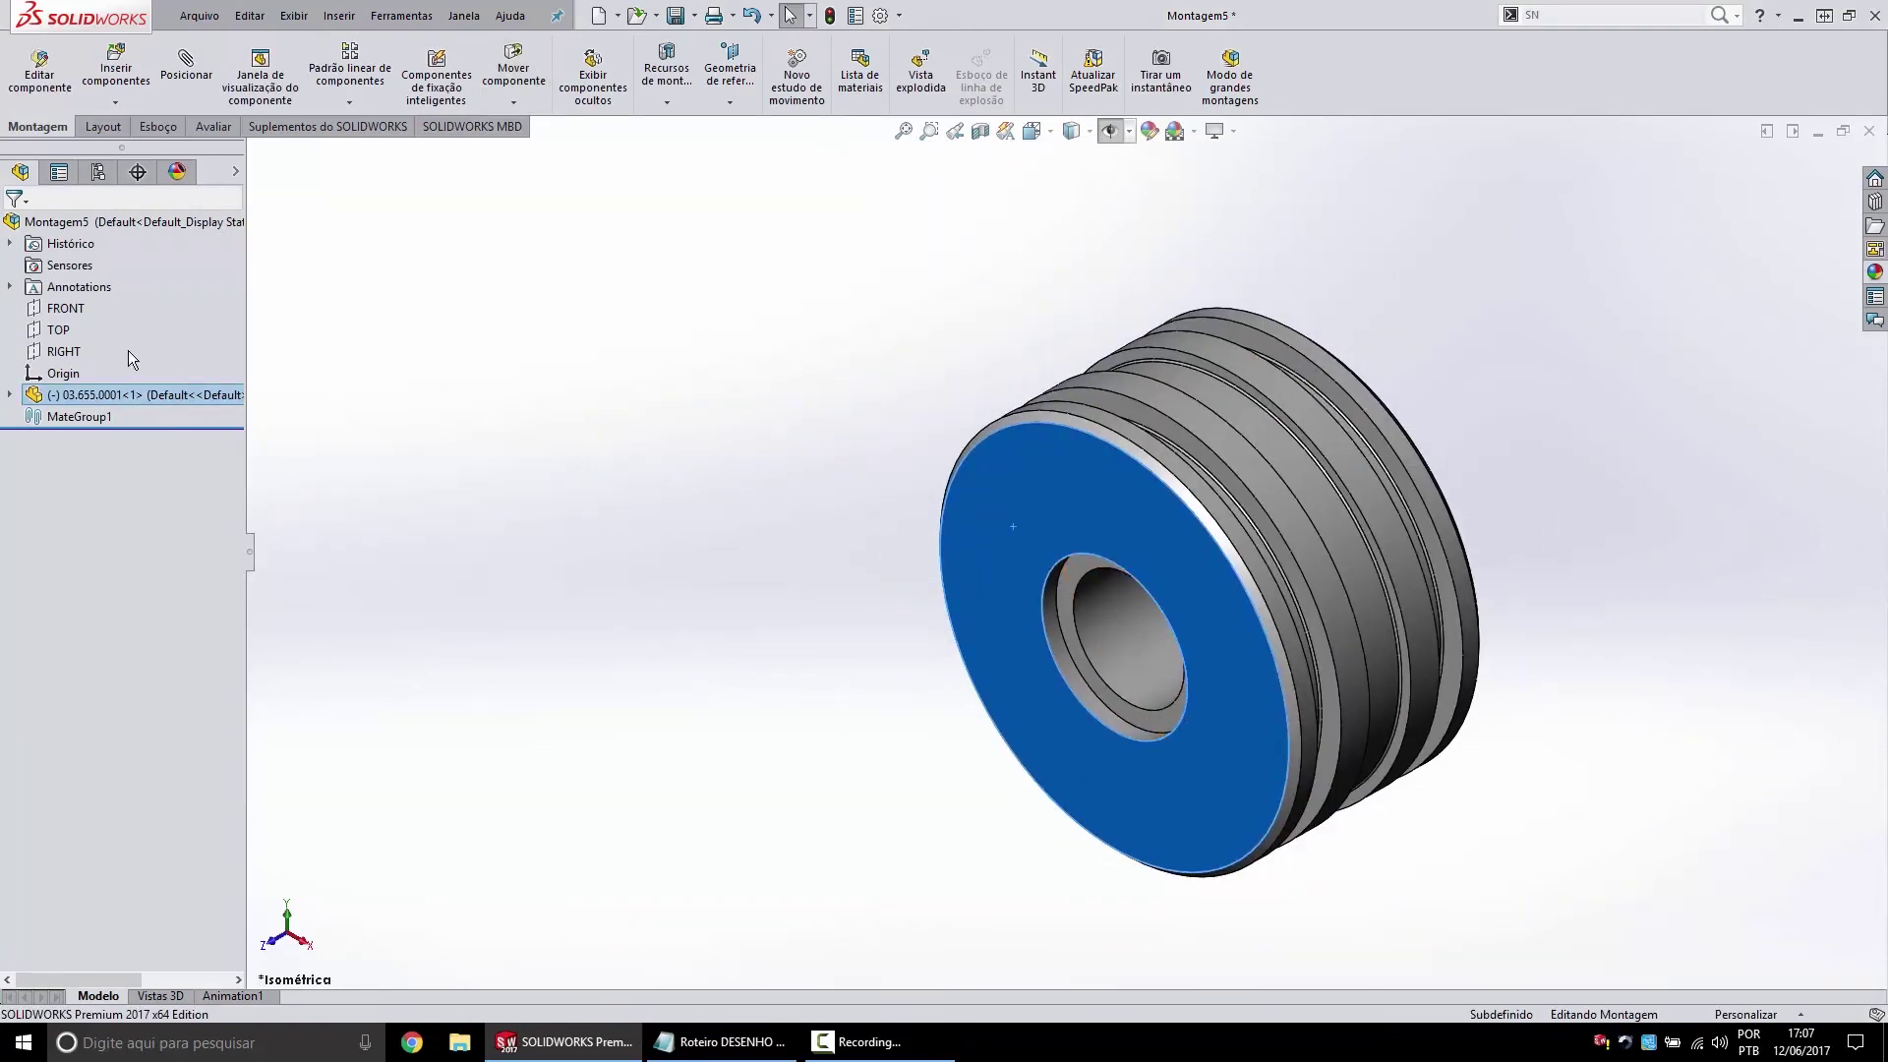
Mate piston planes FRONTAL, SUPERIOR, DIREITO coincident with FRONT, TOP, RIGHT, then begin Save As.
{"action": "left_click", "coordinate": [9, 395]}
{"action": "left_click", "coordinate": [61, 308]}
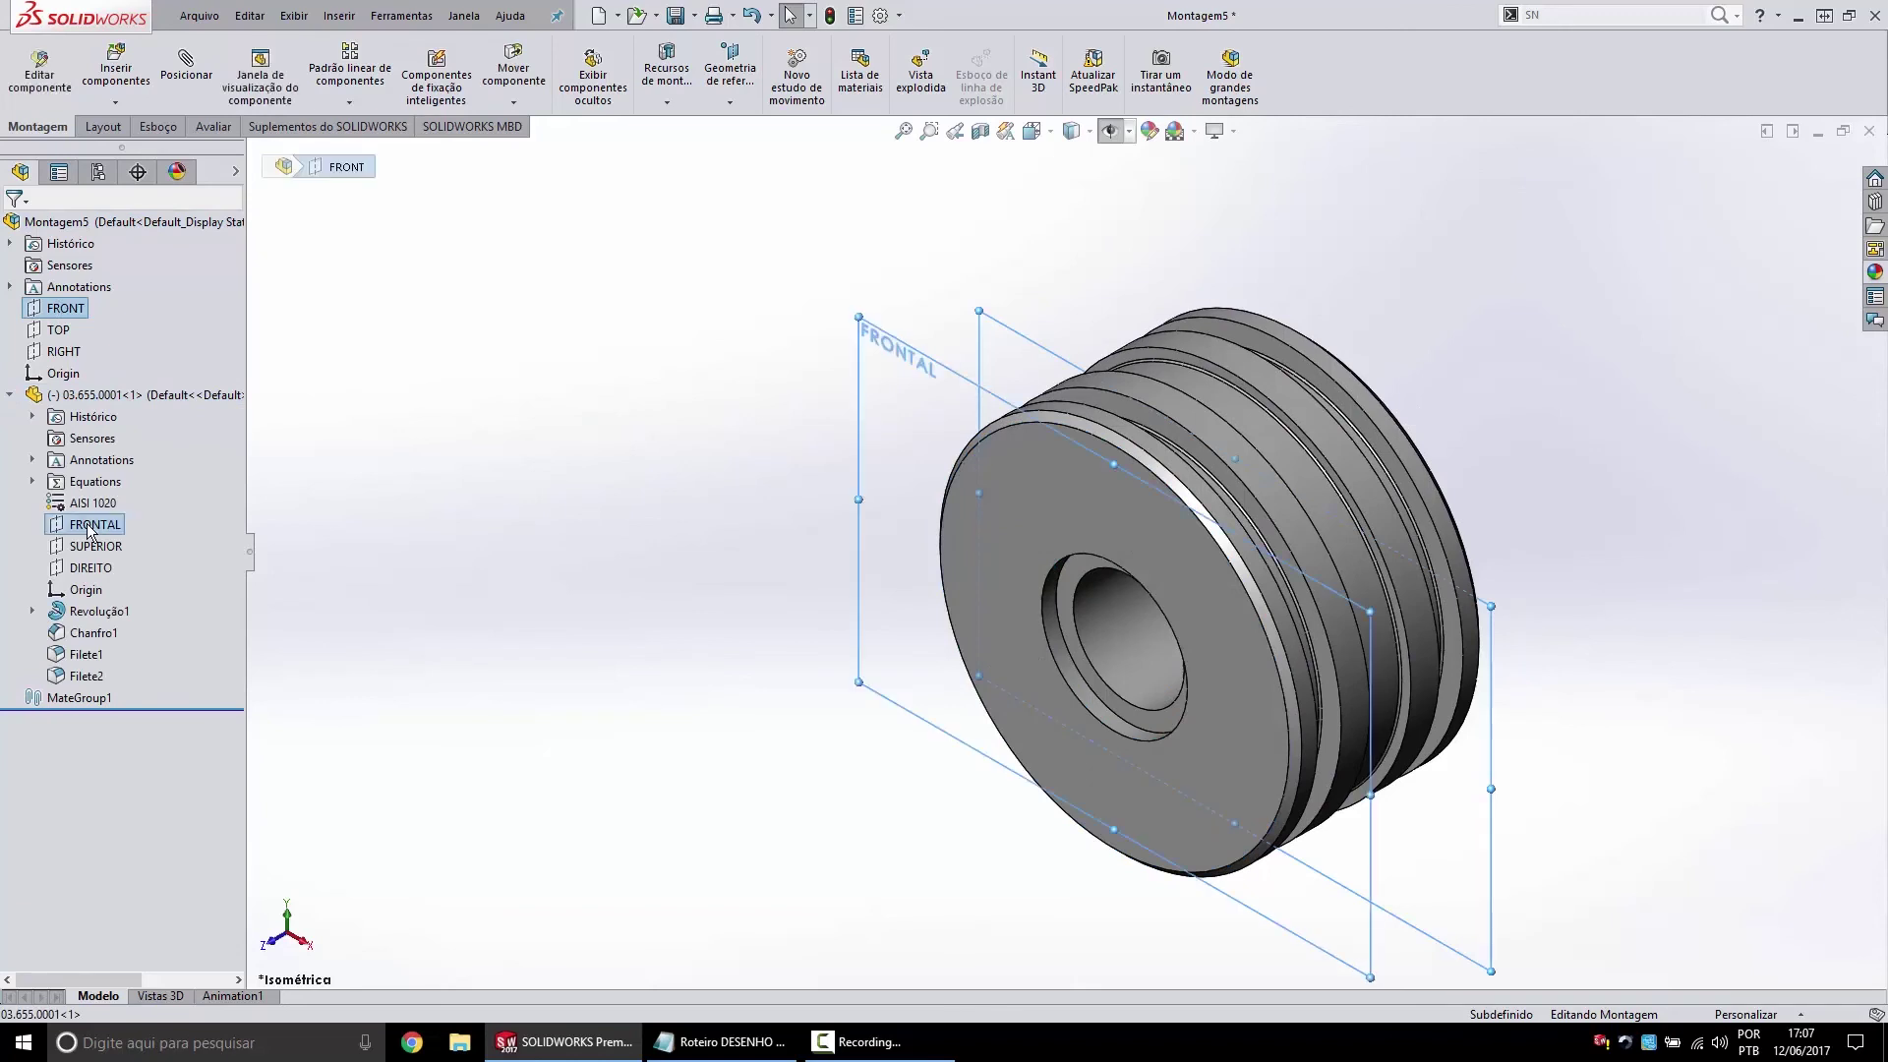
{"action": "left_click", "coordinate": [98, 525], "text": "ctrl"}
{"action": "left_click", "coordinate": [104, 536]}
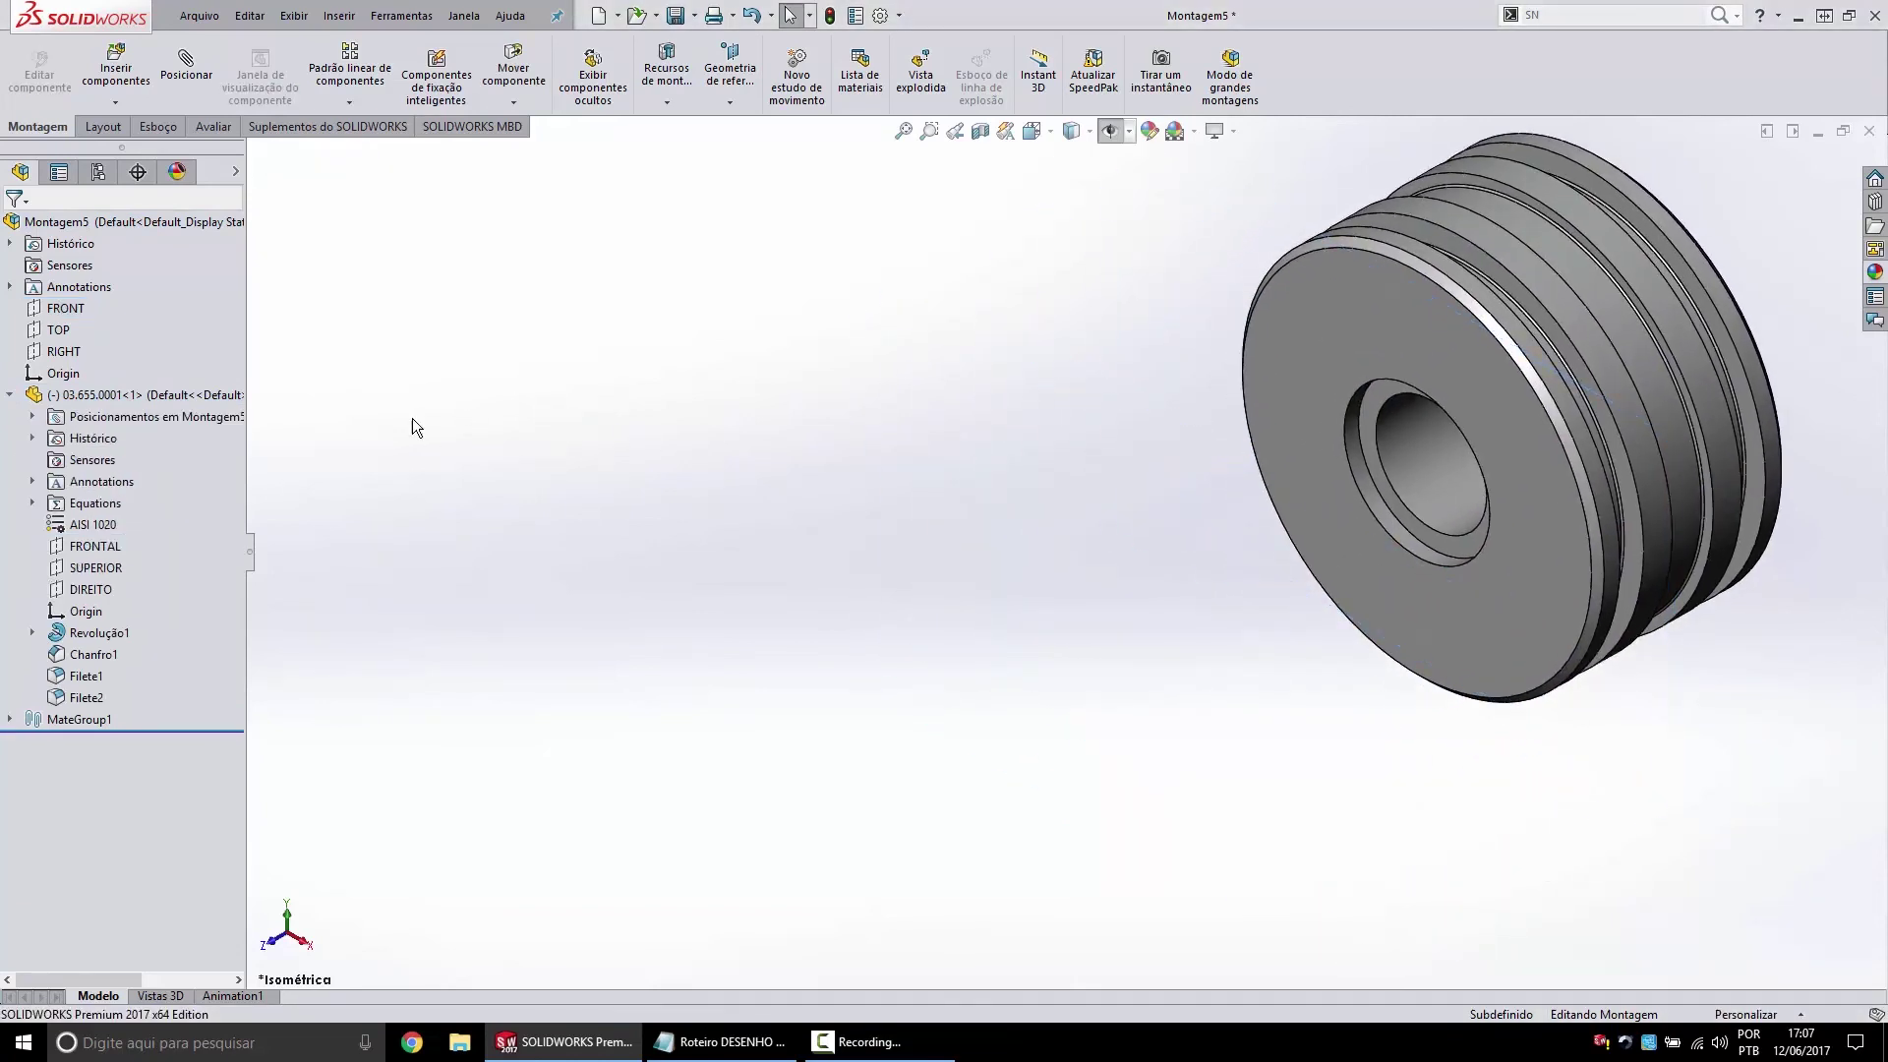
{"action": "left_click", "coordinate": [91, 569], "text": "ctrl"}
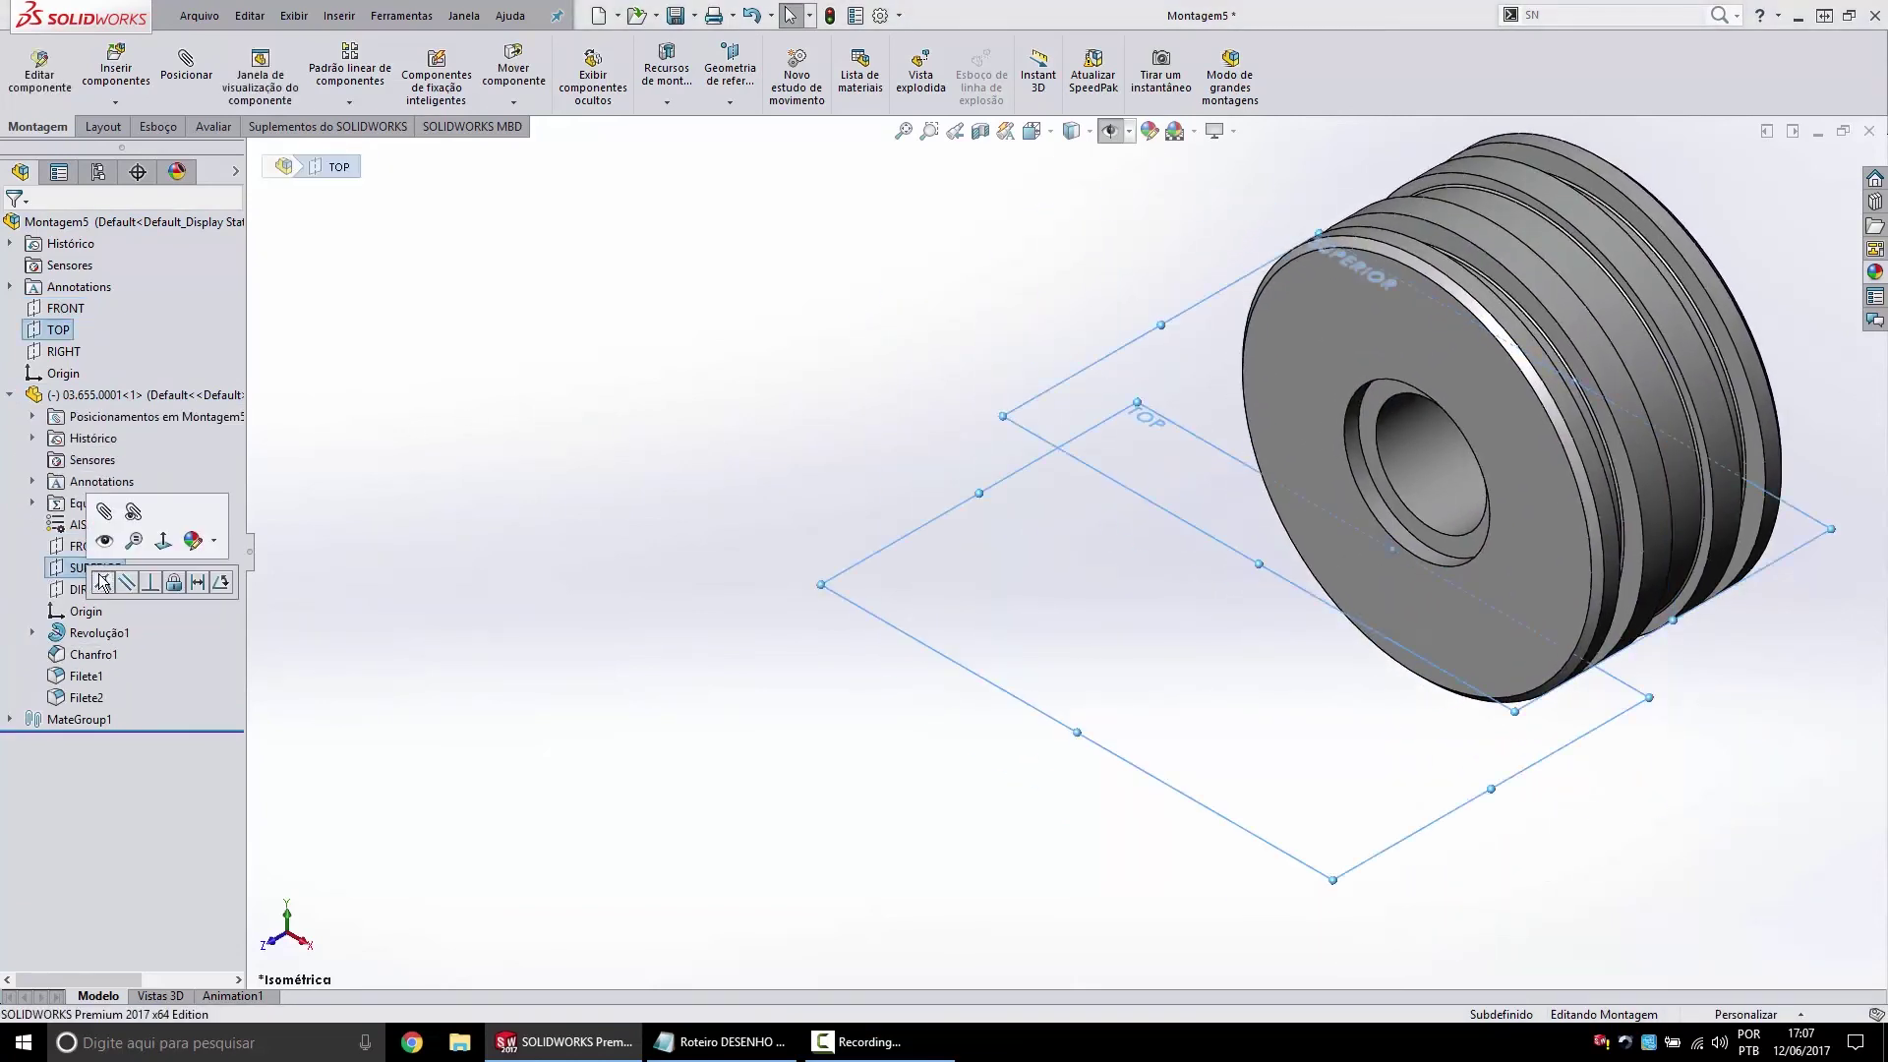
{"action": "left_click", "coordinate": [103, 582]}
{"action": "left_click", "coordinate": [63, 351]}
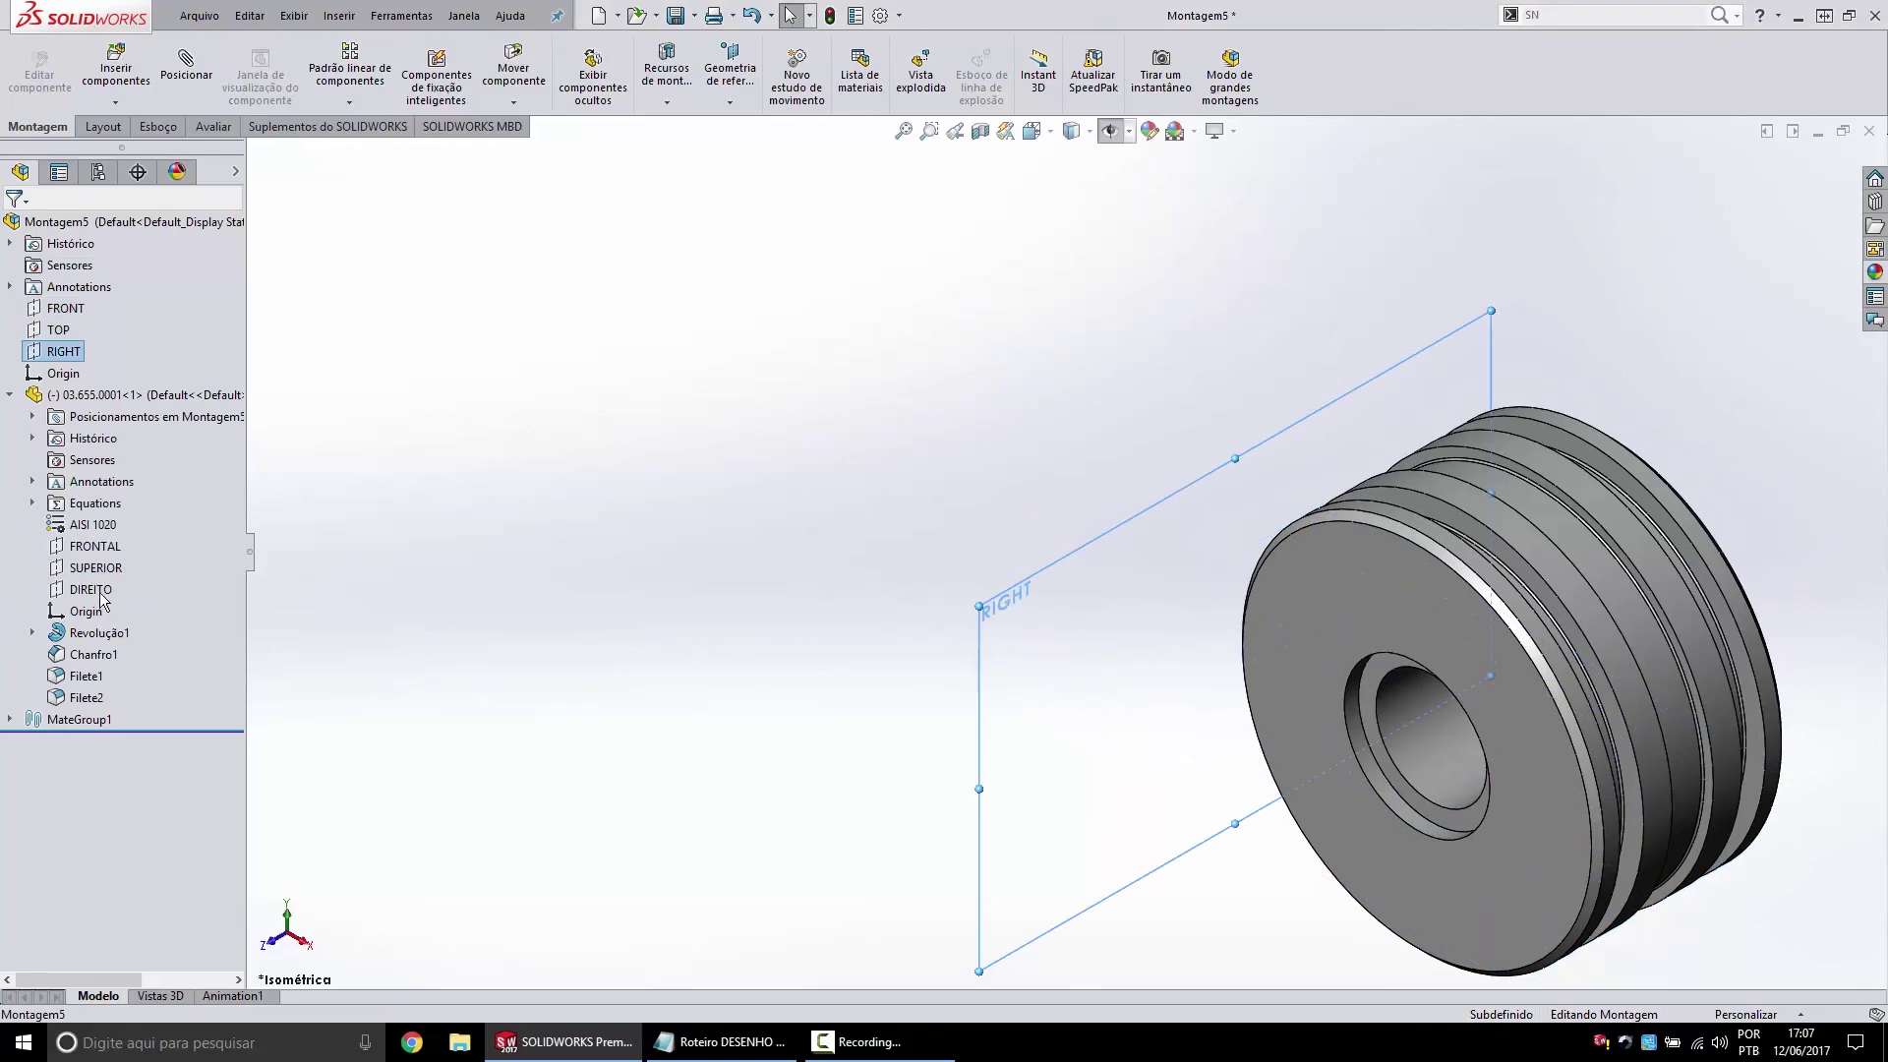
{"action": "left_click", "coordinate": [102, 590], "text": "ctrl"}
{"action": "left_click", "coordinate": [104, 582]}
{"action": "scroll", "coordinate": [1046, 565], "scroll_direction": "up", "scroll_amount": 1}
{"action": "left_click", "coordinate": [677, 20]}
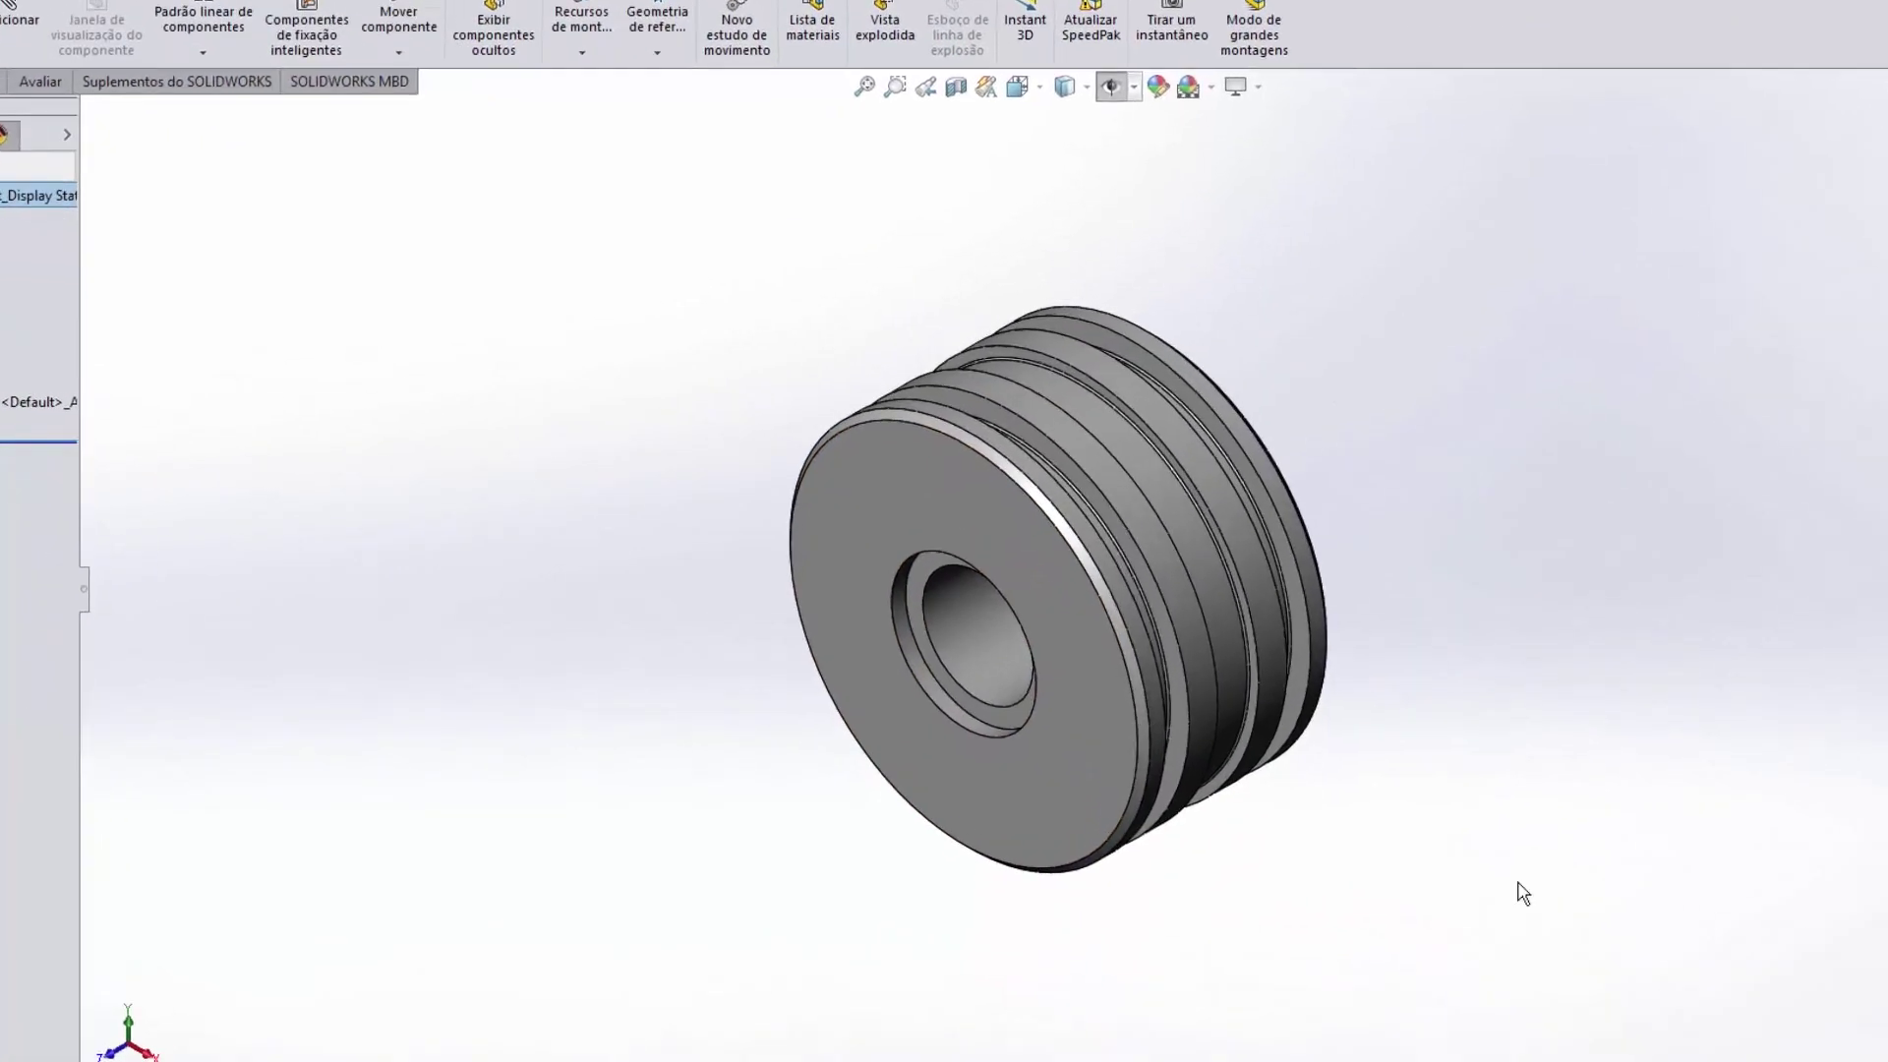
{"action": "left_click", "coordinate": [665, 87]}
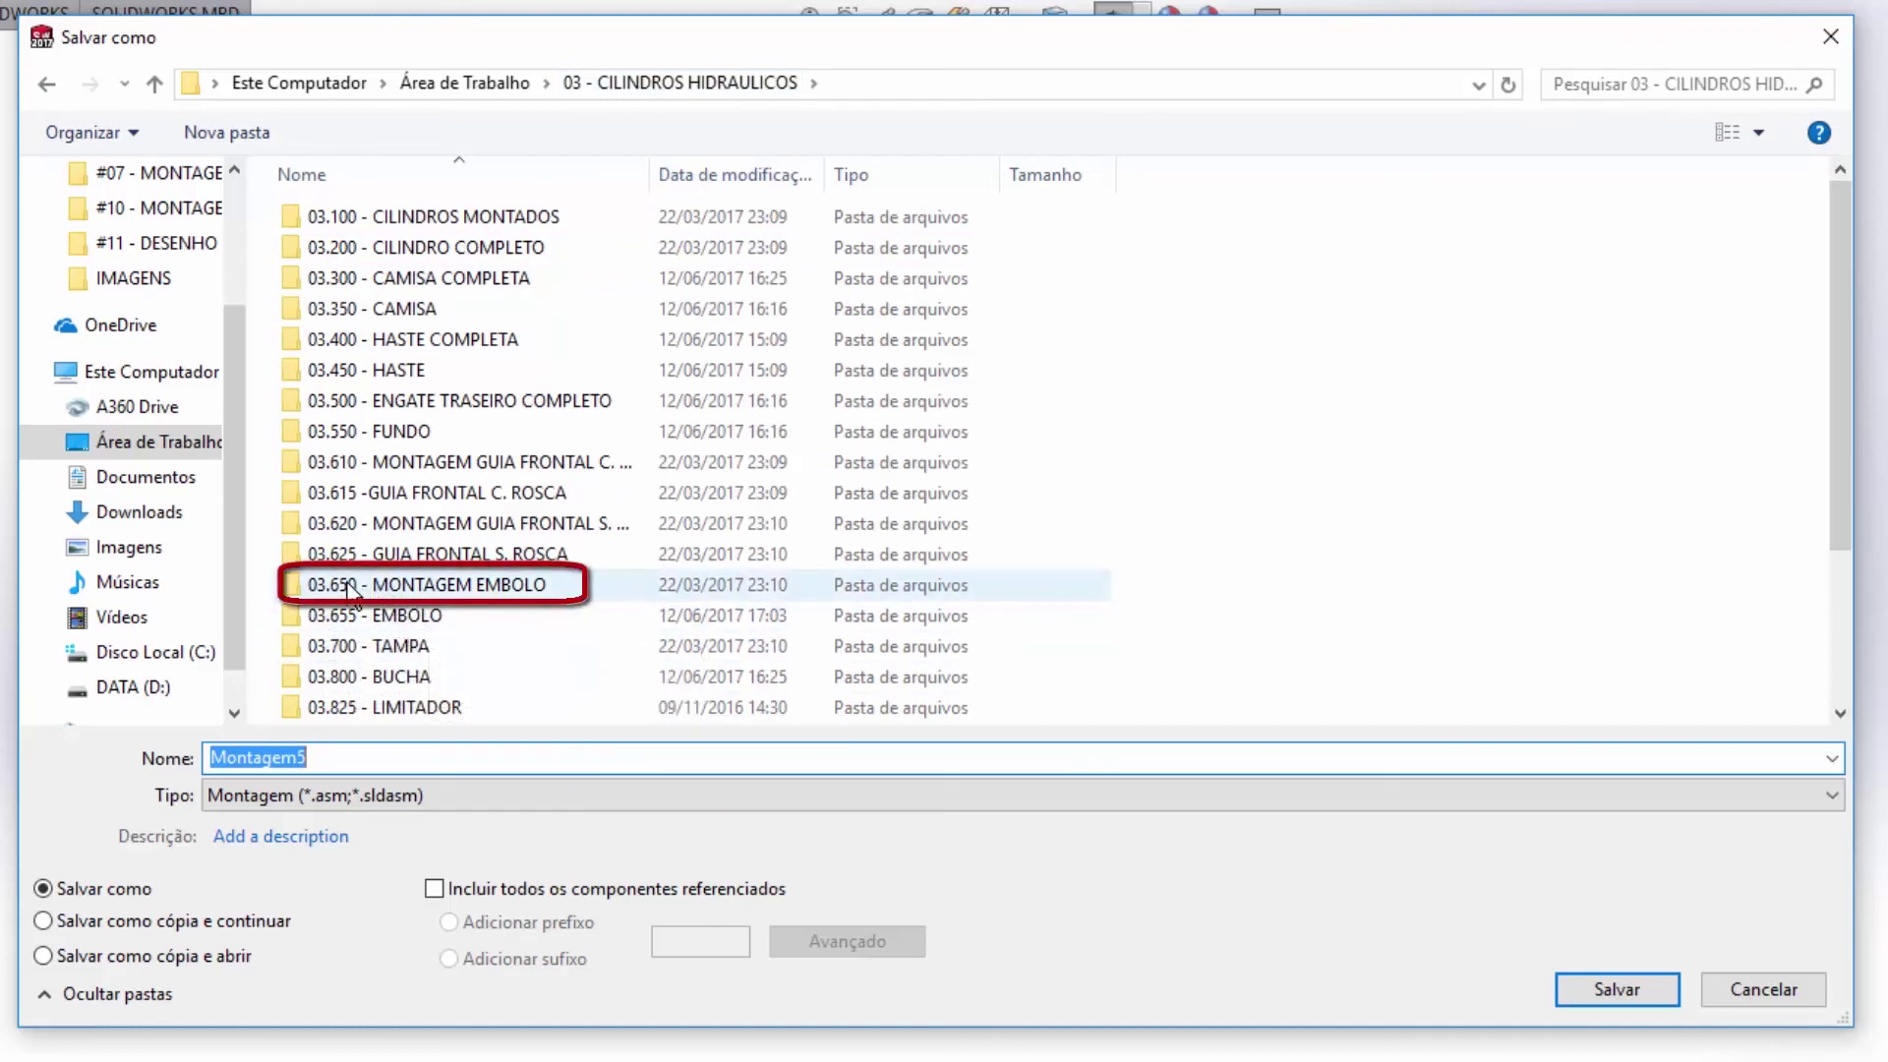
Save the assembly as 03.650.0001 inside 03.650 - MONTAGEM EMBOLO and orbit to view it.
{"action": "double_click", "coordinate": [403, 590]}
{"action": "type", "text": "03.650.0001"}
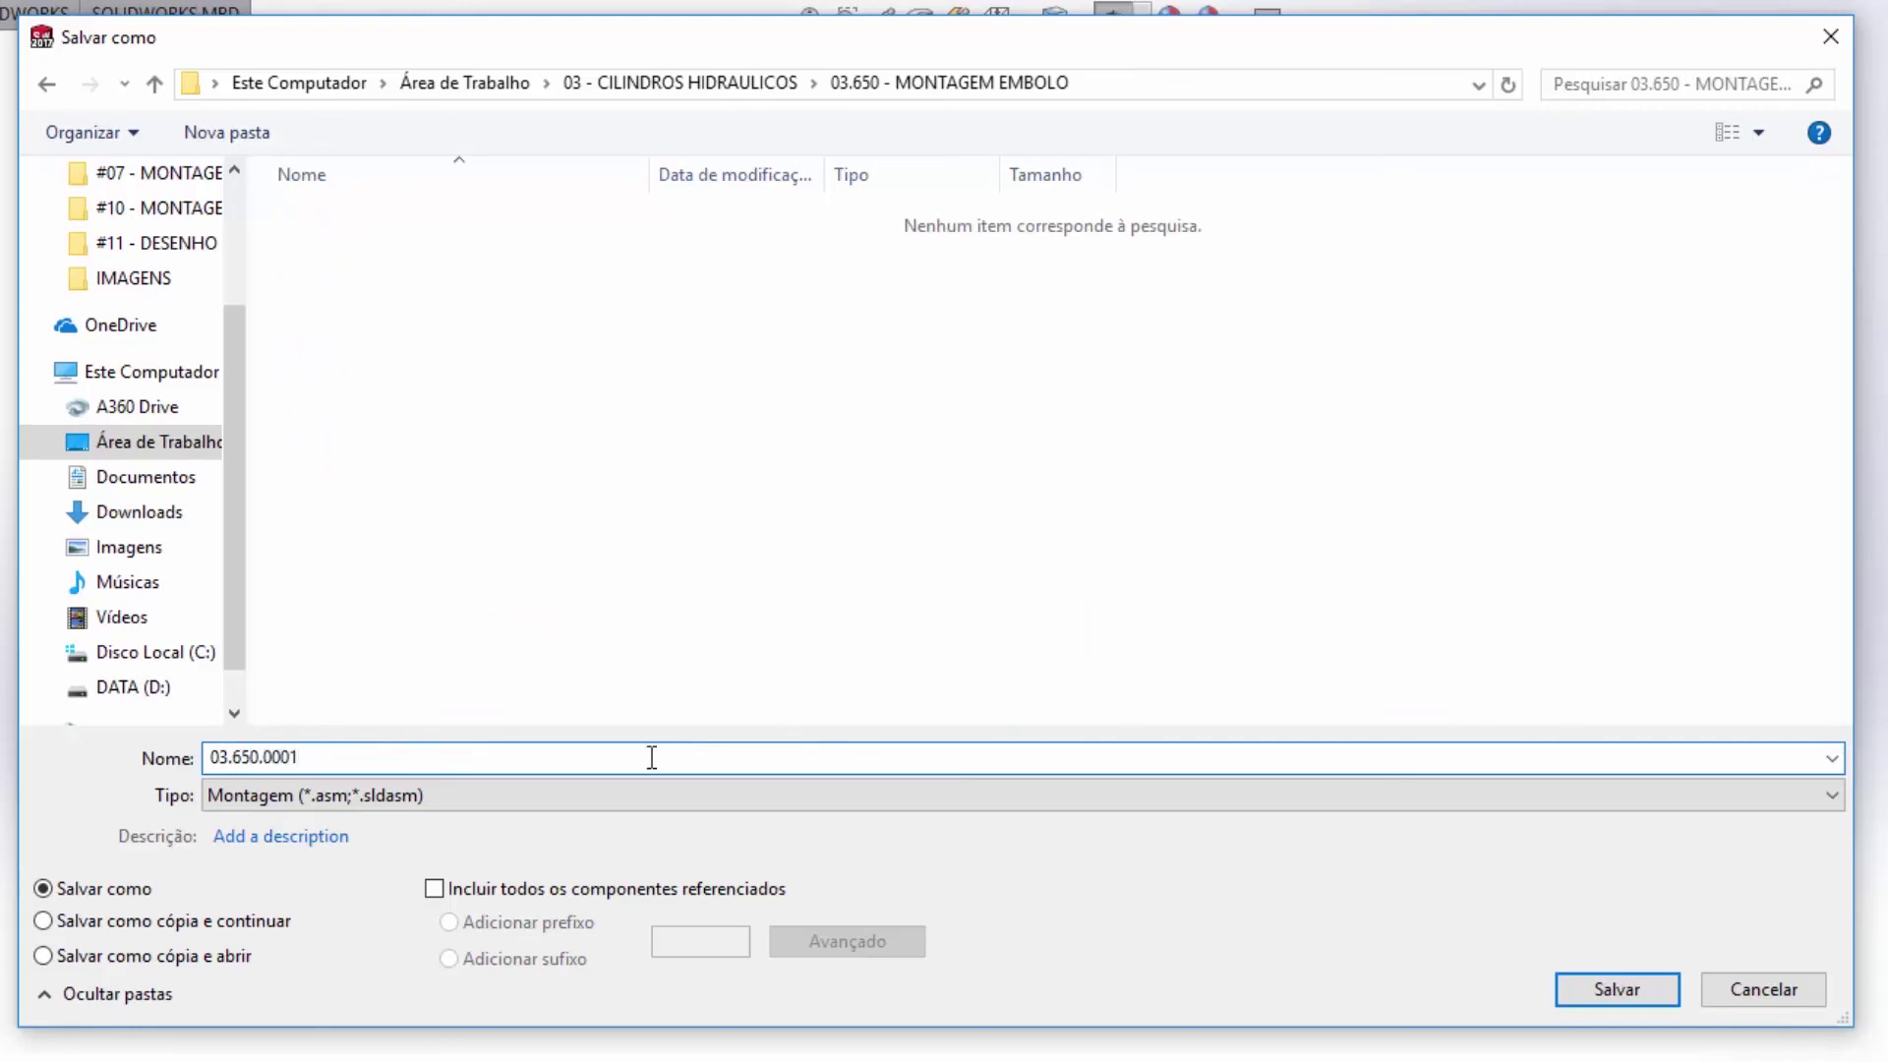
{"action": "key", "text": "Return"}
{"action": "mouse_move", "coordinate": [1113, 446]}
{"action": "middle_mouse_down"}
{"action": "mouse_move", "coordinate": [884, 310]}
{"action": "mouse_move", "coordinate": [1047, 355]}
{"action": "middle_mouse_up"}
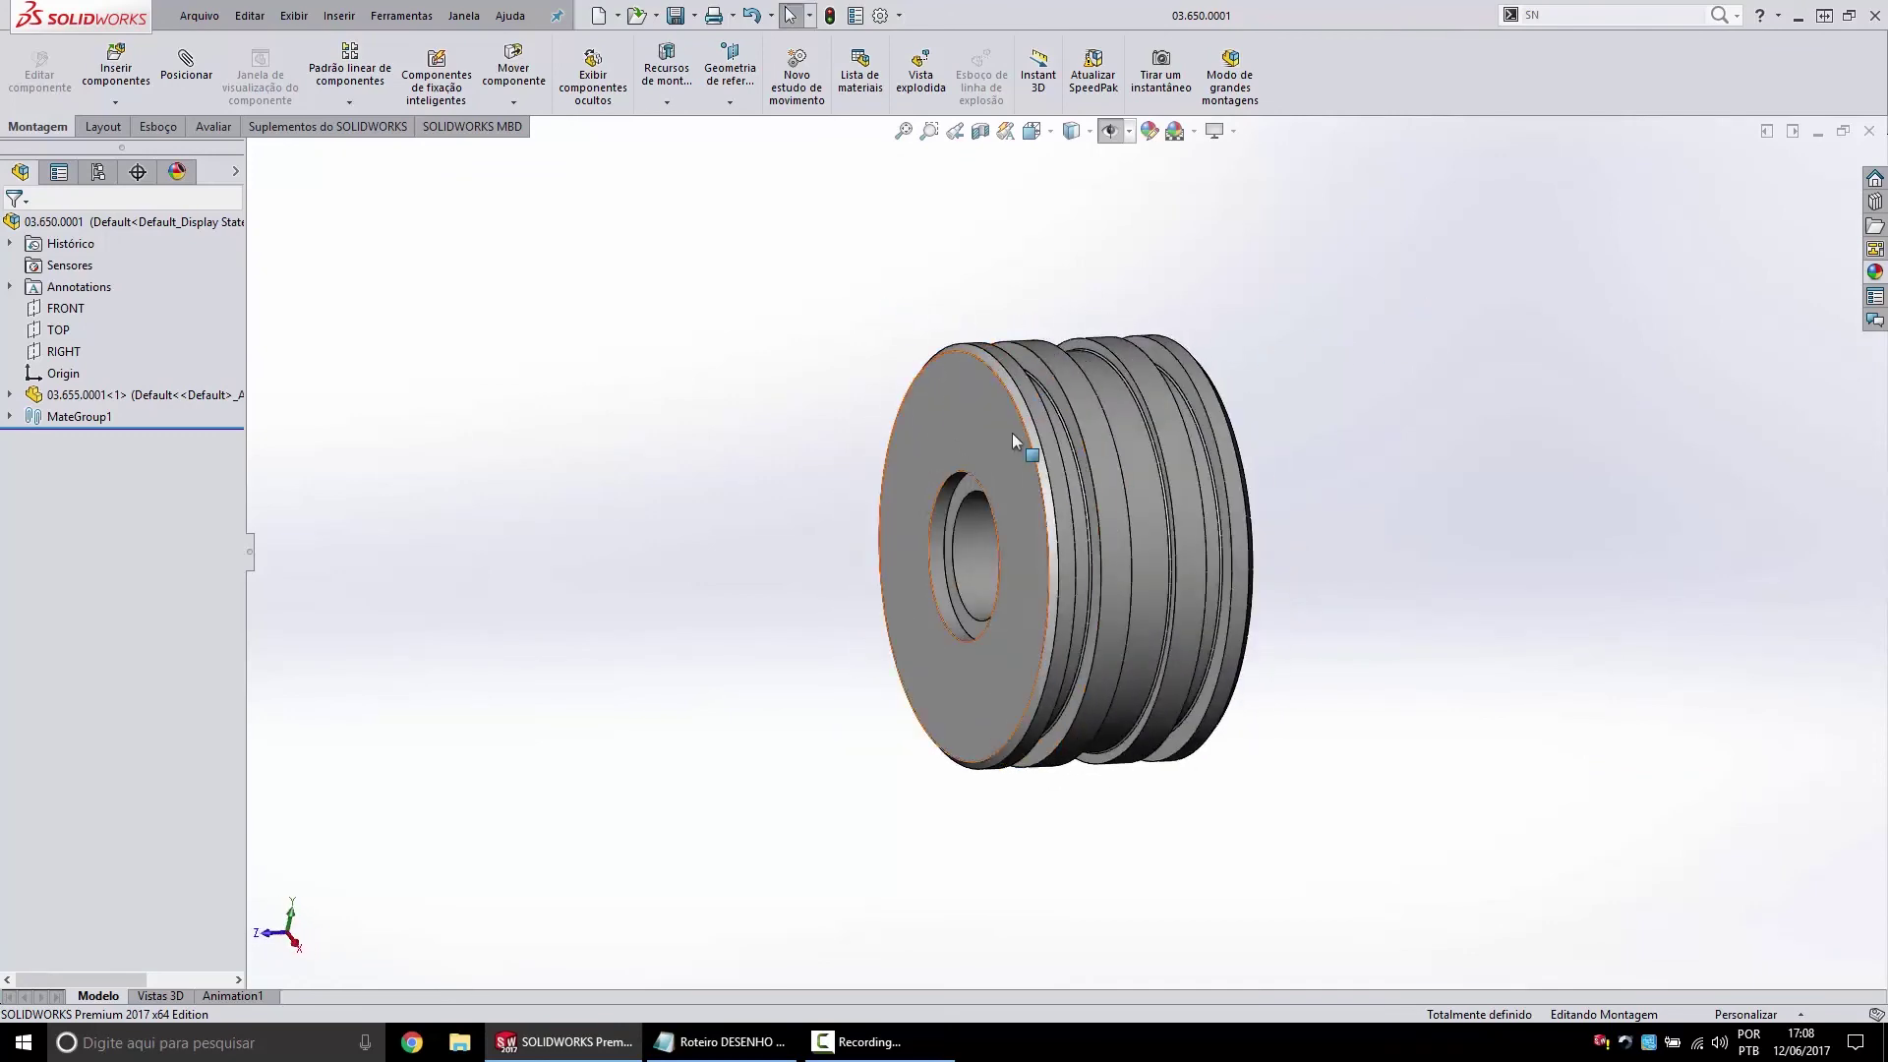
Insert the O-ring 06.028.000003 into the assembly beside the piston.
{"action": "mouse_move", "coordinate": [1011, 433]}
{"action": "middle_mouse_down"}
{"action": "mouse_move", "coordinate": [1144, 487]}
{"action": "mouse_move", "coordinate": [1073, 548]}
{"action": "middle_mouse_up"}
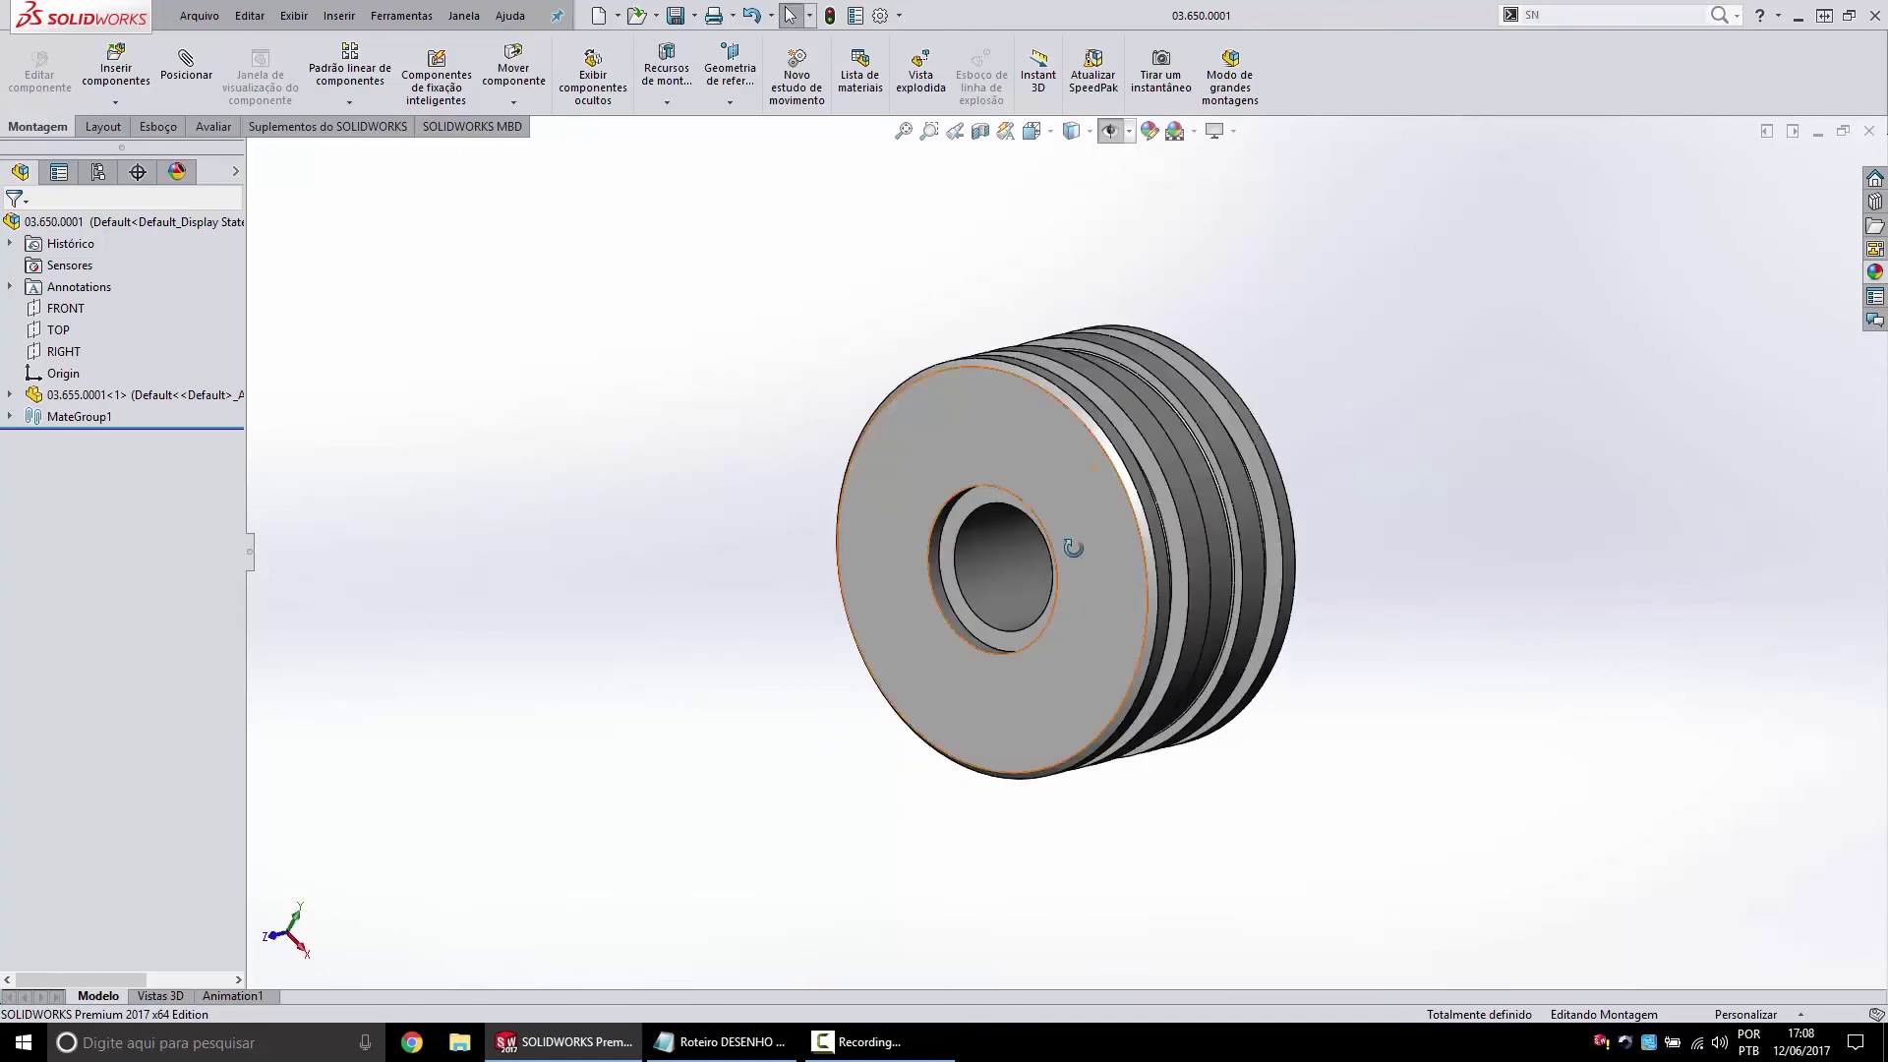
{"action": "mouse_move", "coordinate": [1022, 538]}
{"action": "middle_mouse_down"}
{"action": "mouse_move", "coordinate": [1131, 422]}
{"action": "mouse_move", "coordinate": [1150, 430]}
{"action": "mouse_move", "coordinate": [1100, 462]}
{"action": "mouse_move", "coordinate": [1138, 439]}
{"action": "mouse_move", "coordinate": [1001, 456]}
{"action": "middle_mouse_up"}
{"action": "mouse_move", "coordinate": [1160, 666]}
{"action": "middle_mouse_down"}
{"action": "mouse_move", "coordinate": [1176, 549]}
{"action": "mouse_move", "coordinate": [1140, 492]}
{"action": "middle_mouse_up"}
{"action": "left_click", "coordinate": [116, 71]}
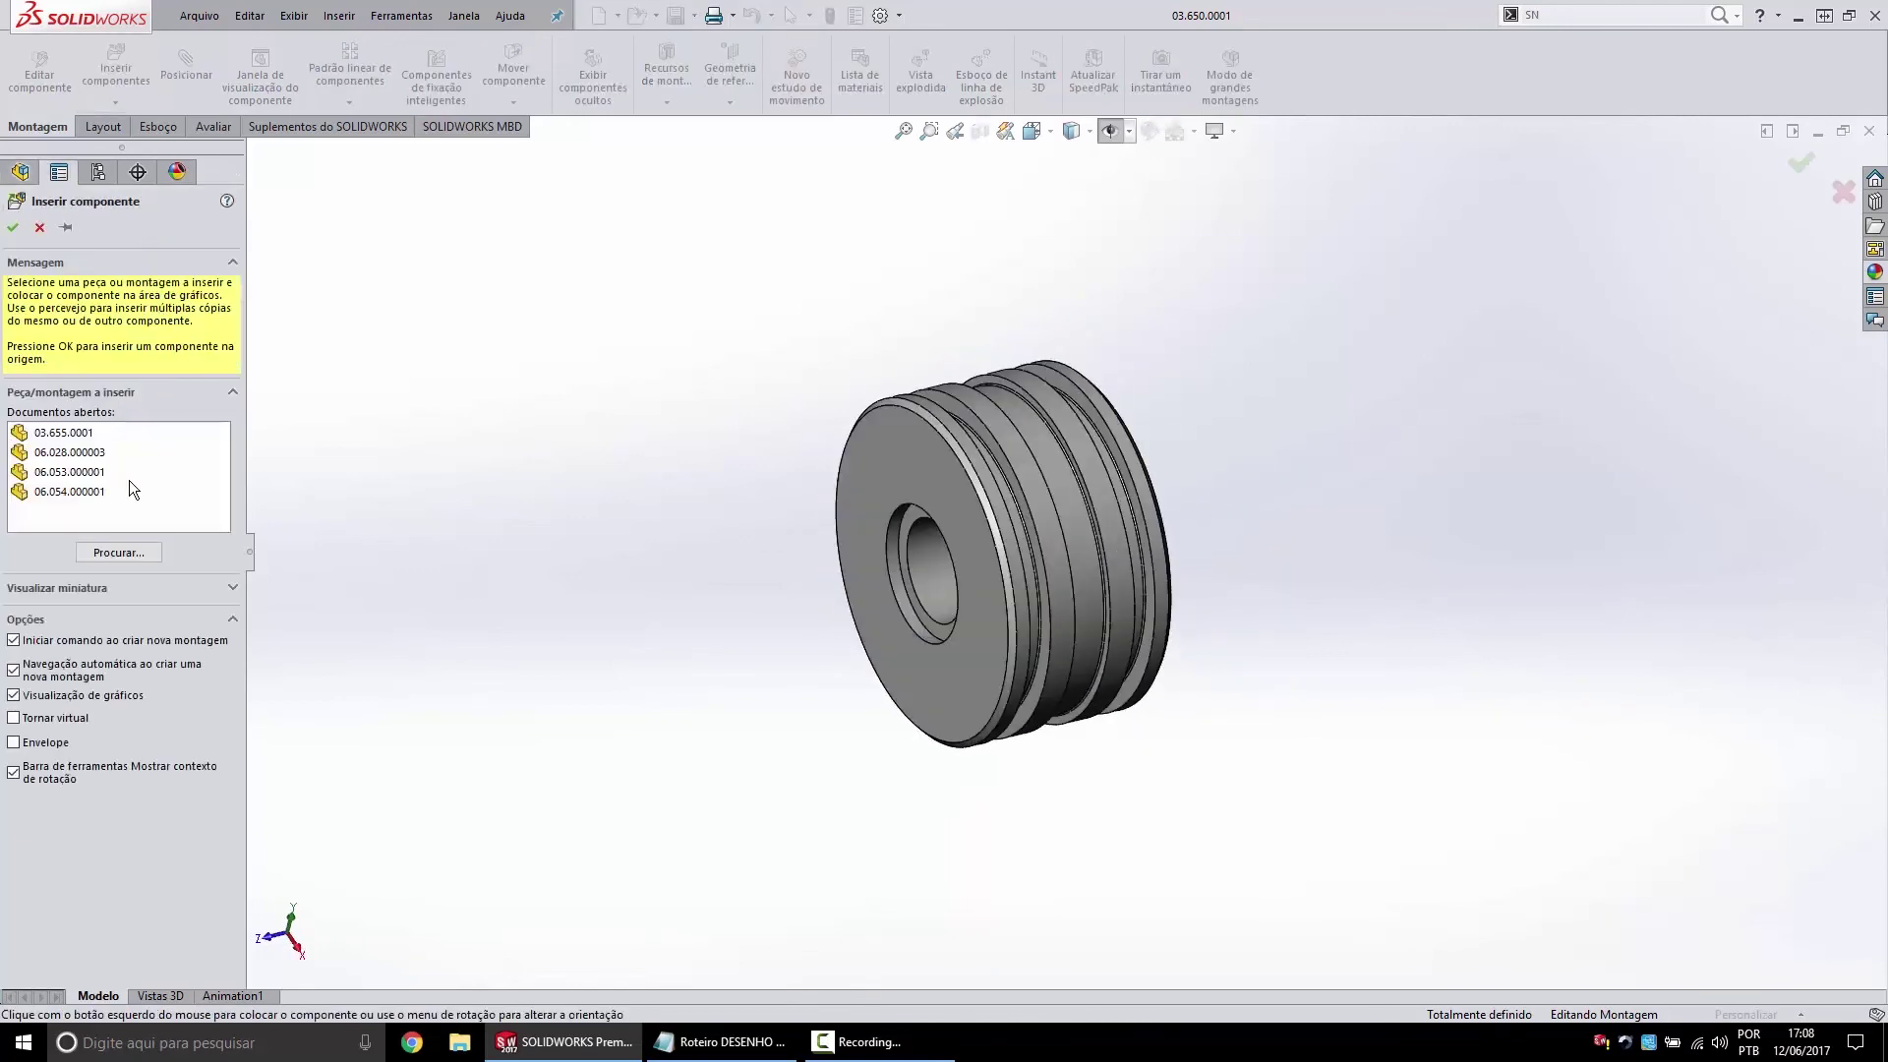
{"action": "left_click", "coordinate": [94, 451]}
{"action": "left_click", "coordinate": [760, 552]}
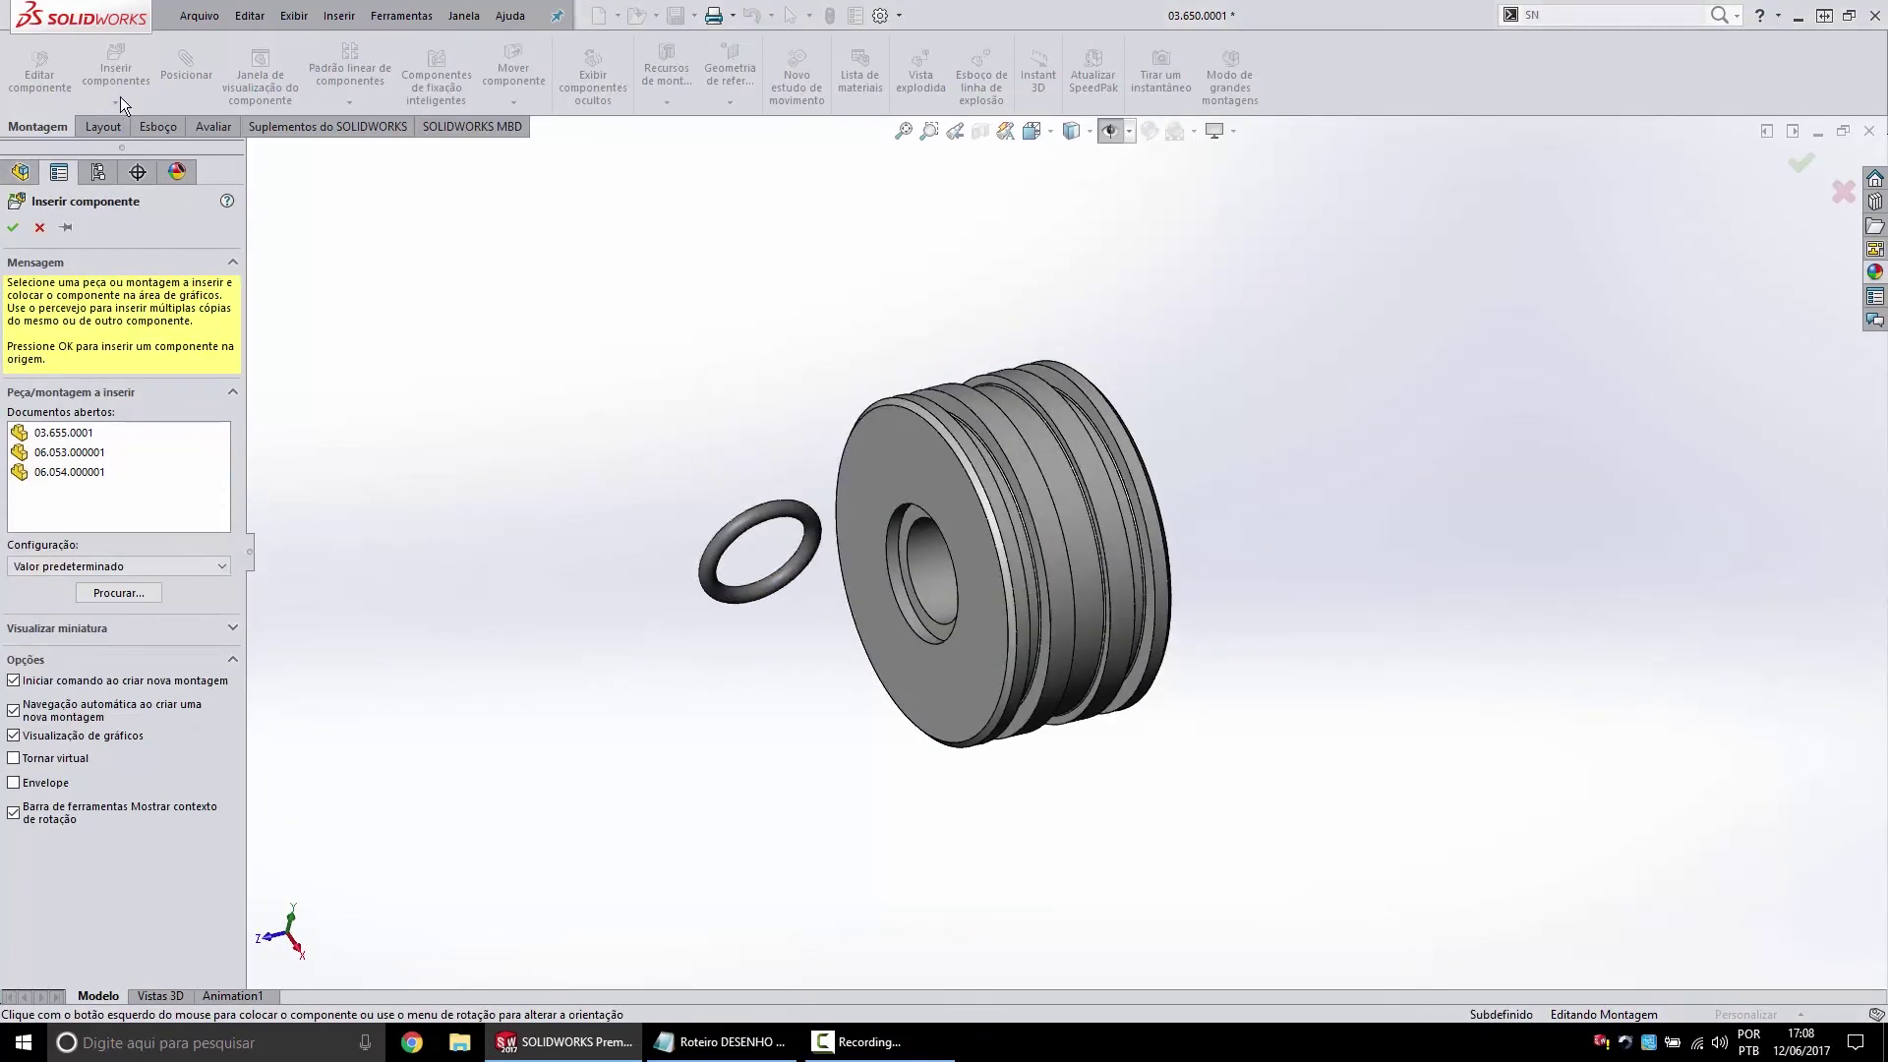
Insert the guide ring 06.053.000001 and blue seal 06.054.000001 beside the O-ring.
{"action": "left_click", "coordinate": [112, 69]}
{"action": "left_click", "coordinate": [69, 471]}
{"action": "left_click", "coordinate": [632, 560]}
{"action": "left_click", "coordinate": [116, 71]}
{"action": "left_click", "coordinate": [69, 491]}
{"action": "left_click", "coordinate": [922, 607]}
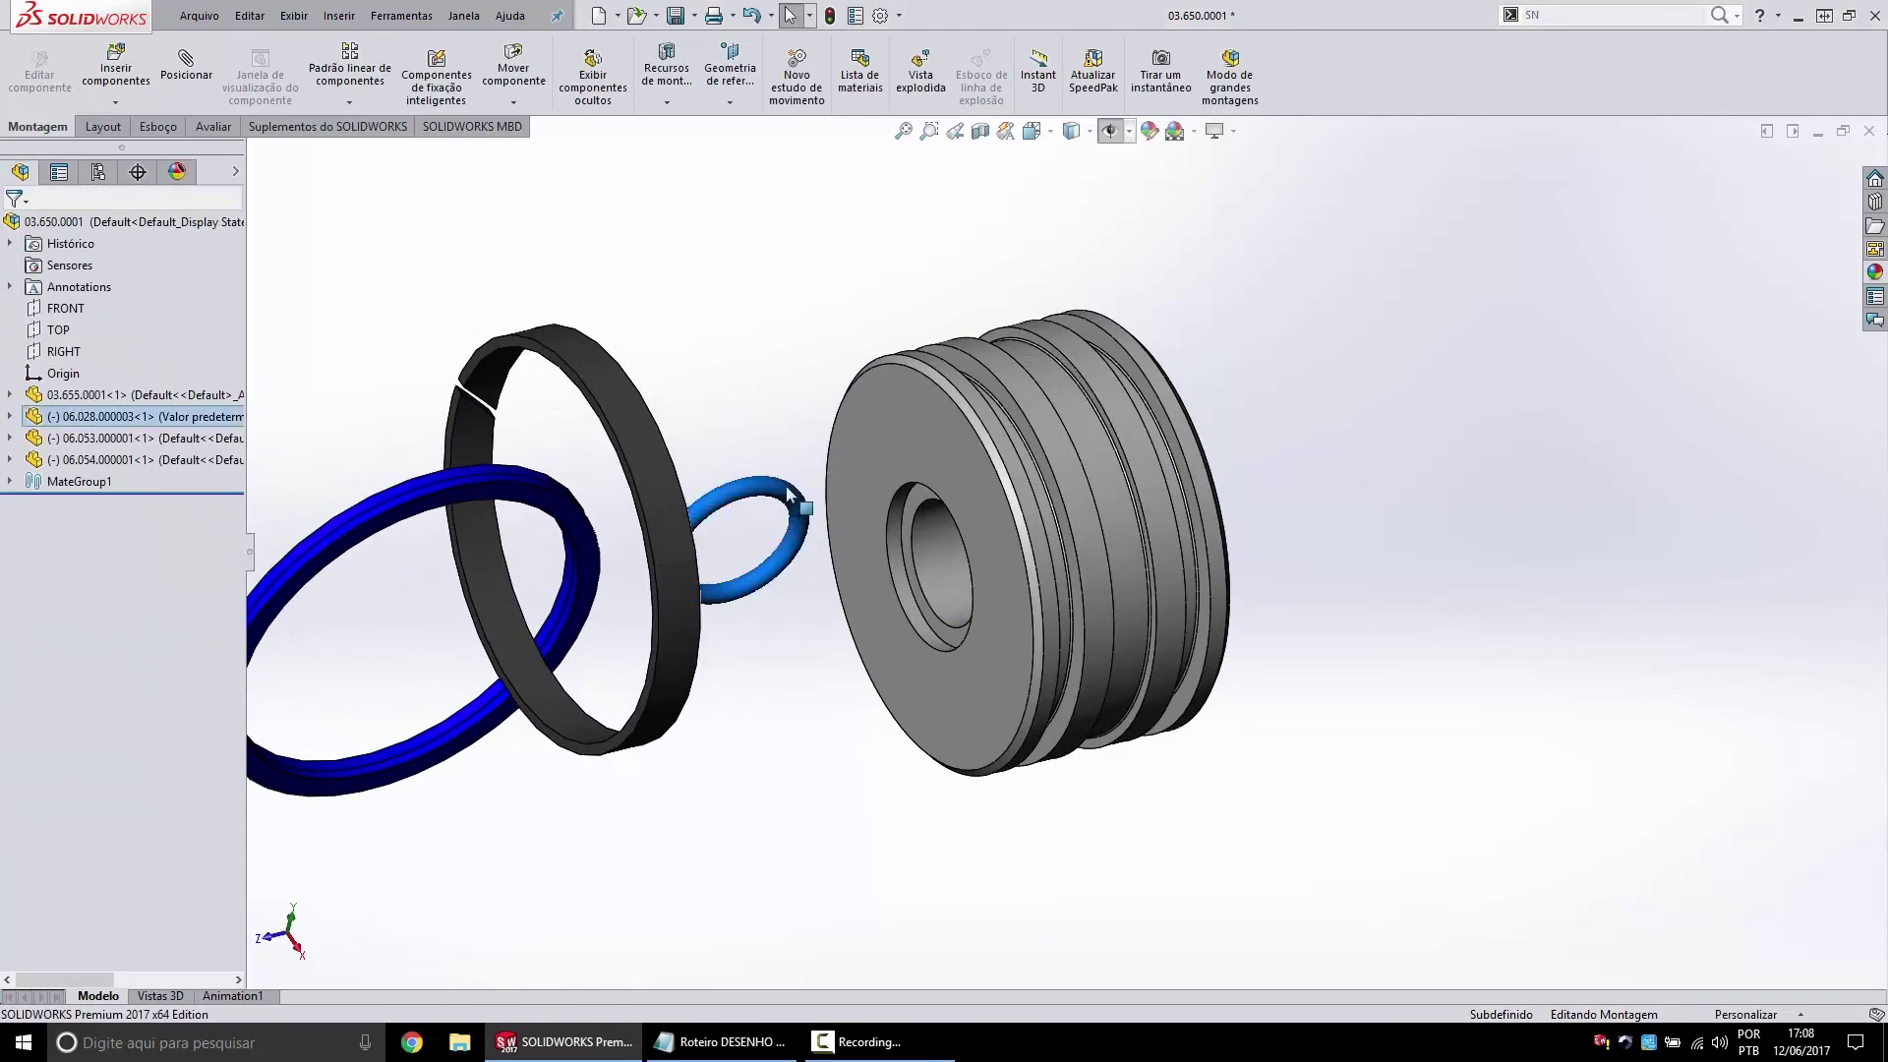
{"action": "left_click", "coordinate": [294, 15]}
{"action": "mouse_move", "coordinate": [327, 103]}
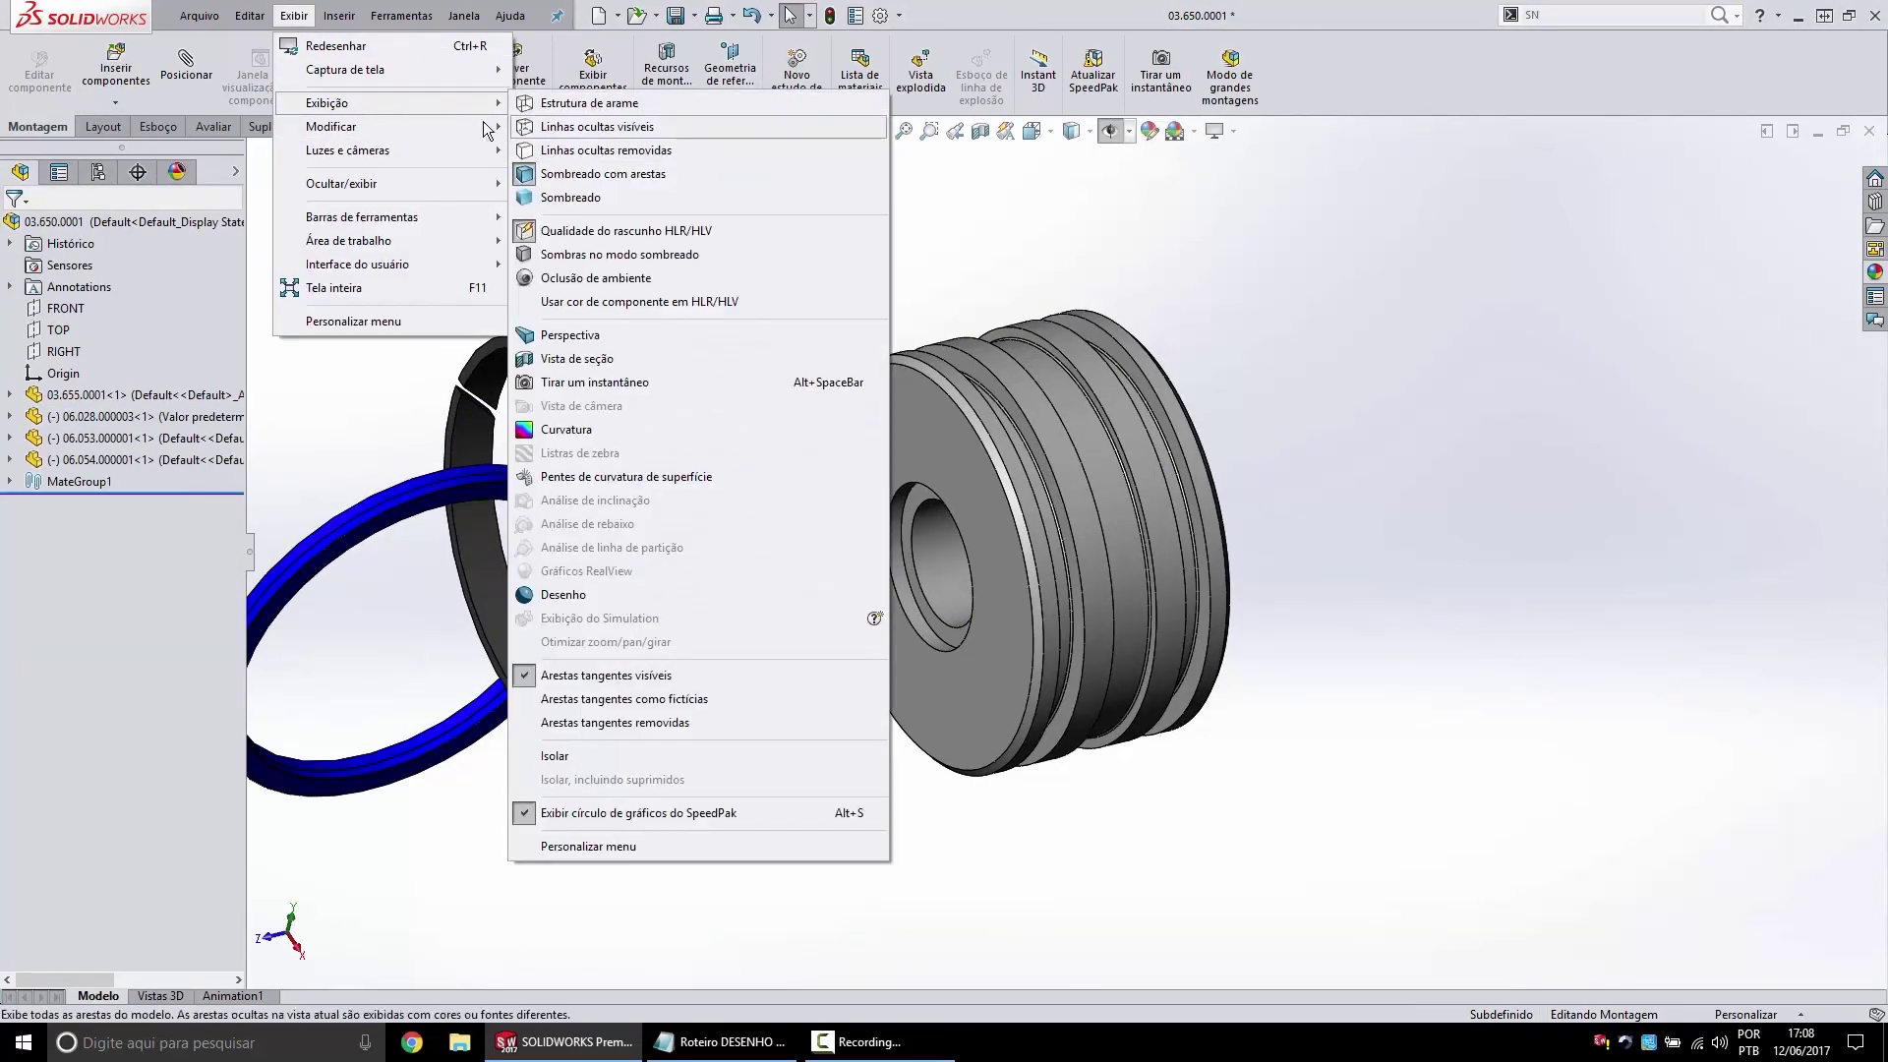
Show component axes and make the O-ring coaxial with the piston bore.
{"action": "left_click", "coordinate": [293, 15]}
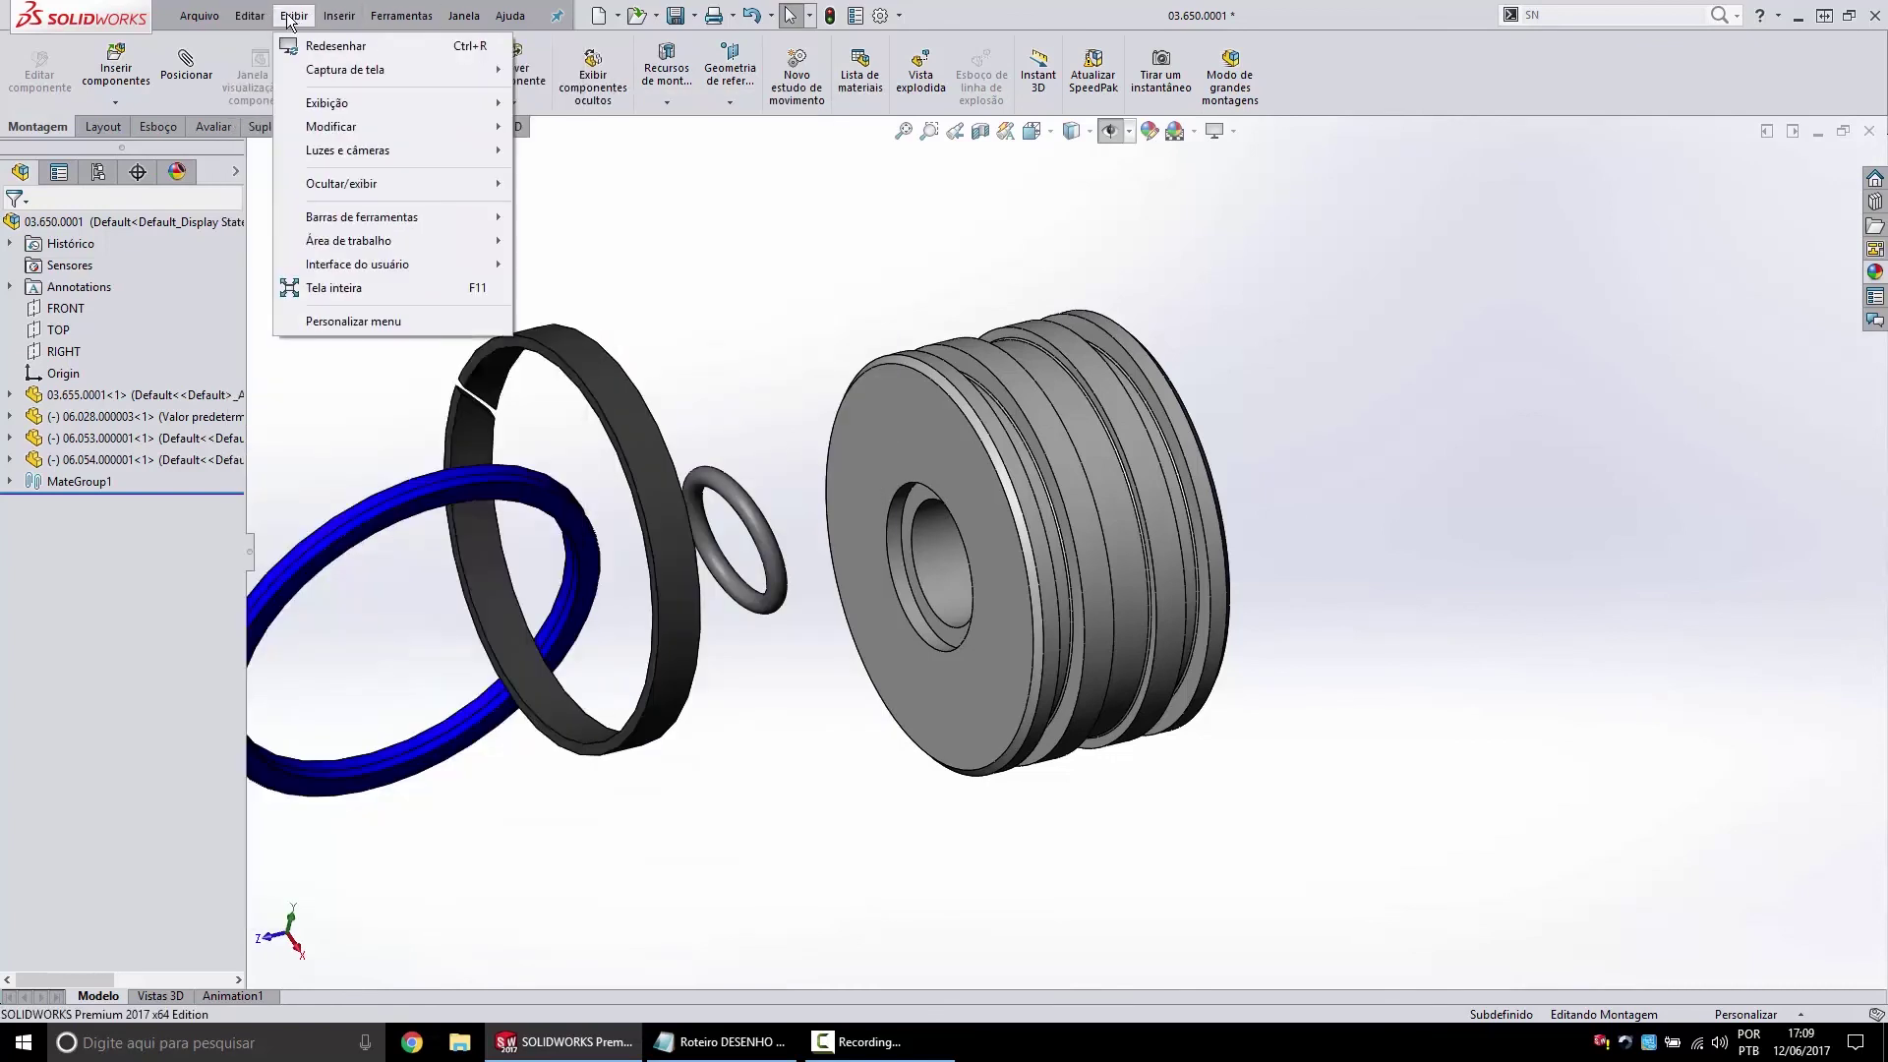
{"action": "mouse_move", "coordinate": [340, 183]}
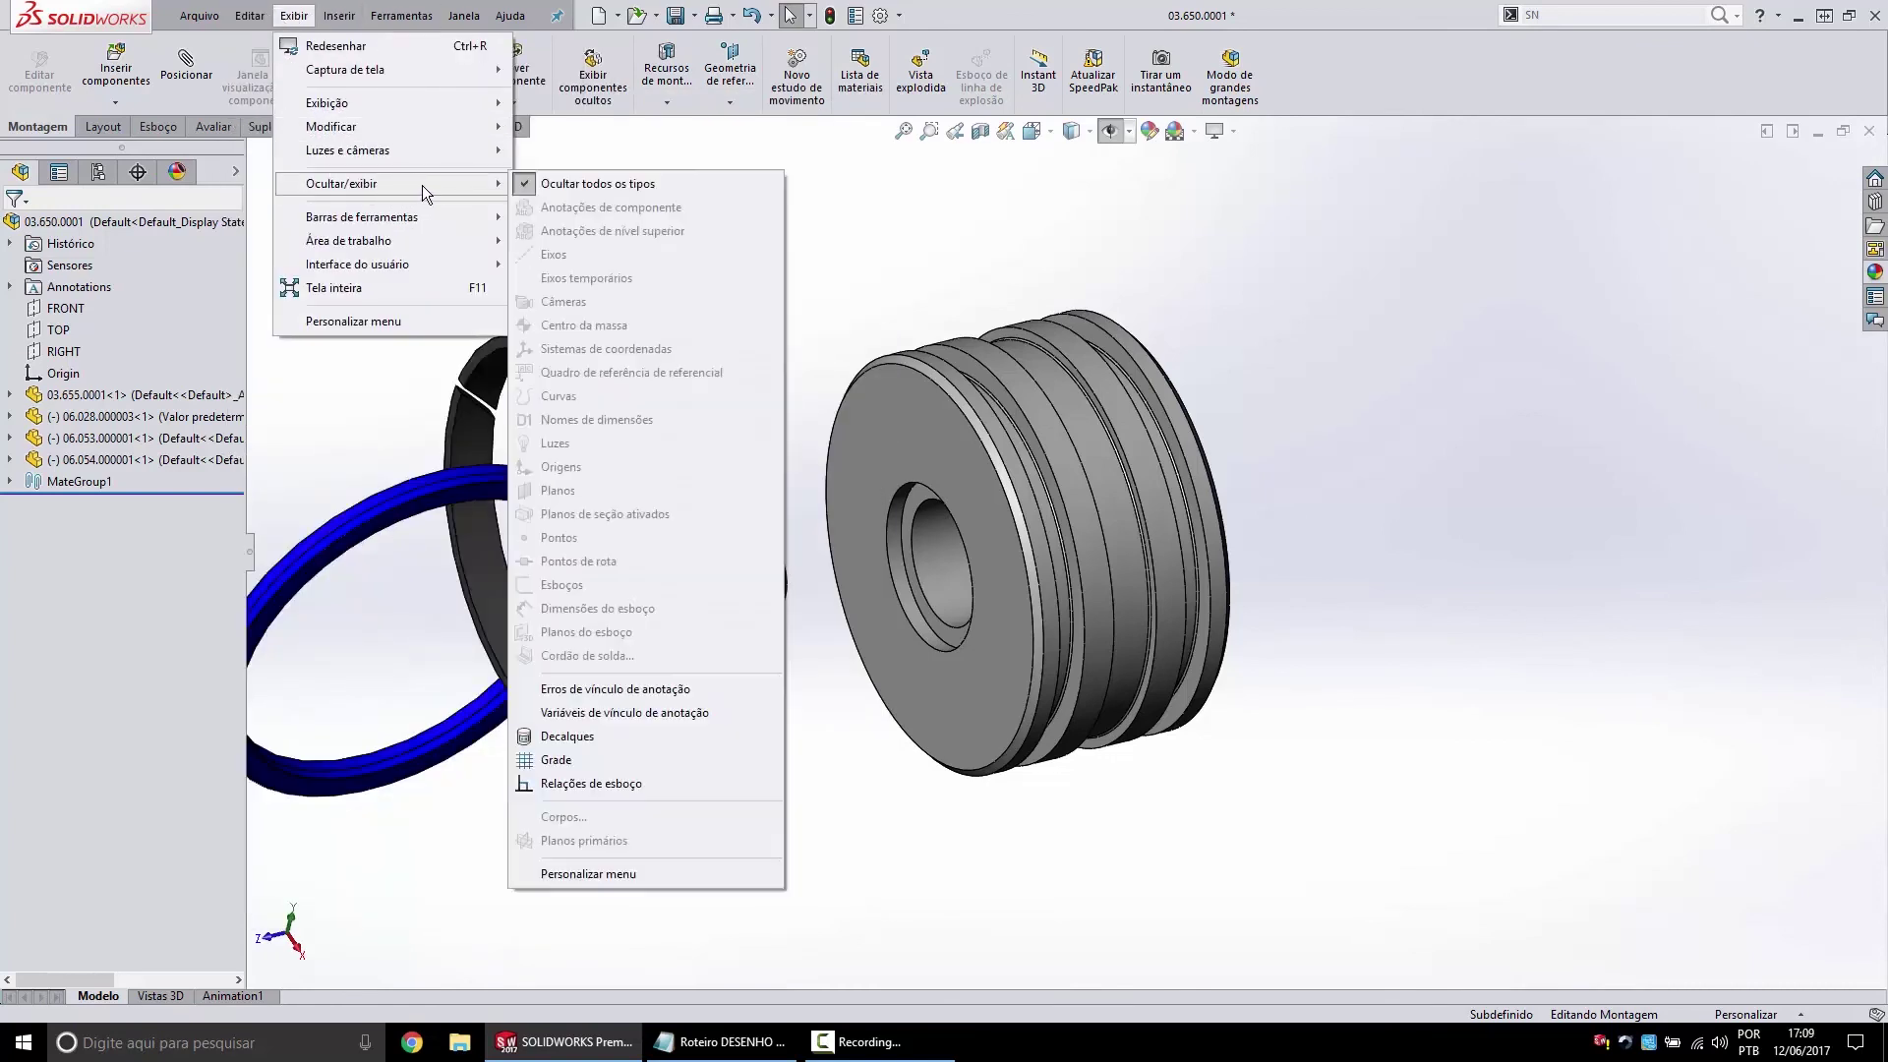
{"action": "left_click", "coordinate": [548, 185]}
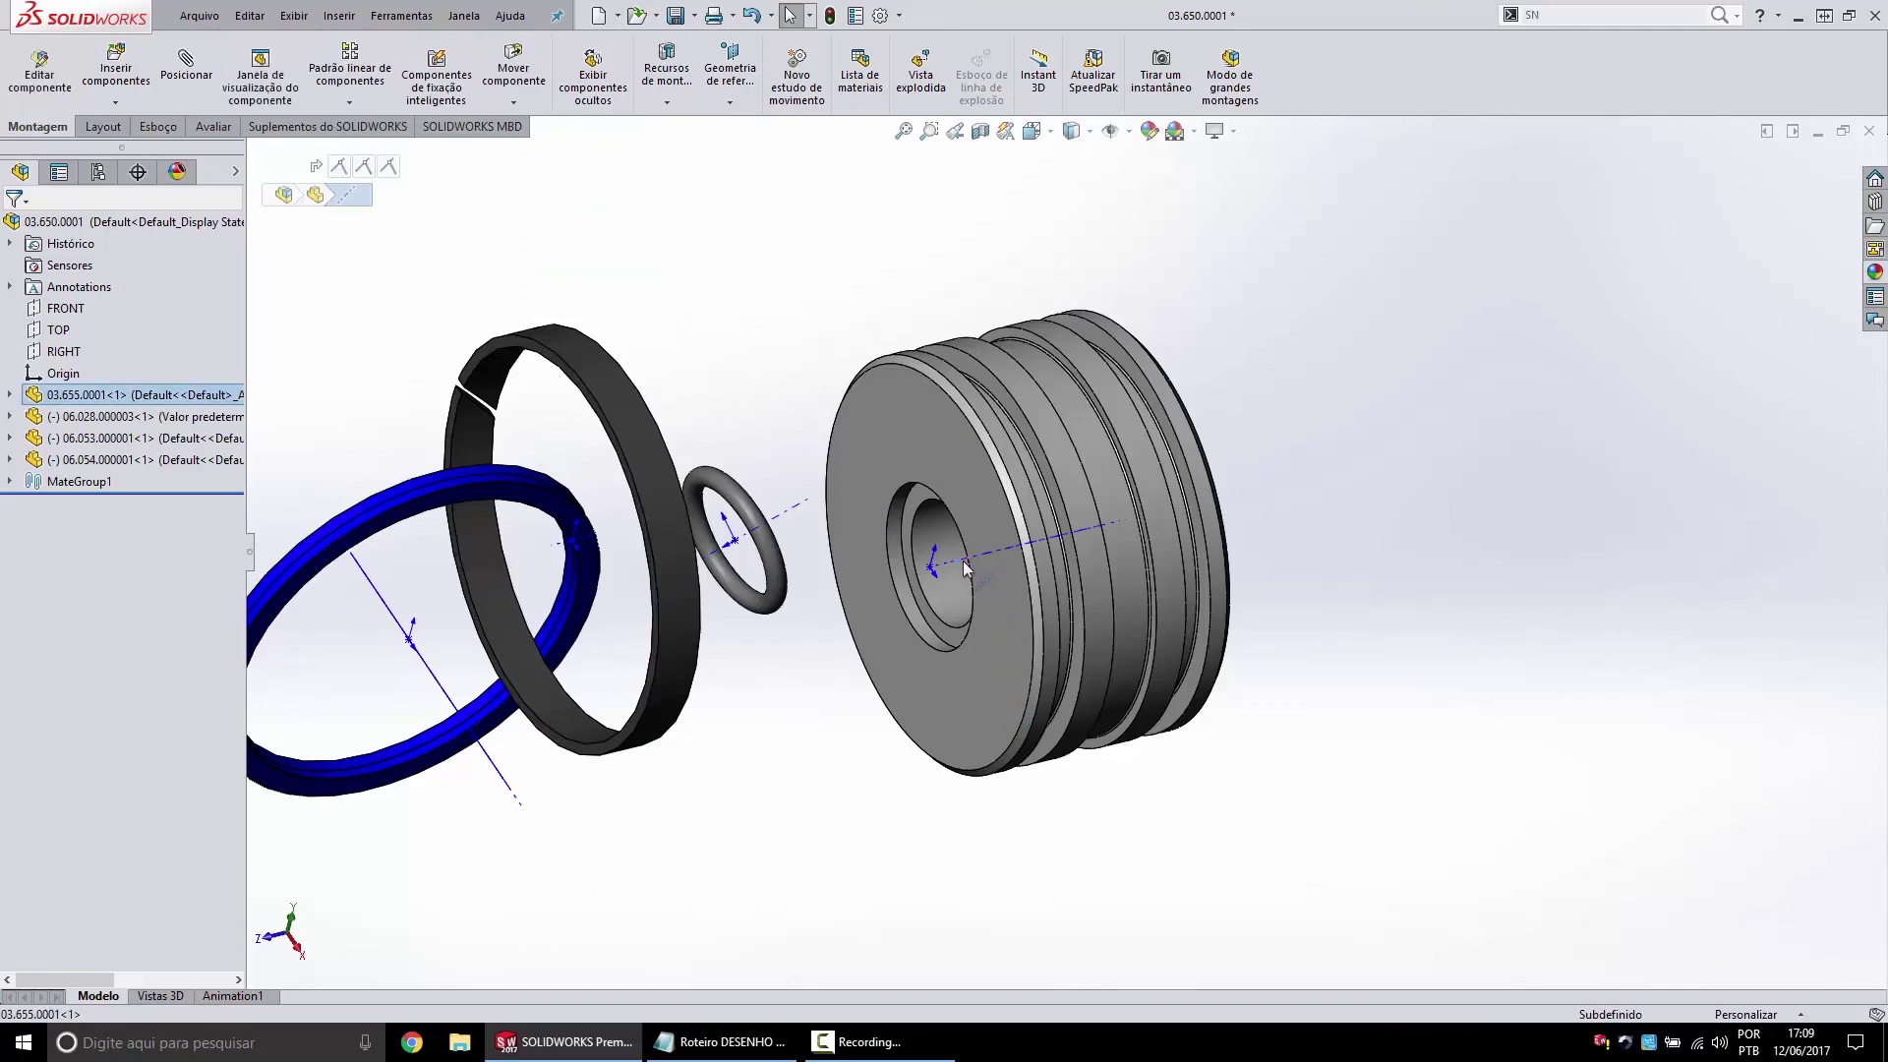
{"action": "left_click", "coordinate": [774, 526], "text": "ctrl"}
{"action": "left_click", "coordinate": [848, 491]}
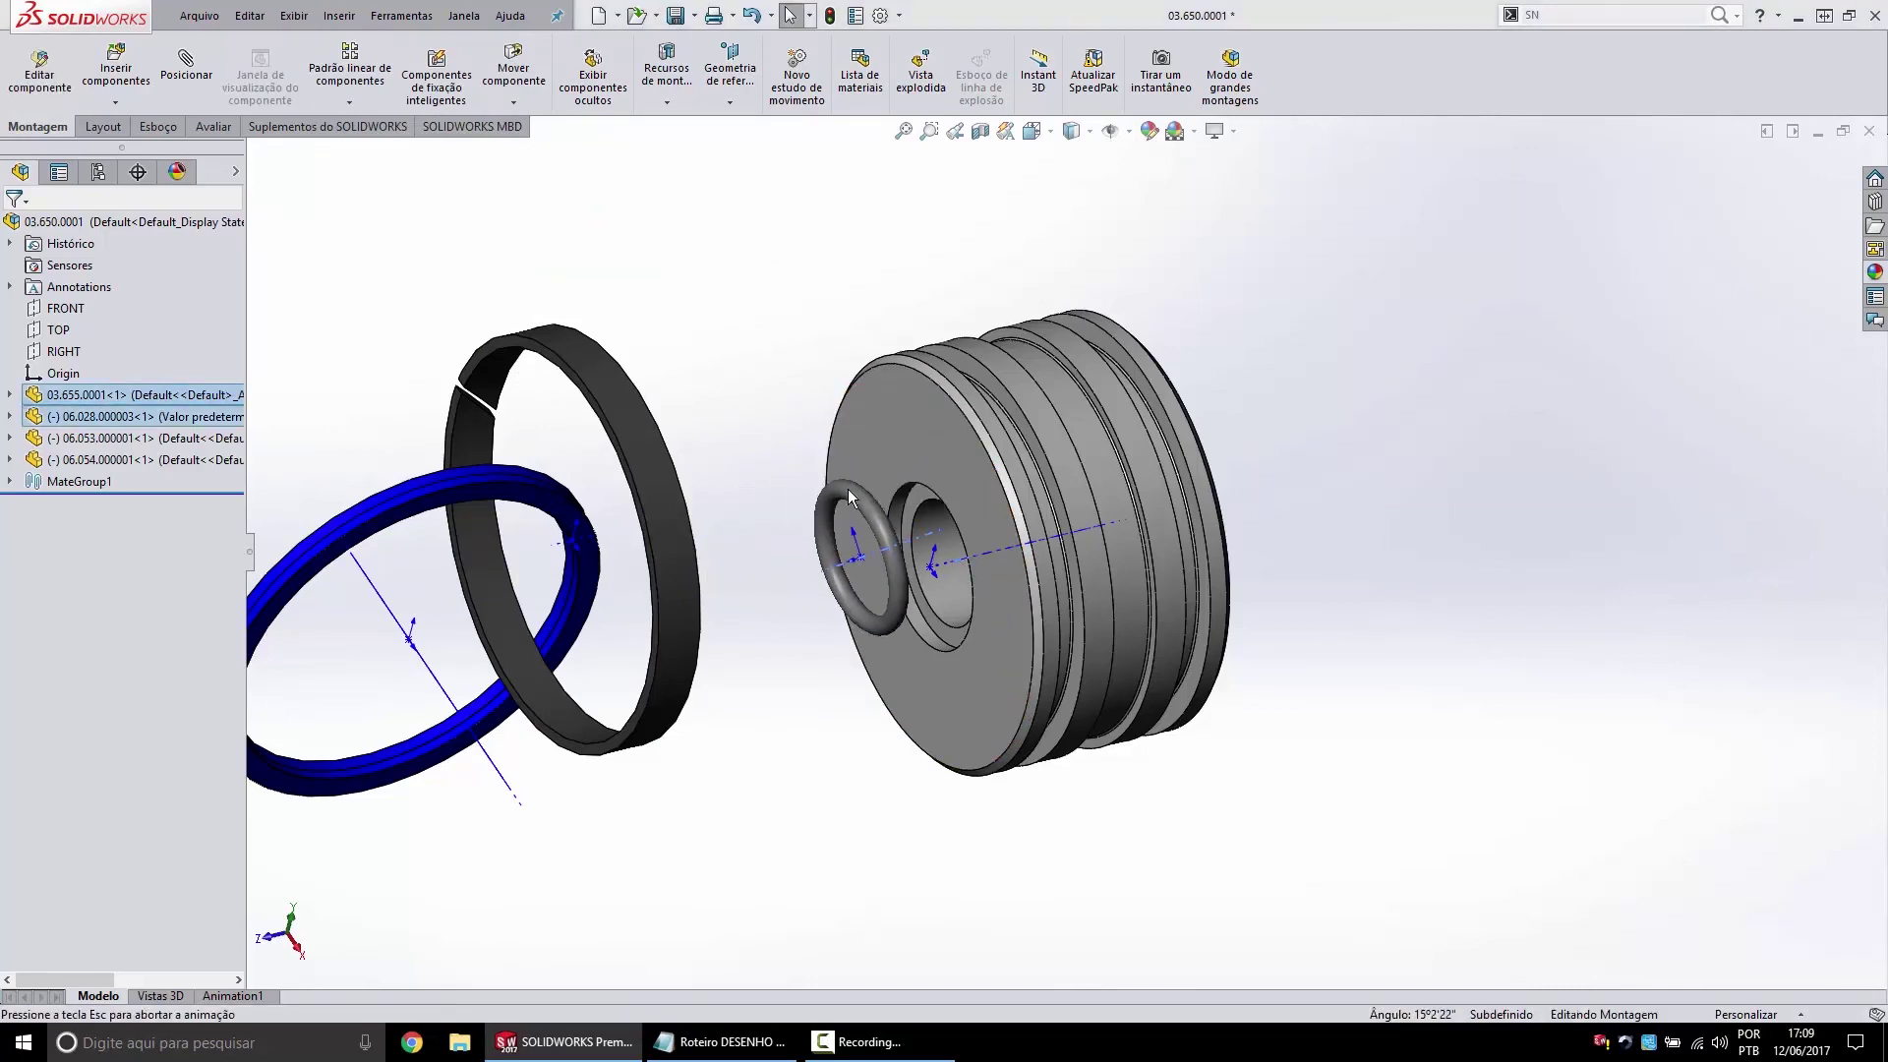
{"action": "scroll", "coordinate": [900, 497], "scroll_direction": "down", "scroll_amount": 2}
{"action": "scroll", "coordinate": [925, 491], "scroll_direction": "down", "scroll_amount": 2}
{"action": "left_click_drag", "start_coordinate": [924, 496], "coordinate": [860, 507]}
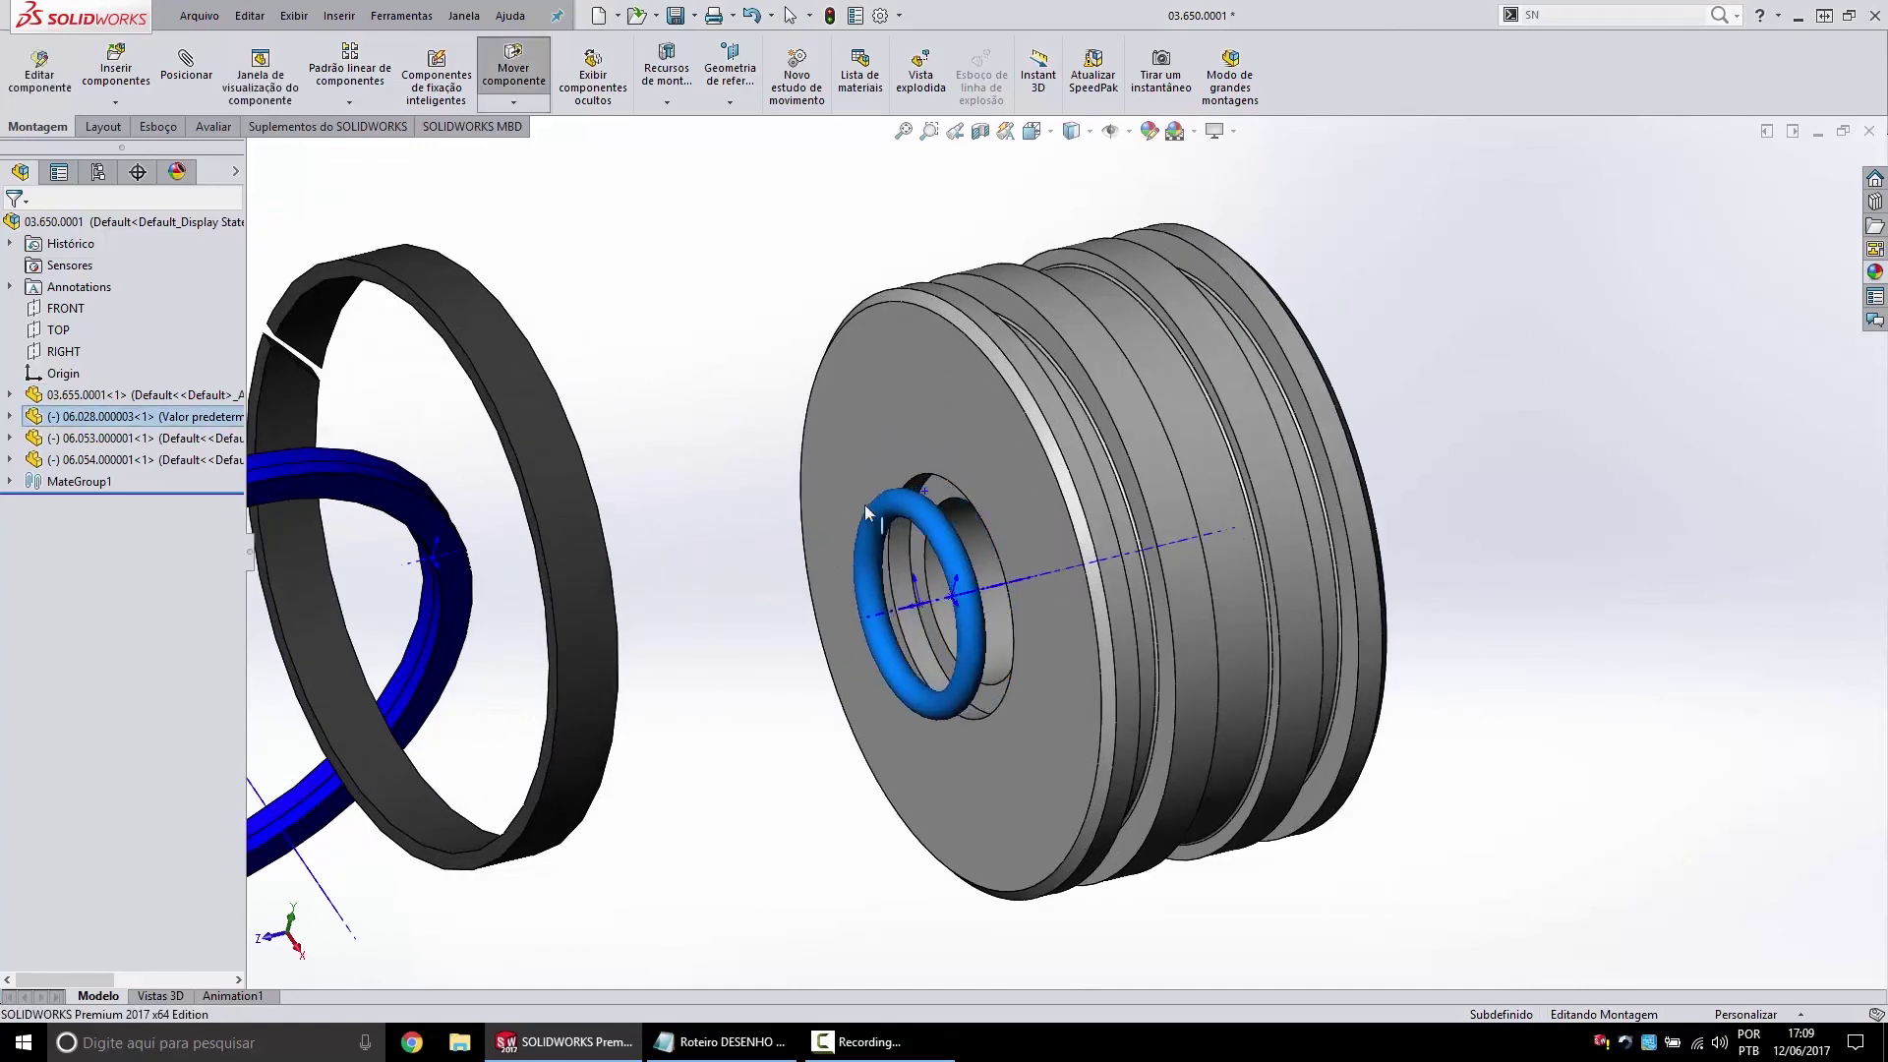
Seat the O-ring inside the piston bore and orbit to inspect the result.
{"action": "left_click", "coordinate": [933, 501]}
{"action": "middle_click_drag", "start_coordinate": [934, 501], "coordinate": [868, 516]}
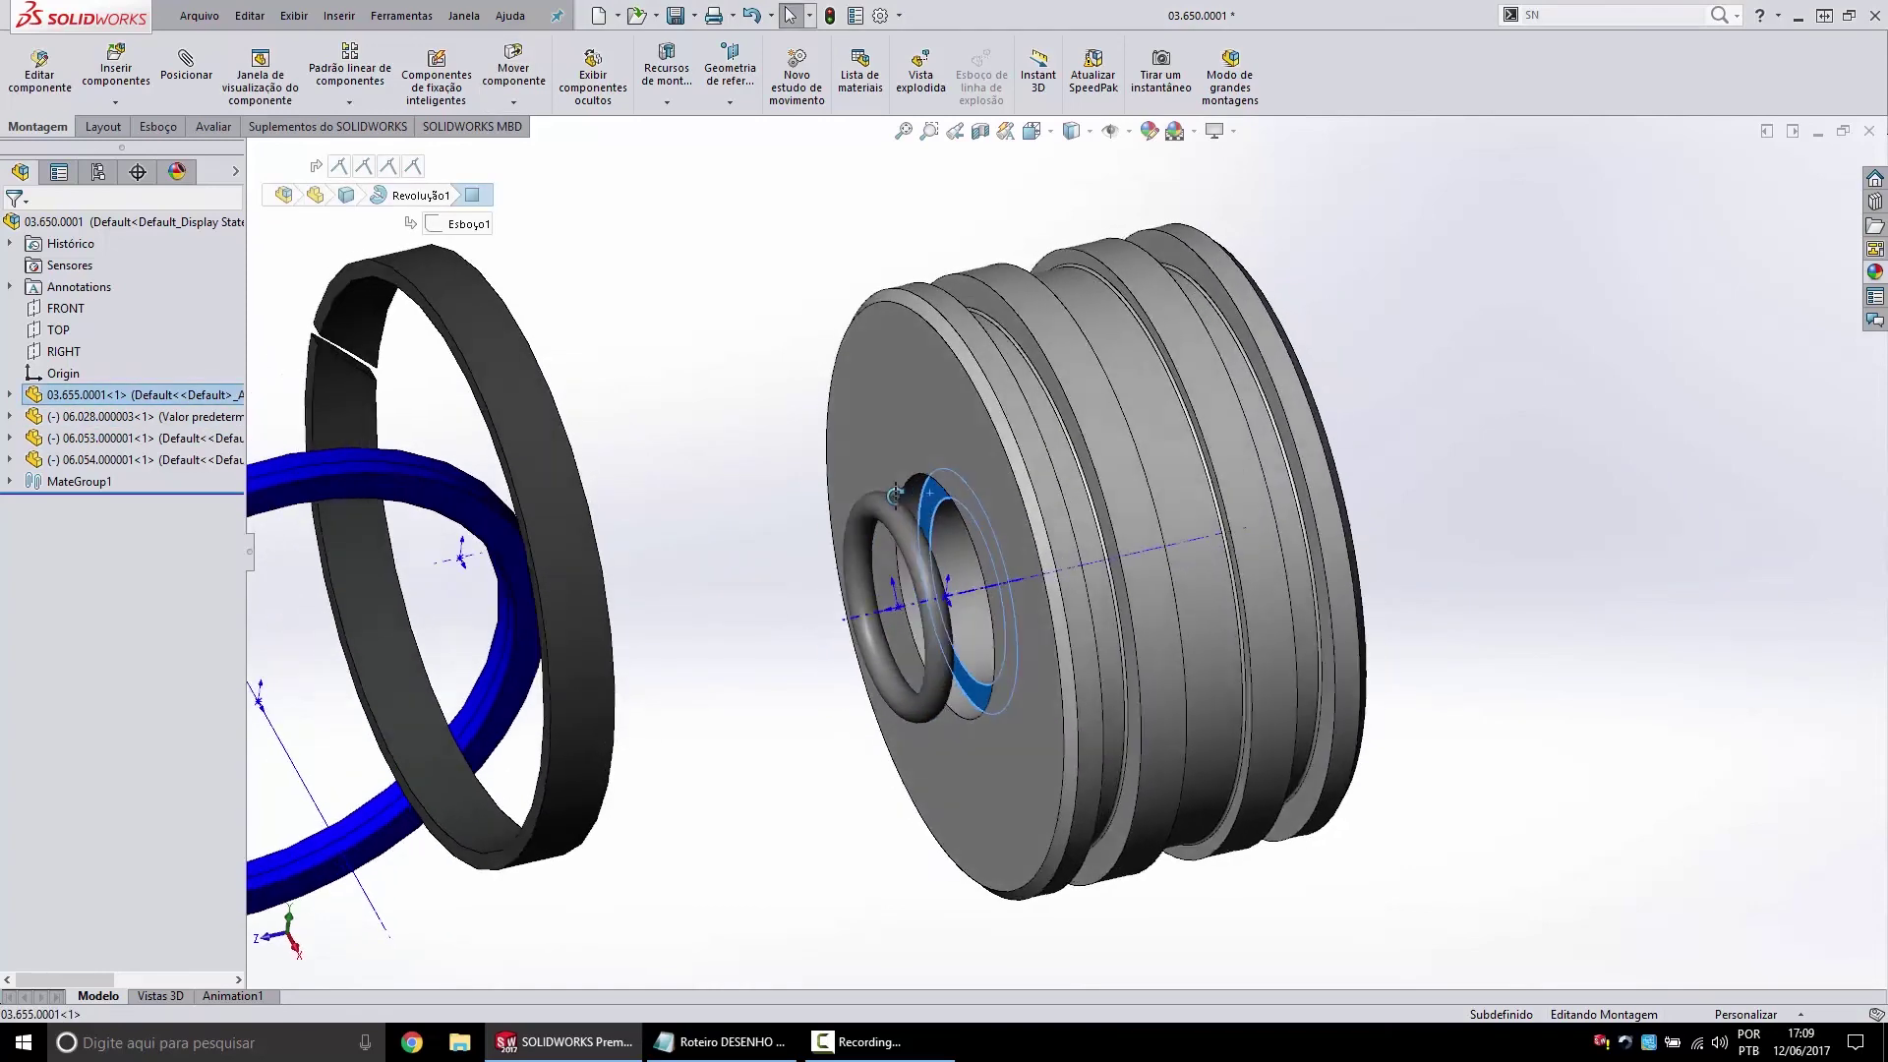
{"action": "left_click", "coordinate": [870, 517]}
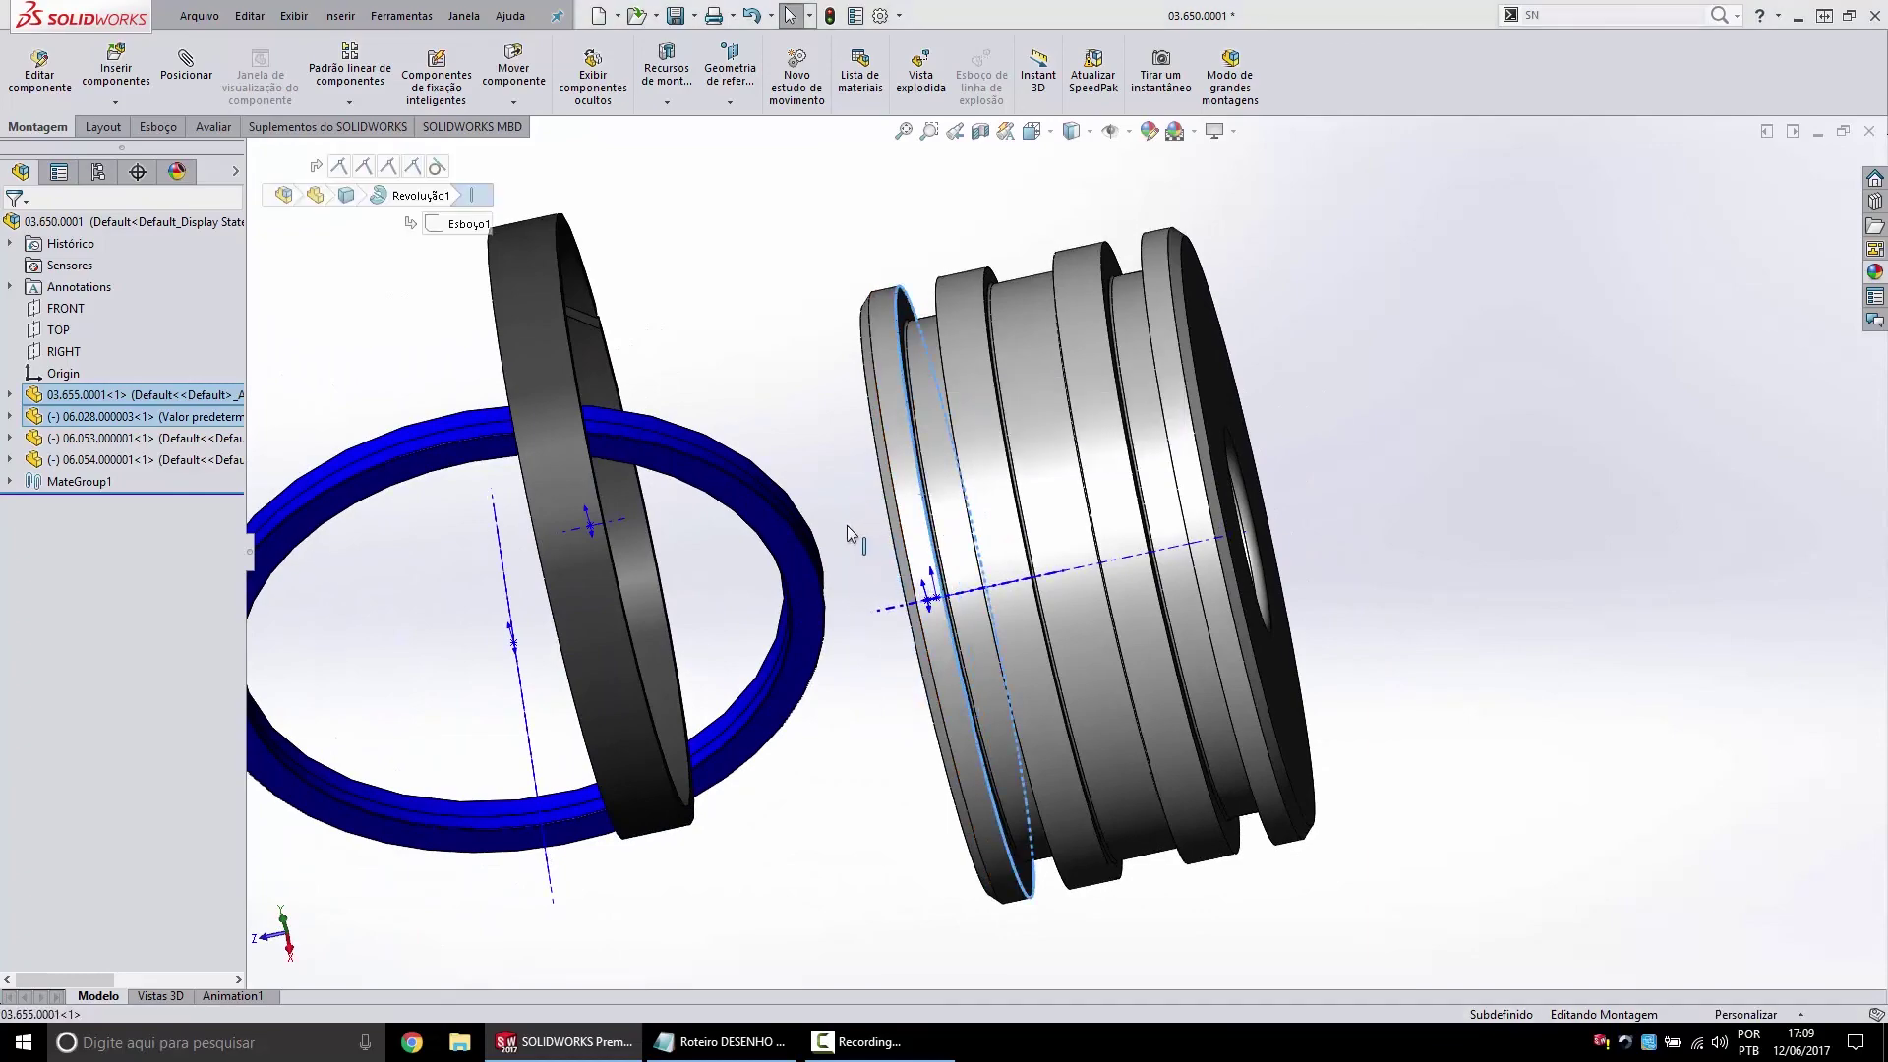
{"action": "left_click", "coordinate": [846, 525]}
{"action": "middle_click_drag", "start_coordinate": [878, 514], "coordinate": [1223, 454]}
{"action": "scroll", "coordinate": [1222, 448], "scroll_direction": "down", "scroll_amount": 3}
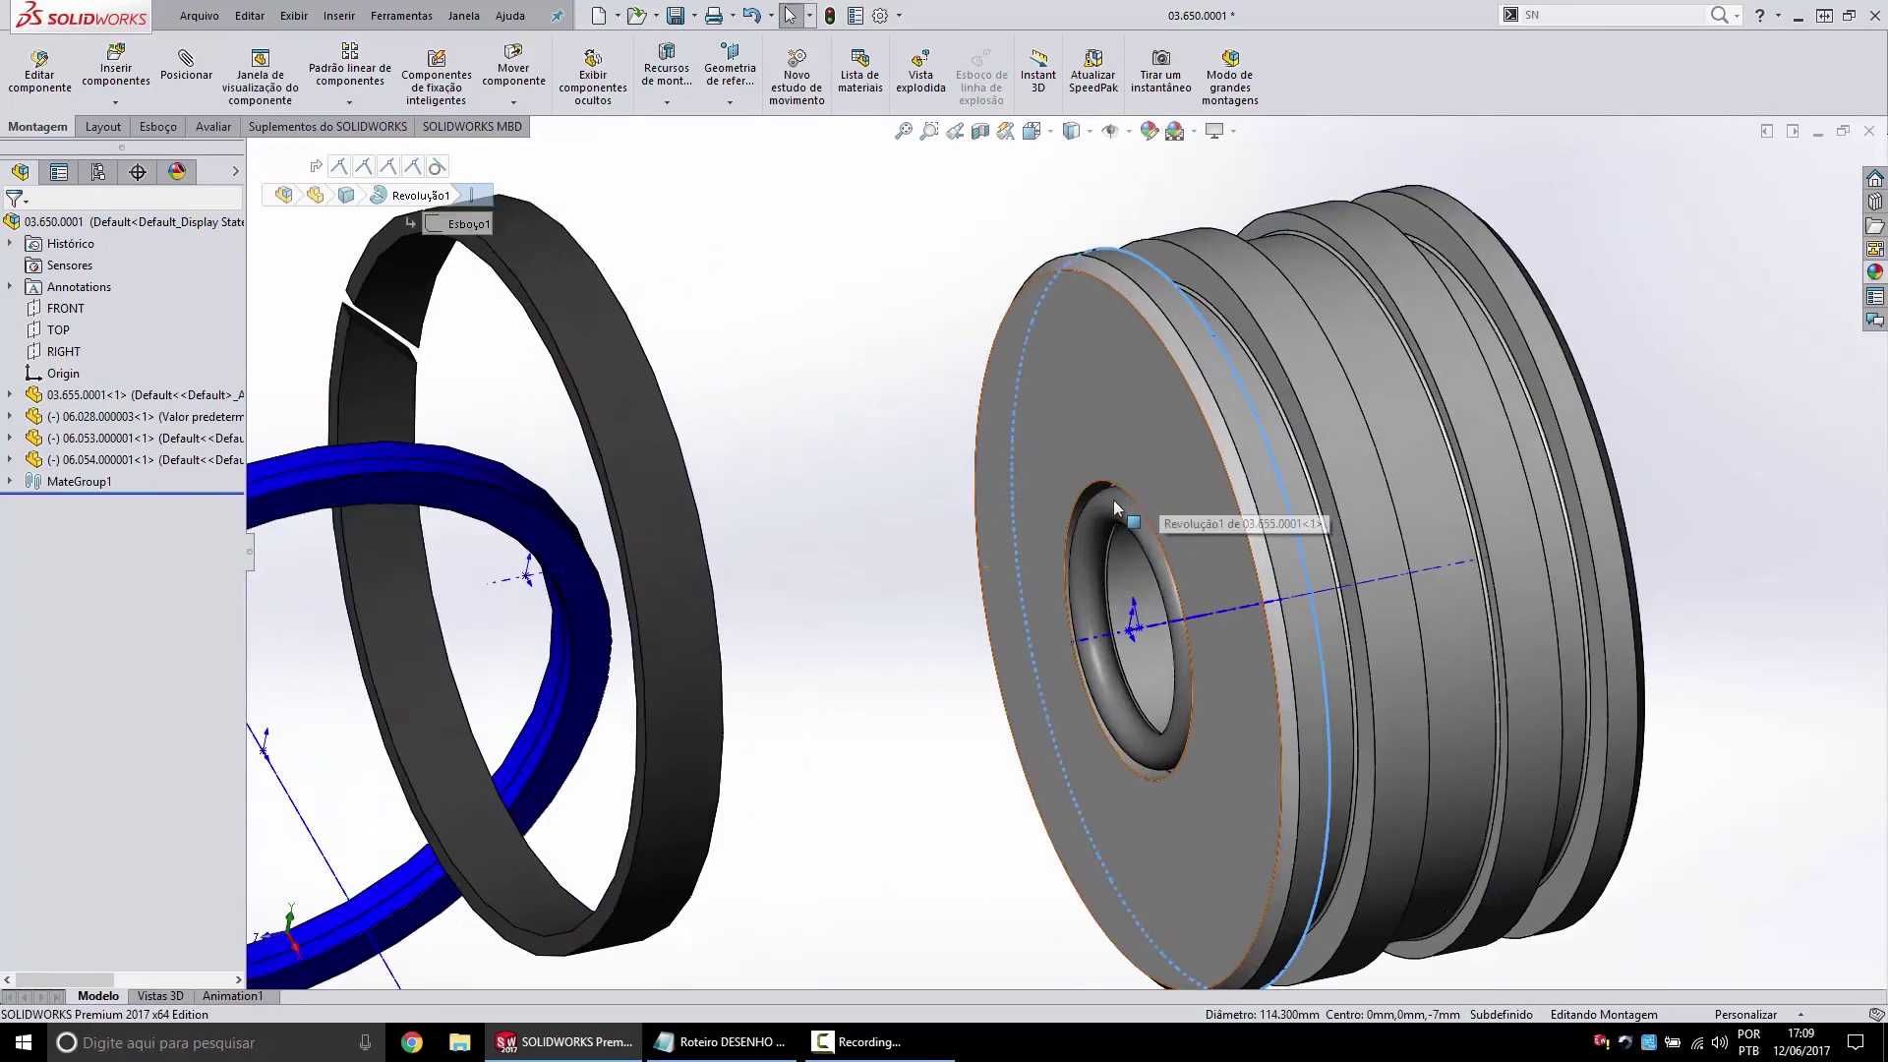
{"action": "scroll", "coordinate": [1118, 497], "scroll_direction": "down", "scroll_amount": 3}
{"action": "mouse_move", "coordinate": [1118, 497]}
{"action": "middle_mouse_down"}
{"action": "mouse_move", "coordinate": [1235, 409]}
{"action": "mouse_move", "coordinate": [1178, 292]}
{"action": "mouse_move", "coordinate": [1210, 424]}
{"action": "middle_mouse_up"}
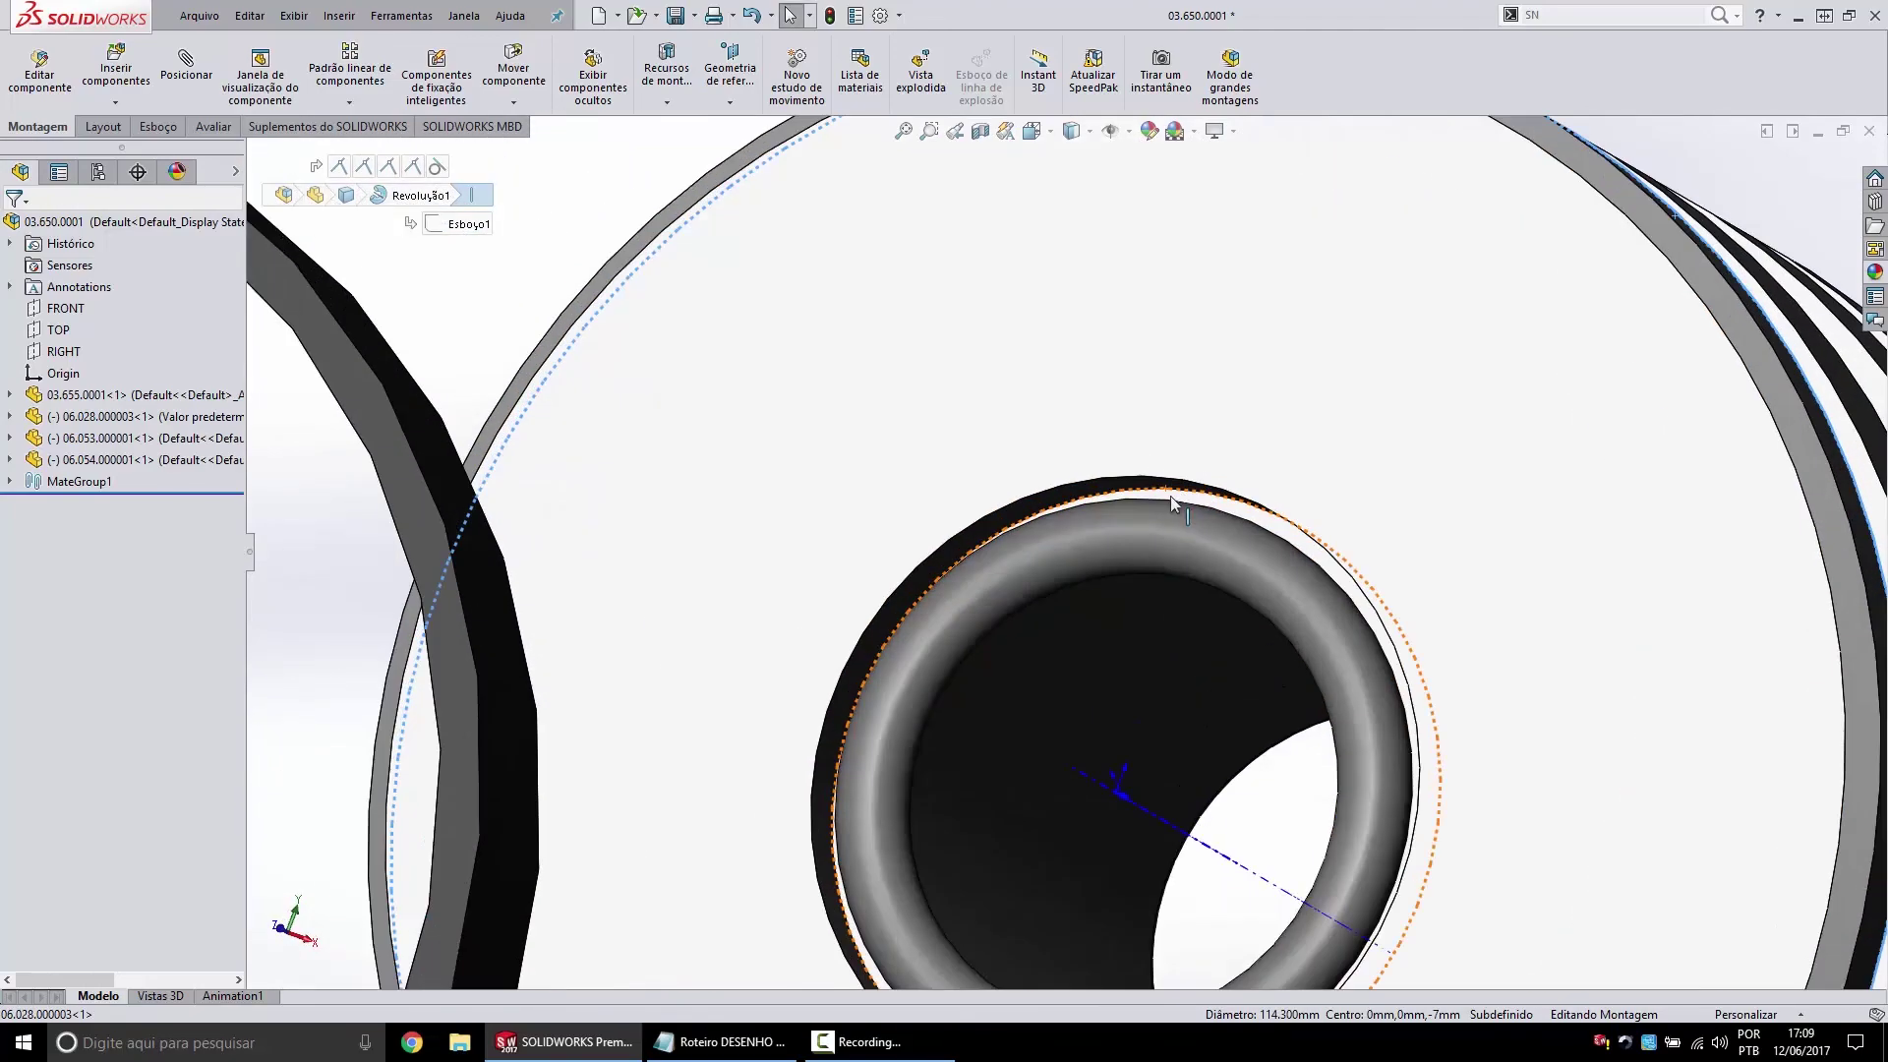
{"action": "scroll", "coordinate": [1160, 511], "scroll_direction": "up", "scroll_amount": 2}
{"action": "scroll", "coordinate": [1153, 535], "scroll_direction": "up", "scroll_amount": 3}
{"action": "mouse_move", "coordinate": [1153, 535]}
{"action": "middle_mouse_down"}
{"action": "mouse_move", "coordinate": [1088, 604]}
{"action": "mouse_move", "coordinate": [1166, 485]}
{"action": "middle_mouse_up"}
{"action": "scroll", "coordinate": [1088, 604], "scroll_direction": "up", "scroll_amount": 3}
{"action": "mouse_move", "coordinate": [963, 547]}
{"action": "middle_mouse_down"}
{"action": "mouse_move", "coordinate": [851, 560]}
{"action": "mouse_move", "coordinate": [1219, 470]}
{"action": "mouse_move", "coordinate": [1231, 525]}
{"action": "middle_mouse_up"}
Make the guide ring concentric with the piston groove face.
{"action": "left_click", "coordinate": [1231, 525]}
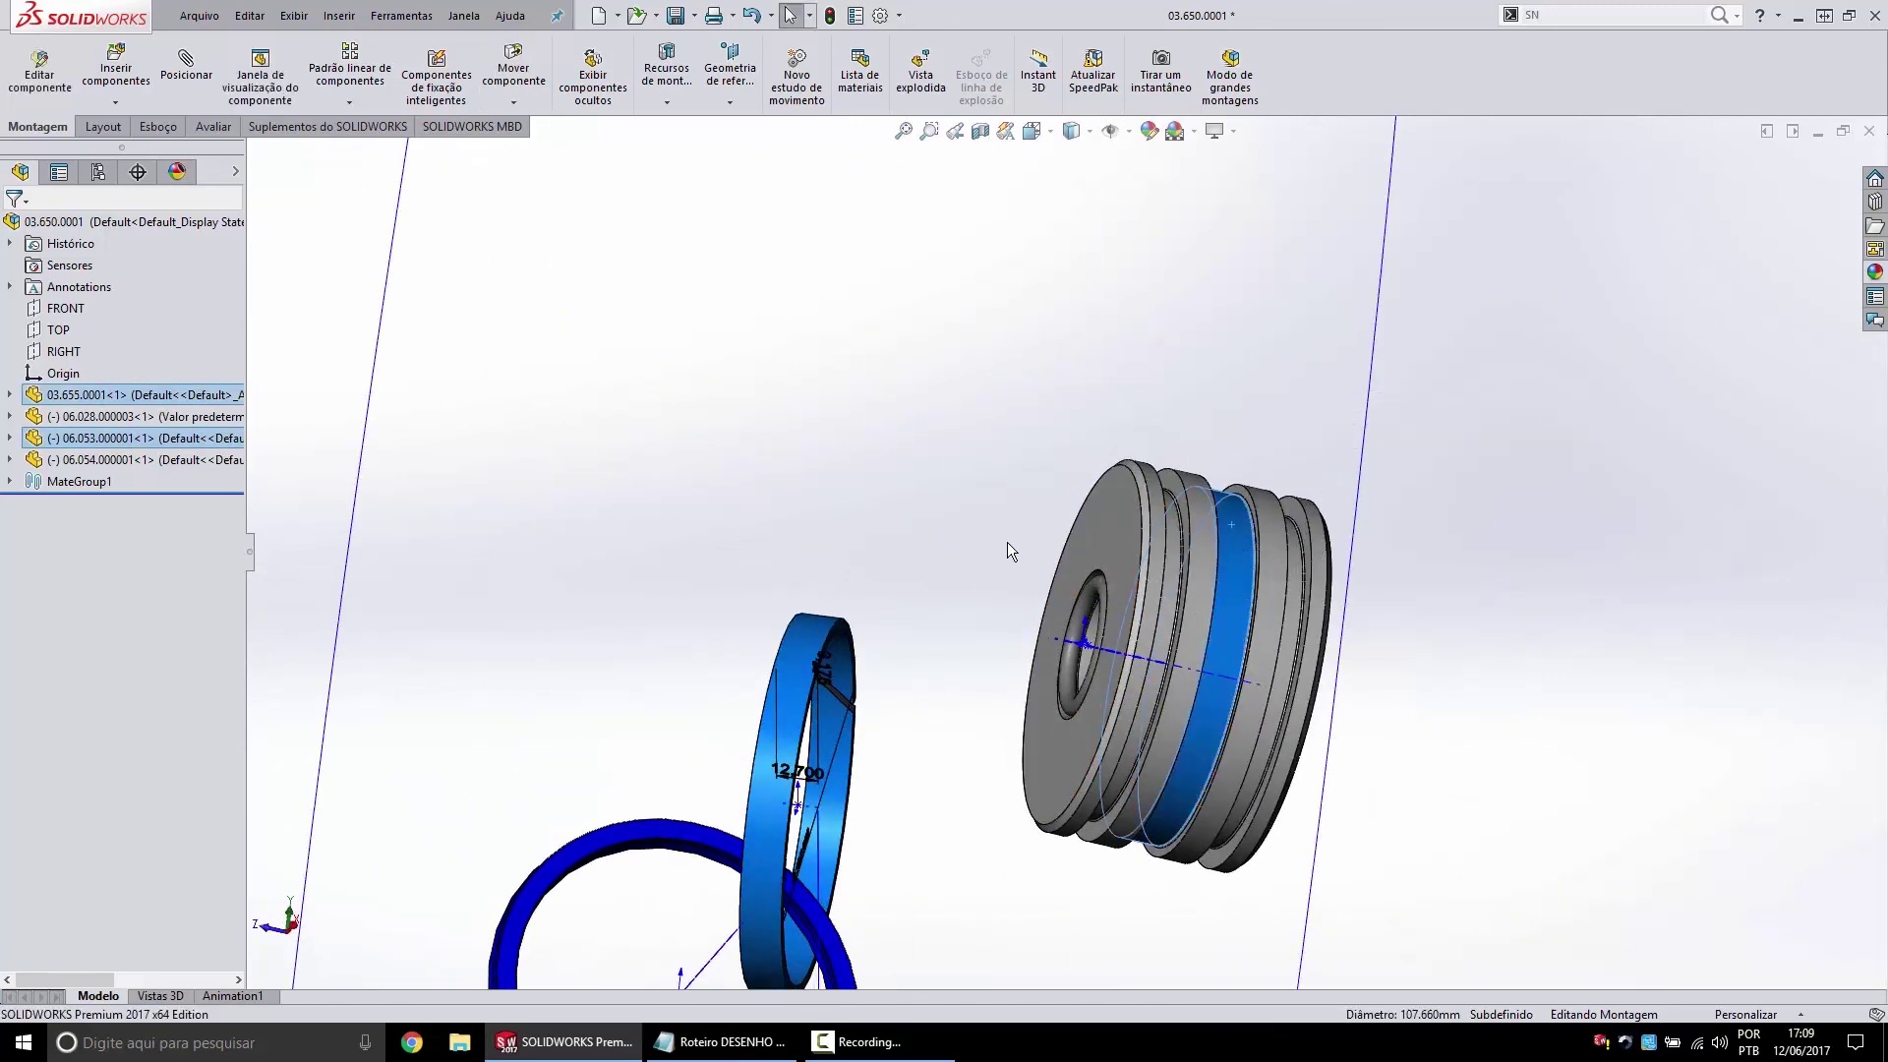
{"action": "left_click", "coordinate": [801, 637]}
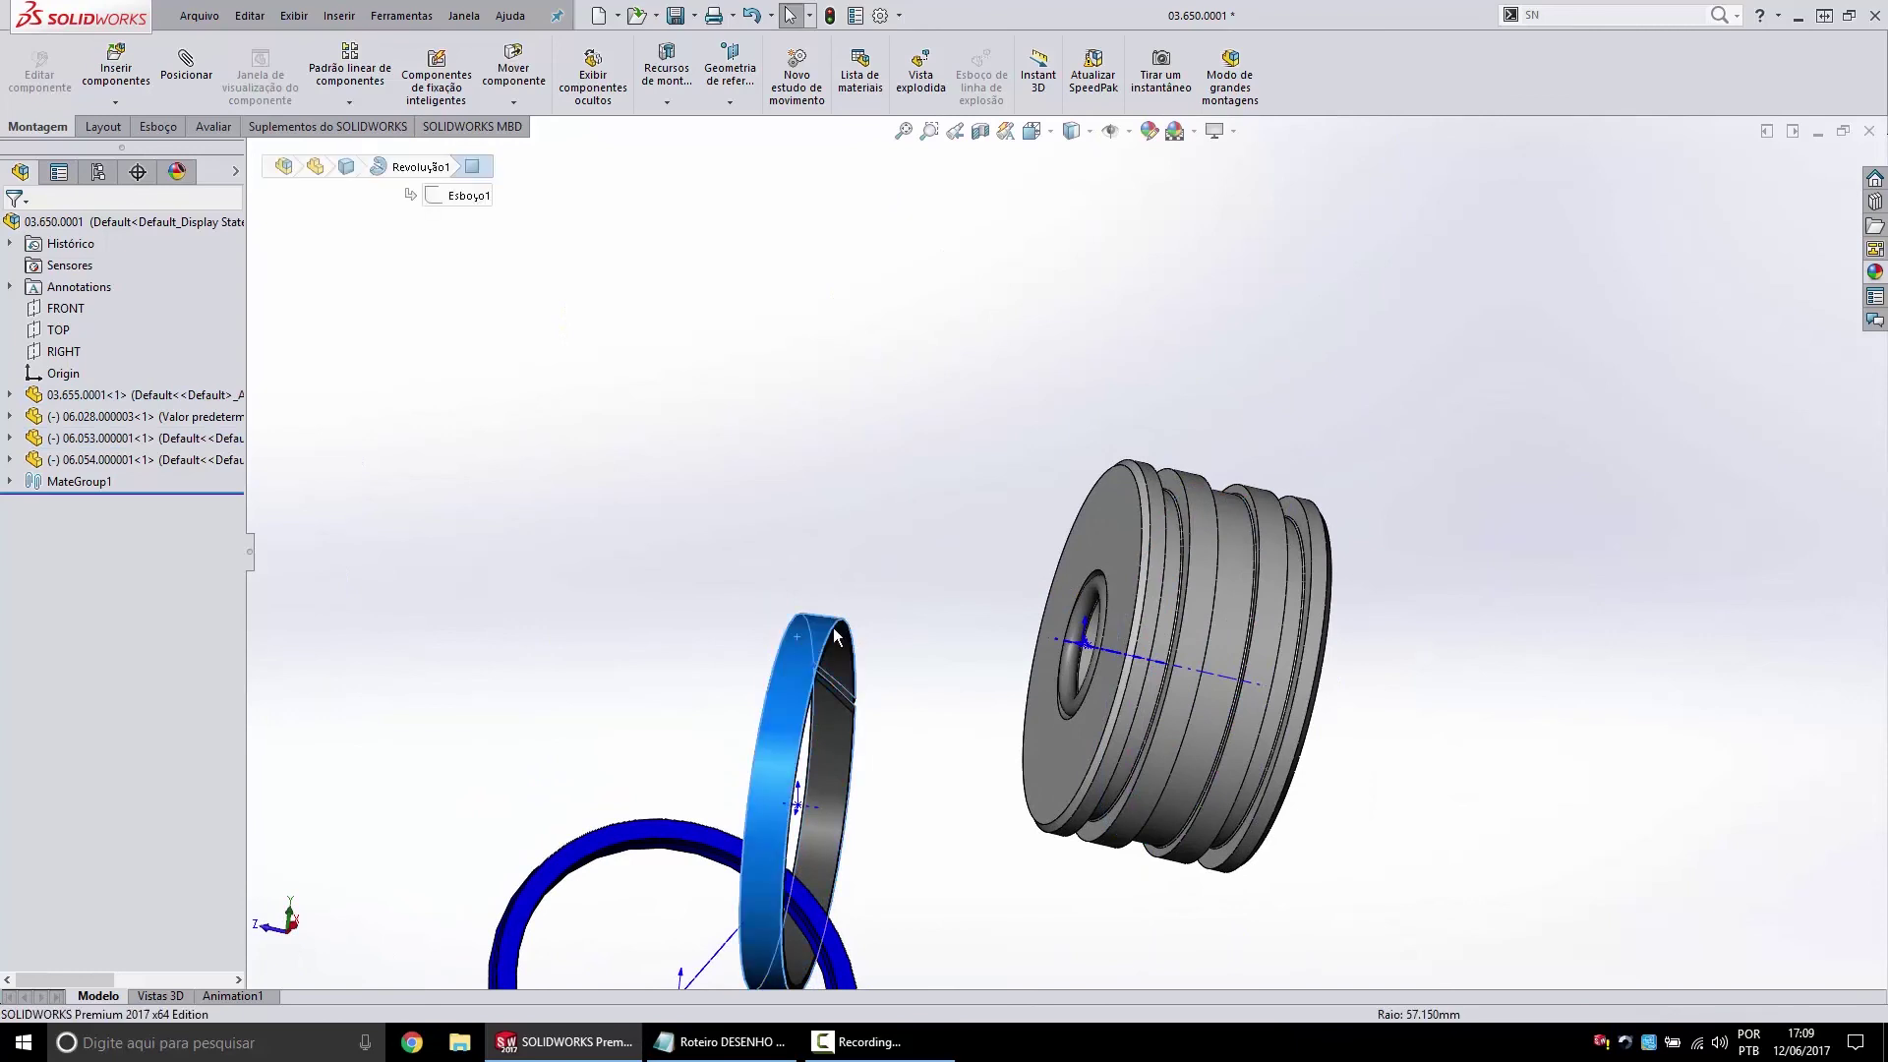
{"action": "left_click", "coordinate": [1241, 514], "text": "ctrl"}
{"action": "left_click", "coordinate": [1370, 492]}
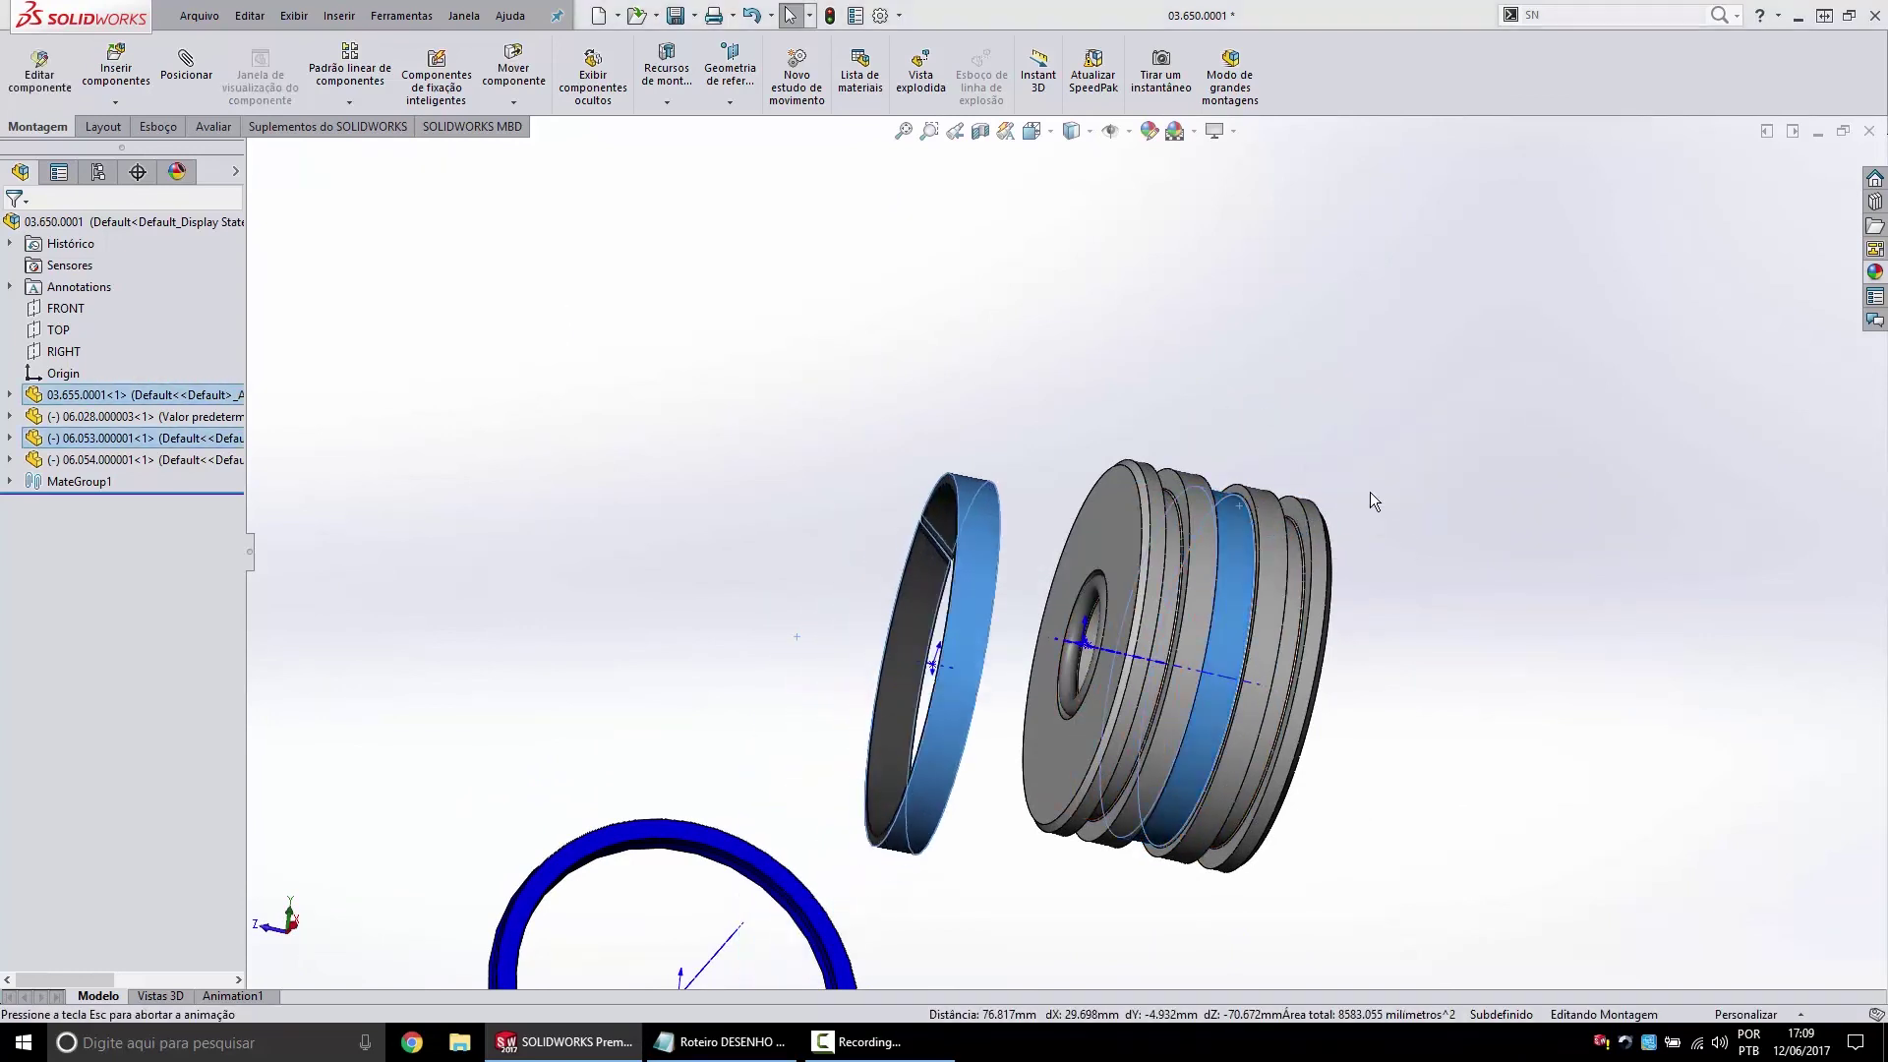
{"action": "scroll", "coordinate": [1135, 490], "scroll_direction": "down", "scroll_amount": 5}
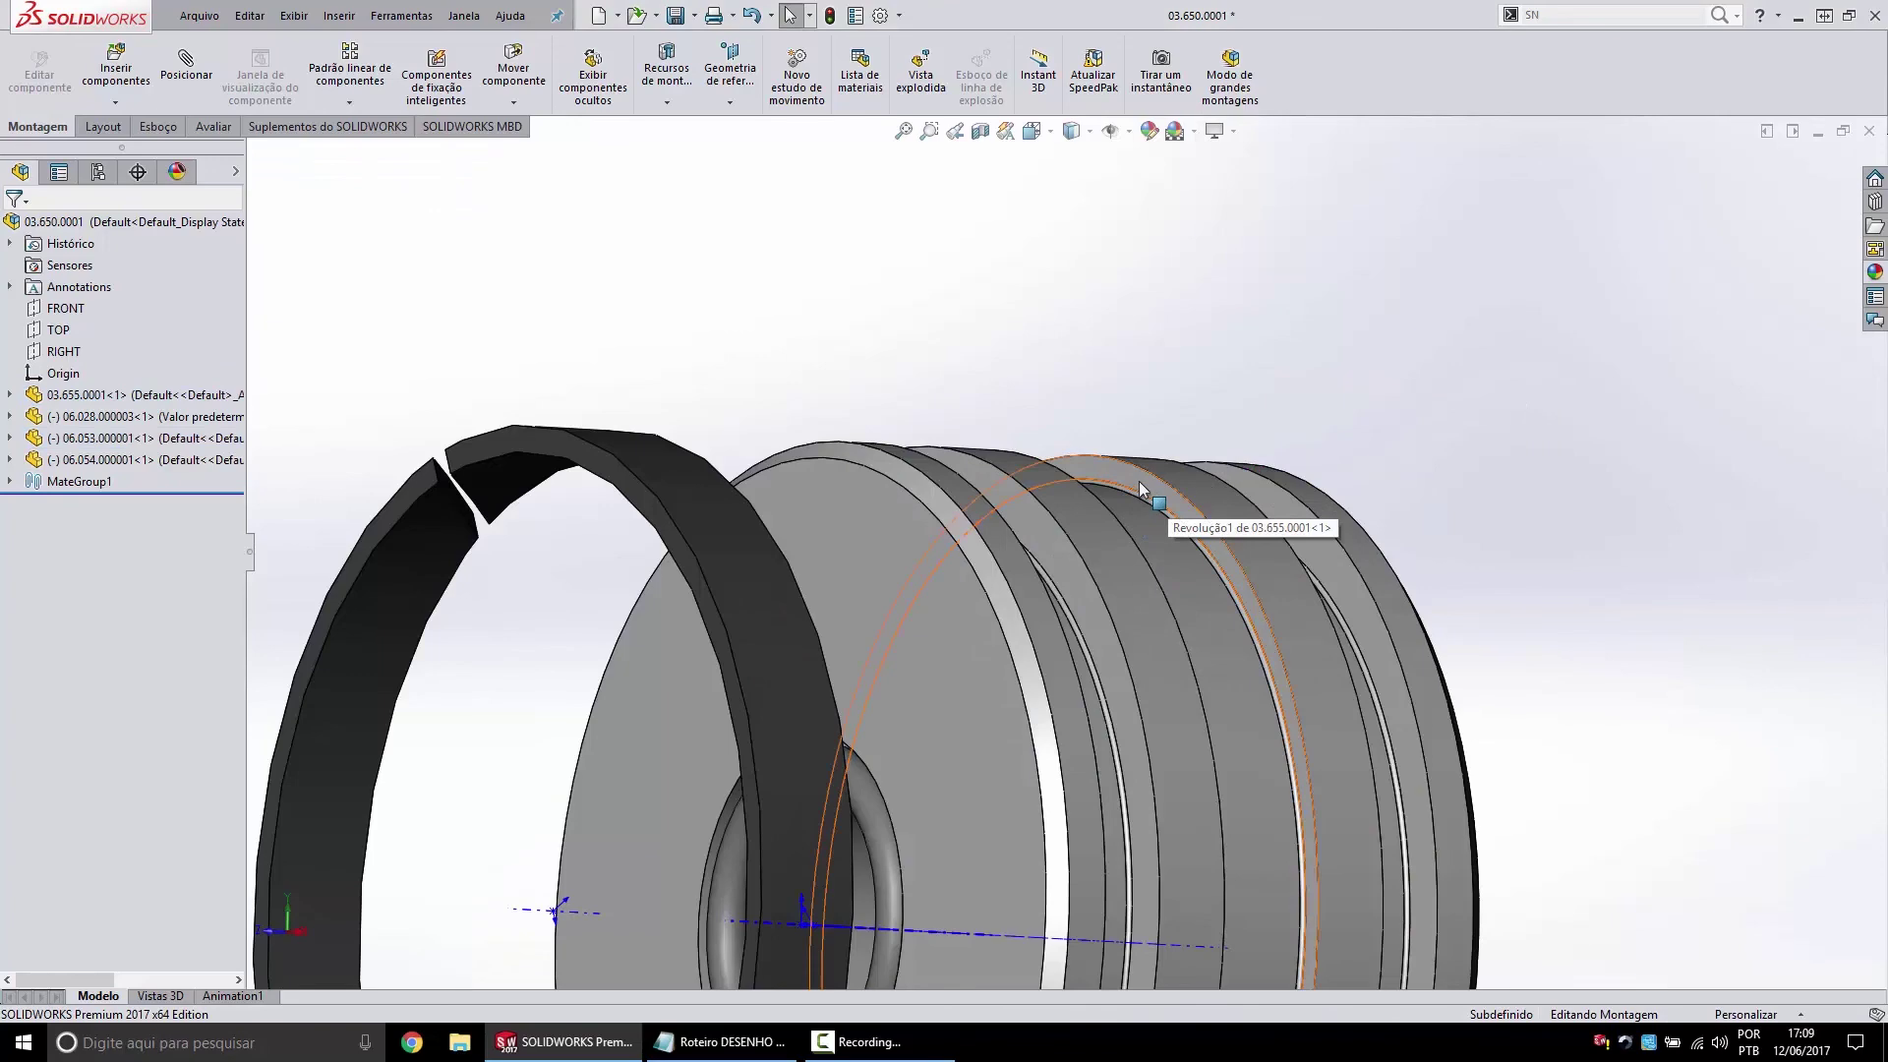
Begin a width mate by selecting the guide ring's side faces and groove walls.
{"action": "left_click", "coordinate": [1141, 489]}
{"action": "left_click_drag", "start_coordinate": [1140, 488], "coordinate": [1070, 497]}
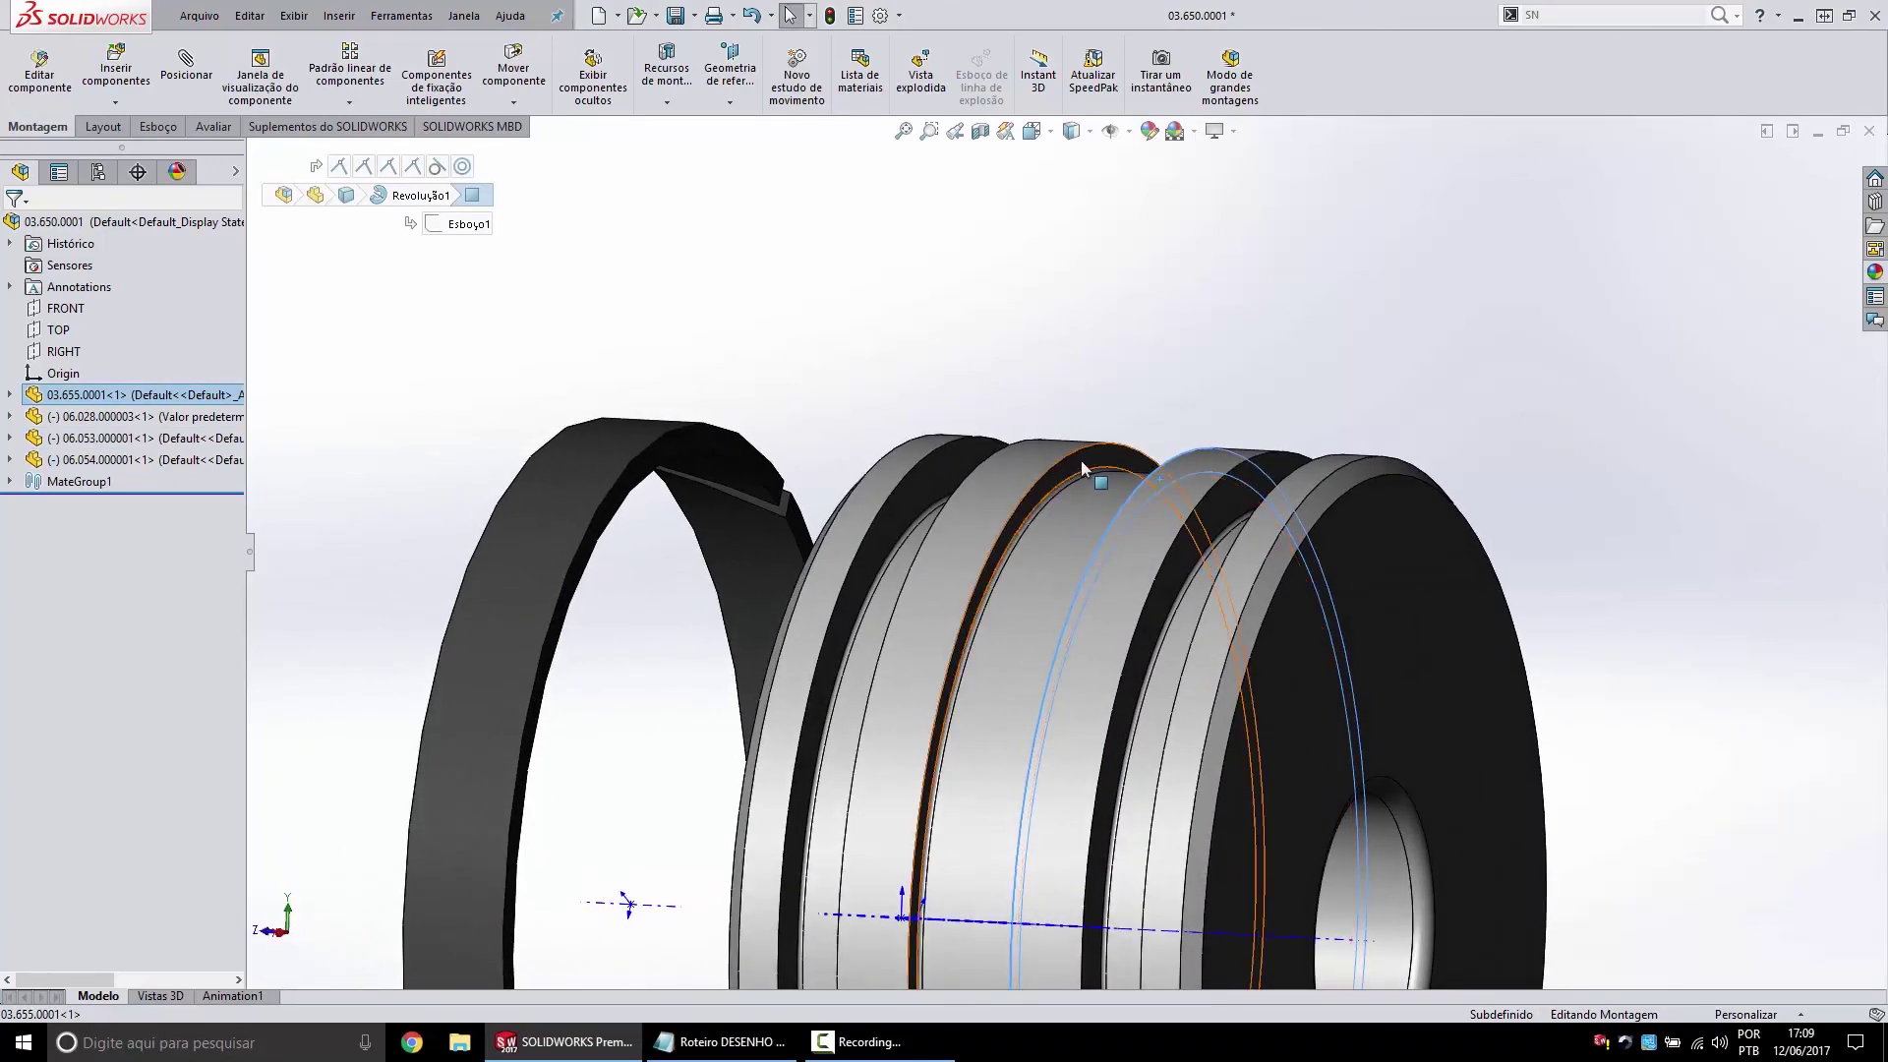
{"action": "key", "text": "g"}
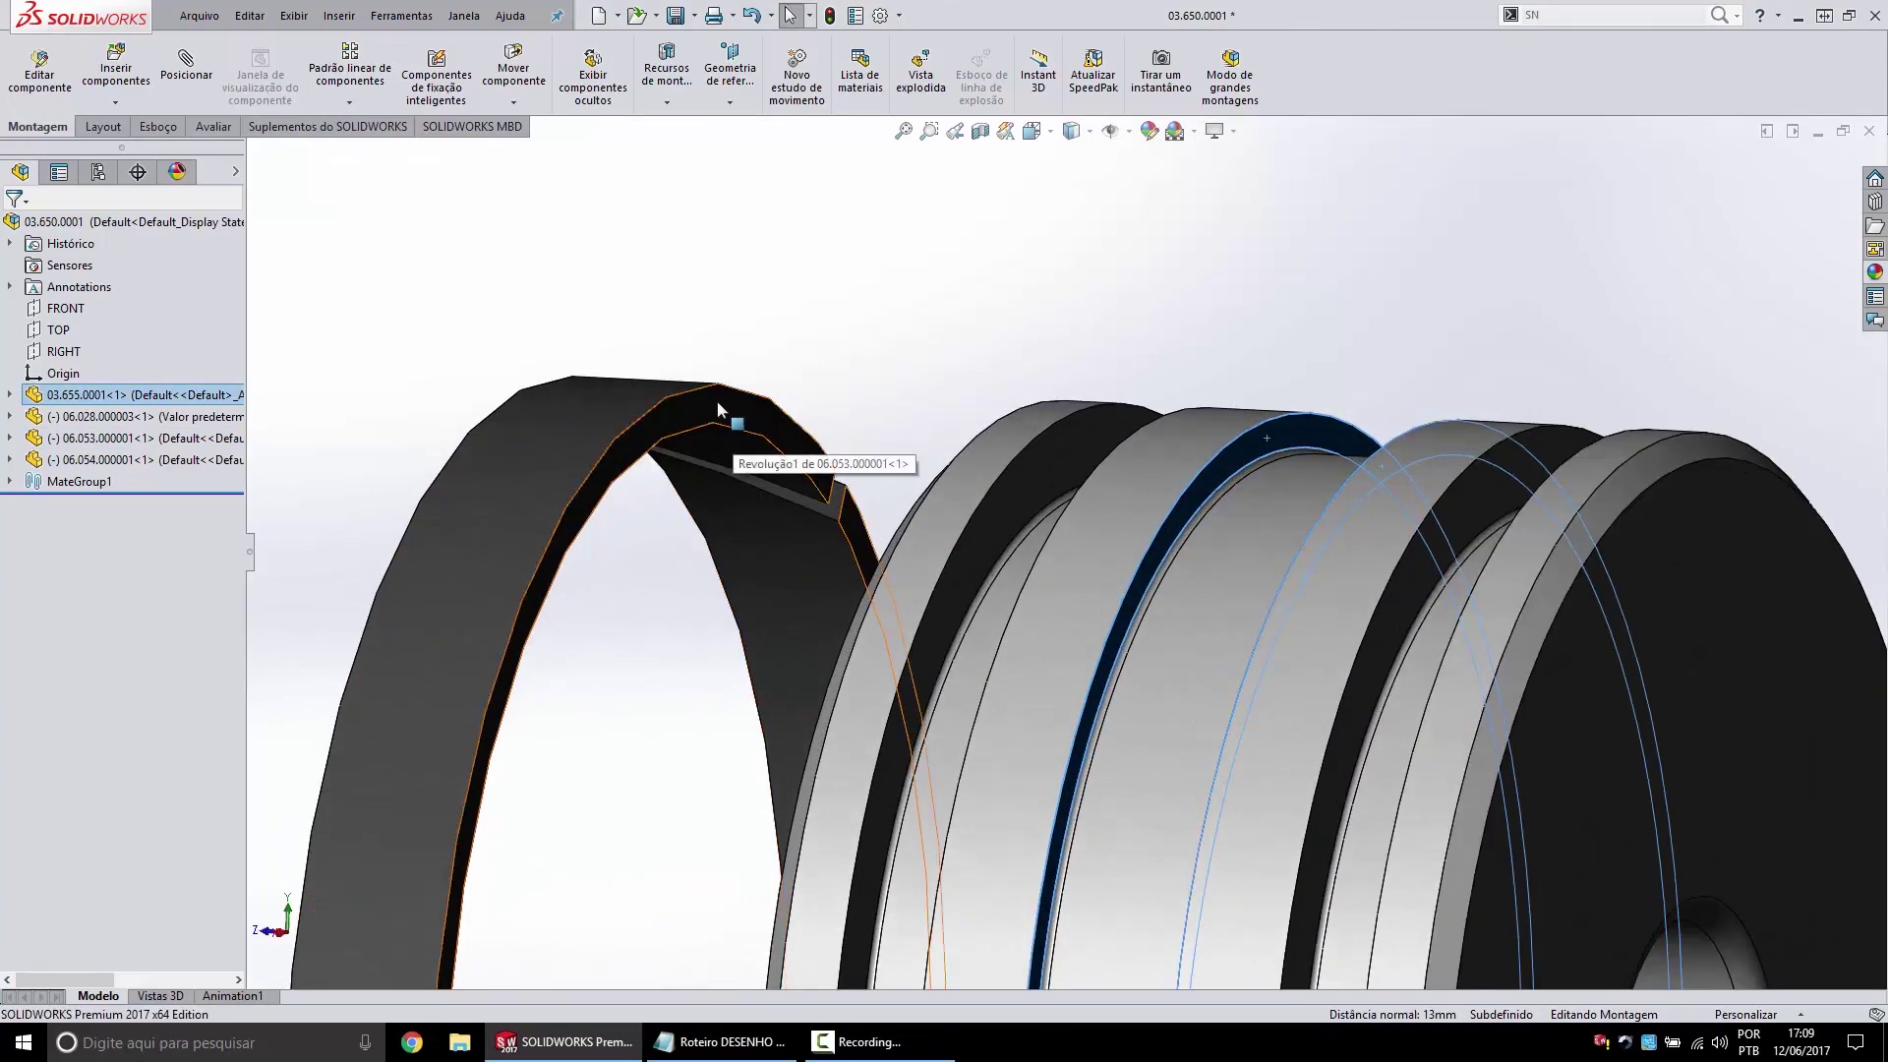
{"action": "left_click", "coordinate": [723, 403]}
{"action": "mouse_move", "coordinate": [730, 528]}
{"action": "middle_mouse_down"}
{"action": "mouse_move", "coordinate": [810, 539]}
{"action": "mouse_move", "coordinate": [610, 462]}
{"action": "middle_mouse_up"}
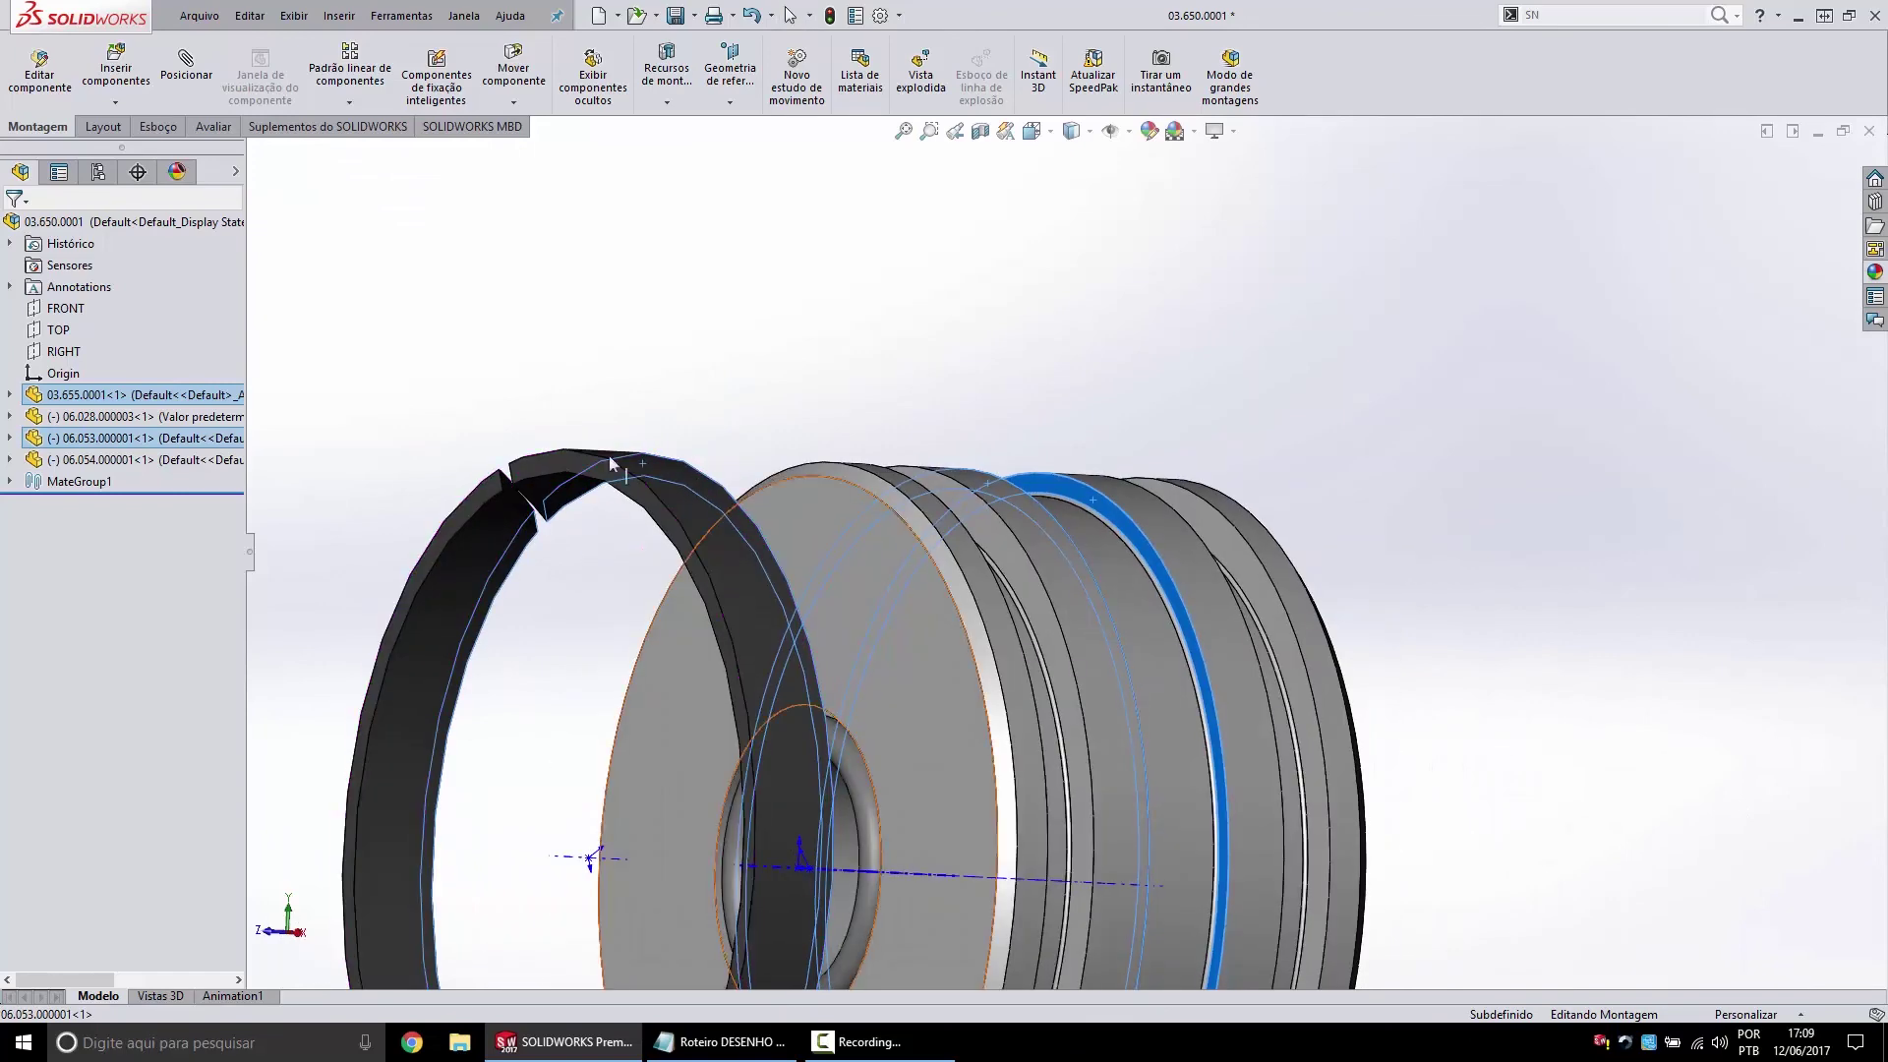
{"action": "left_click", "coordinate": [558, 463]}
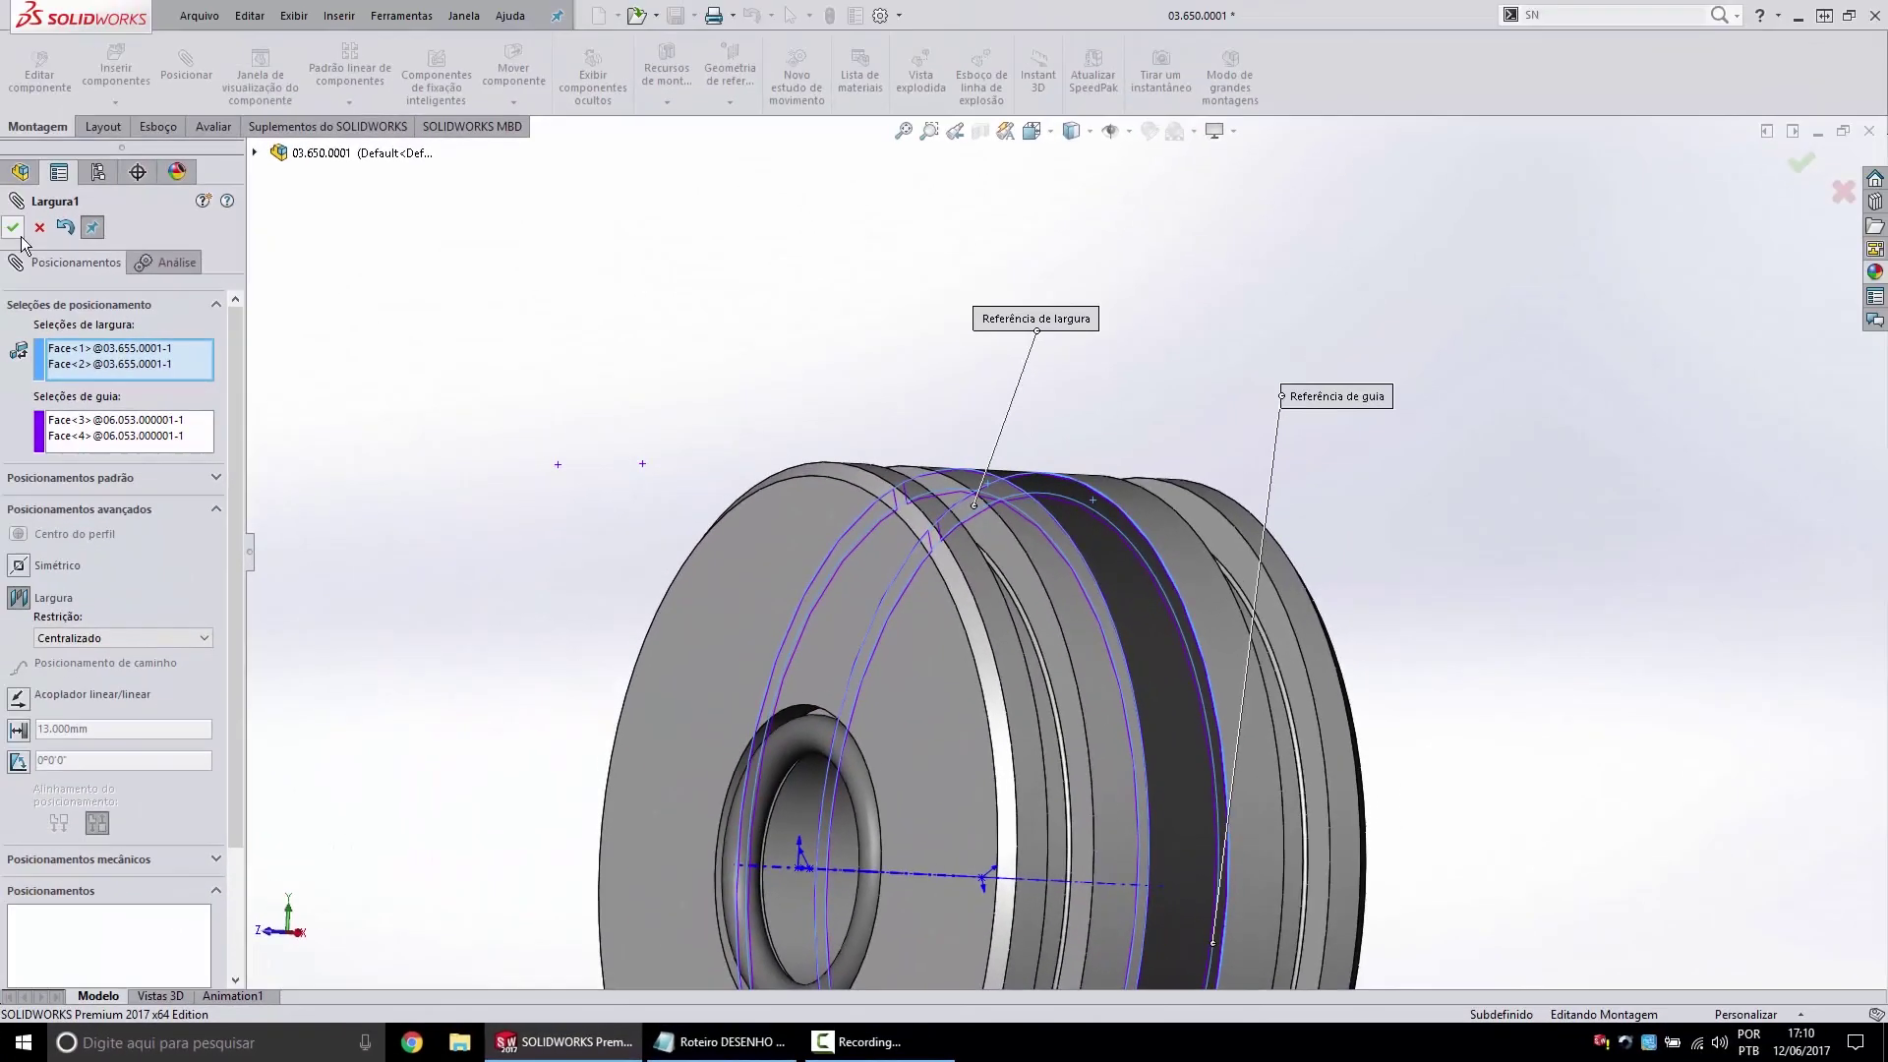
Add the width mate centring the guide ring in the middle groove and orbit to check.
{"action": "left_click", "coordinate": [800, 363]}
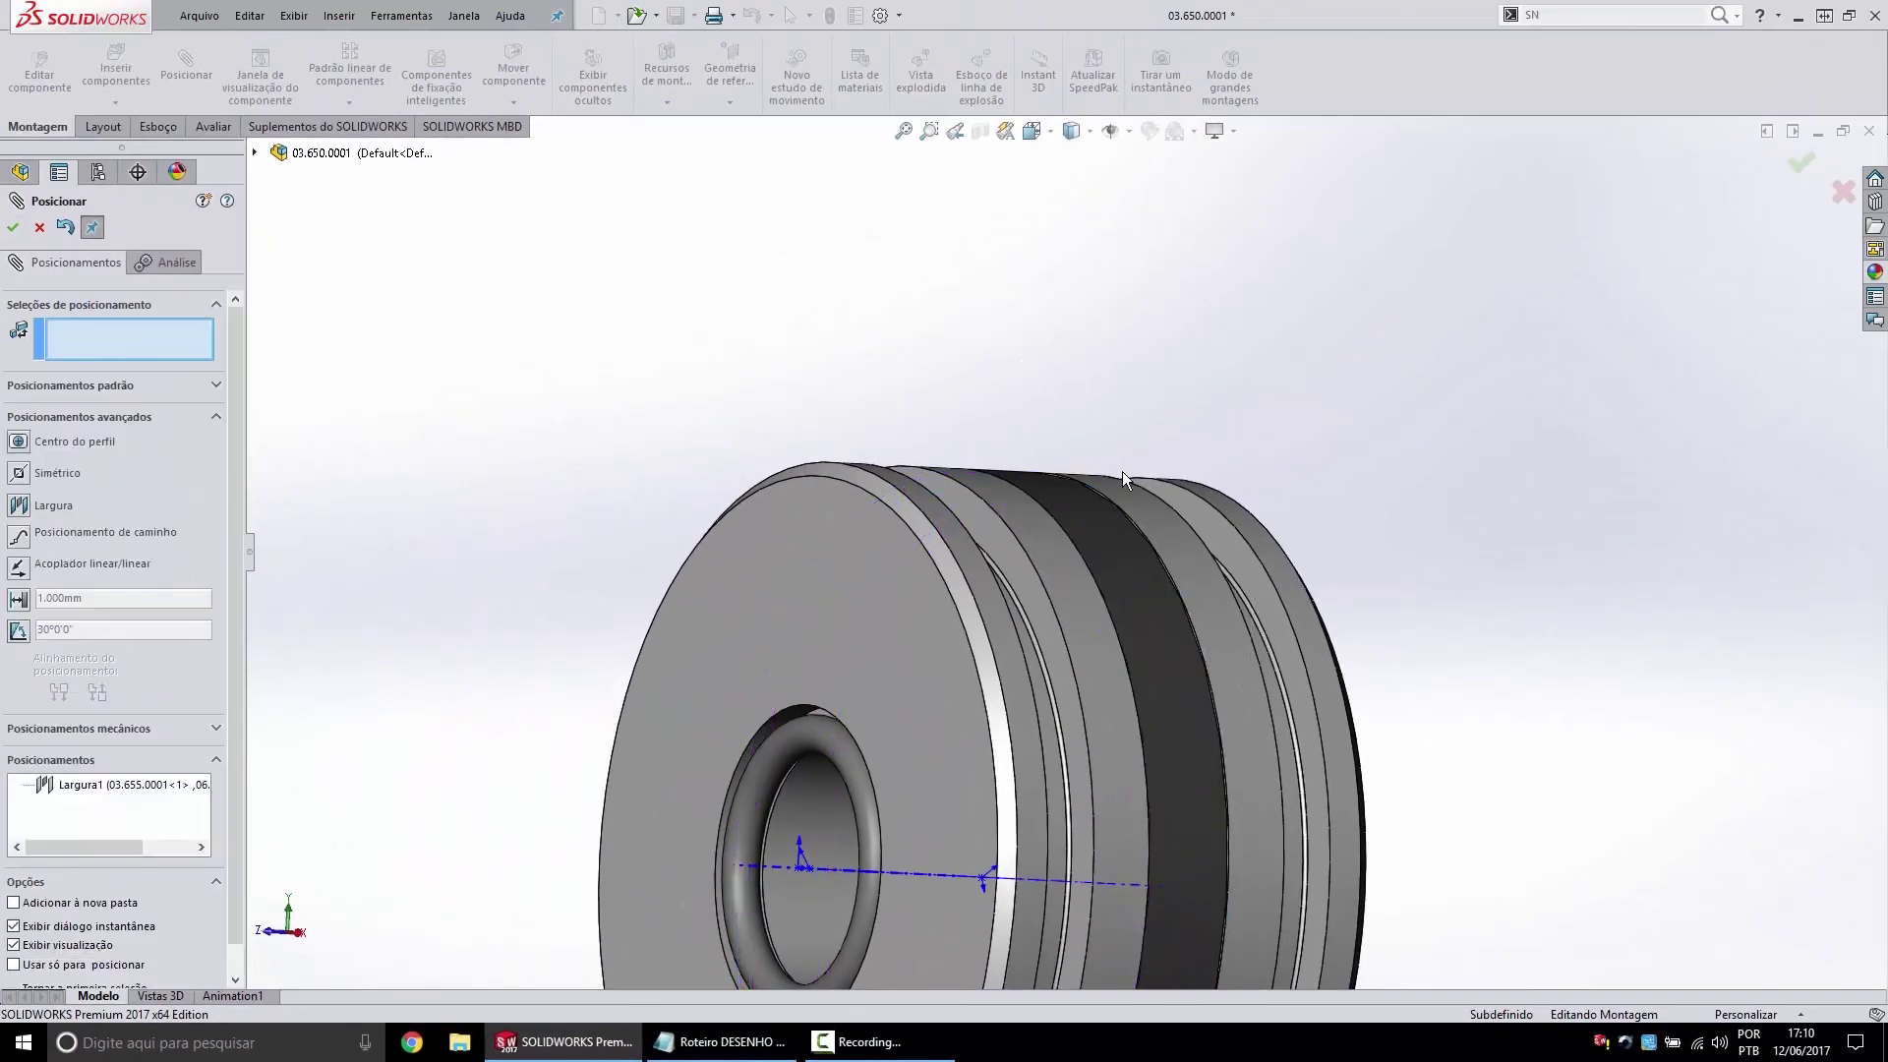
{"action": "mouse_move", "coordinate": [1010, 512]}
{"action": "middle_mouse_down"}
{"action": "mouse_move", "coordinate": [1015, 616]}
{"action": "mouse_move", "coordinate": [1131, 521]}
{"action": "middle_mouse_up"}
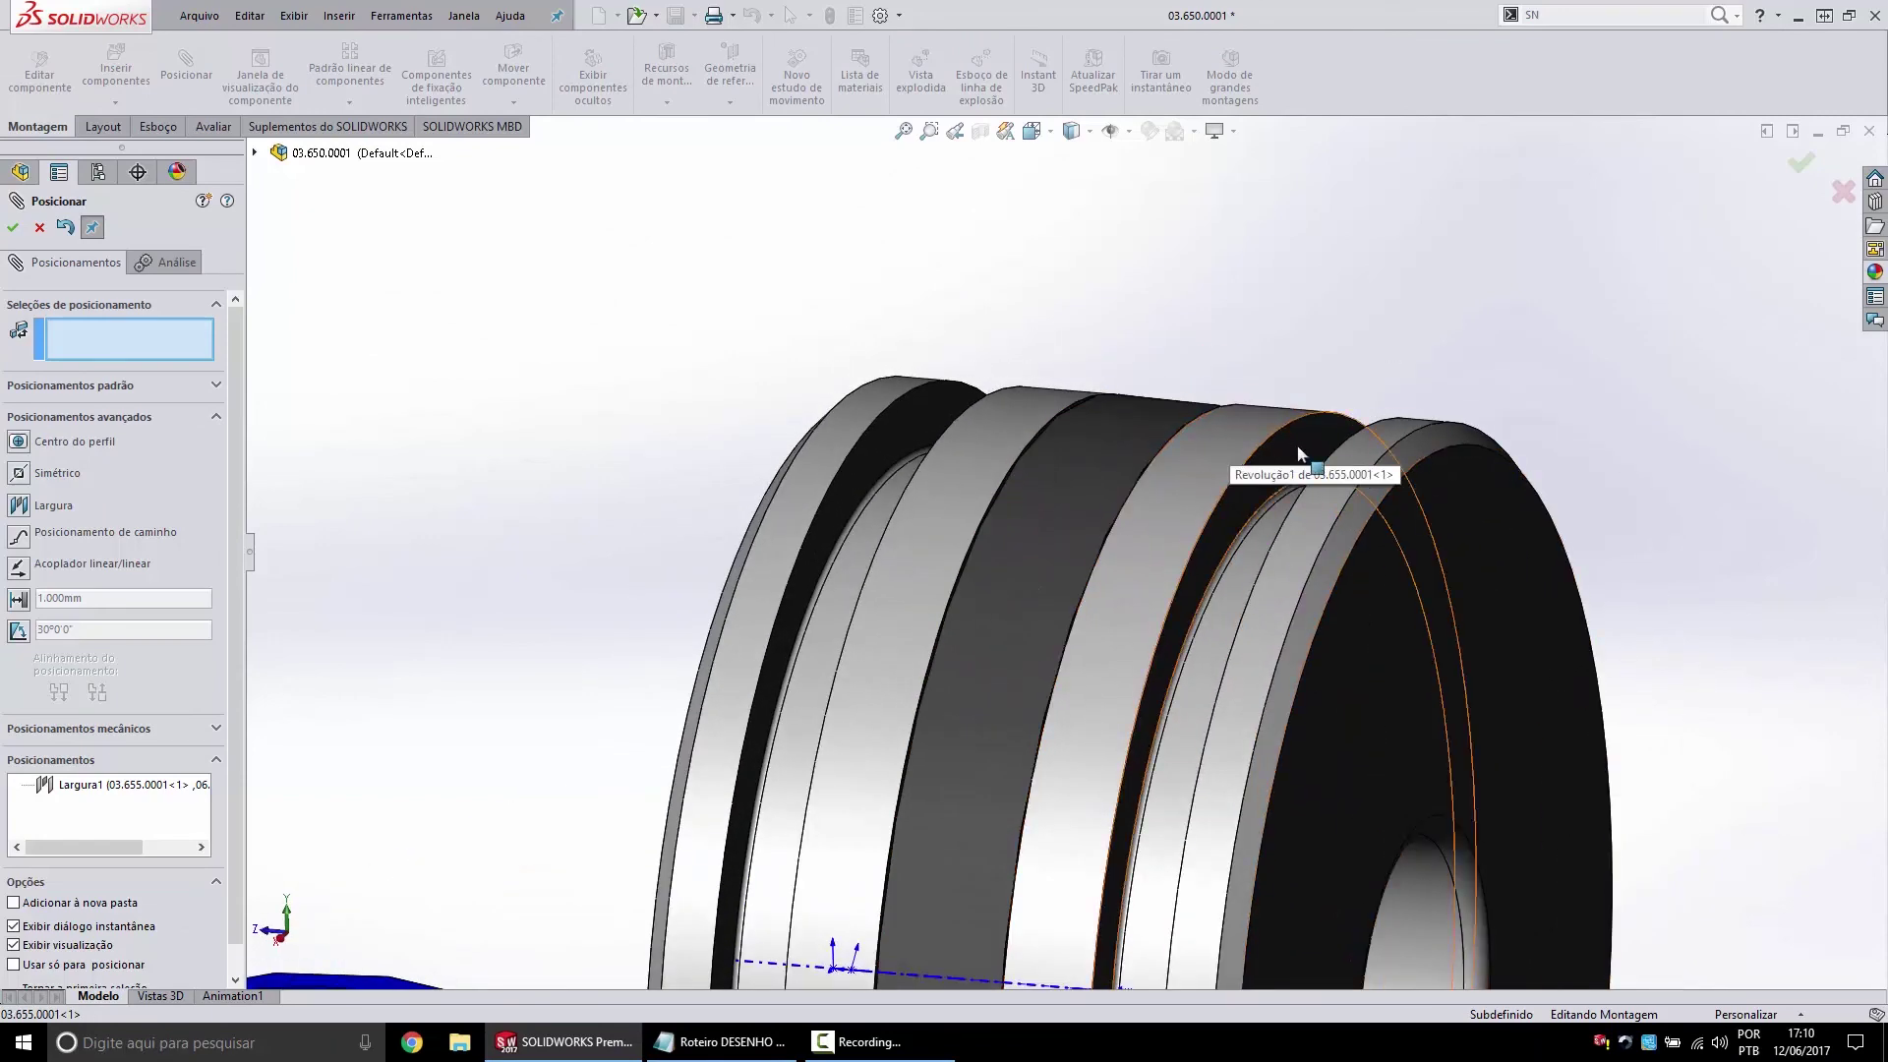
{"action": "middle_click_drag", "start_coordinate": [924, 409], "coordinate": [1192, 432]}
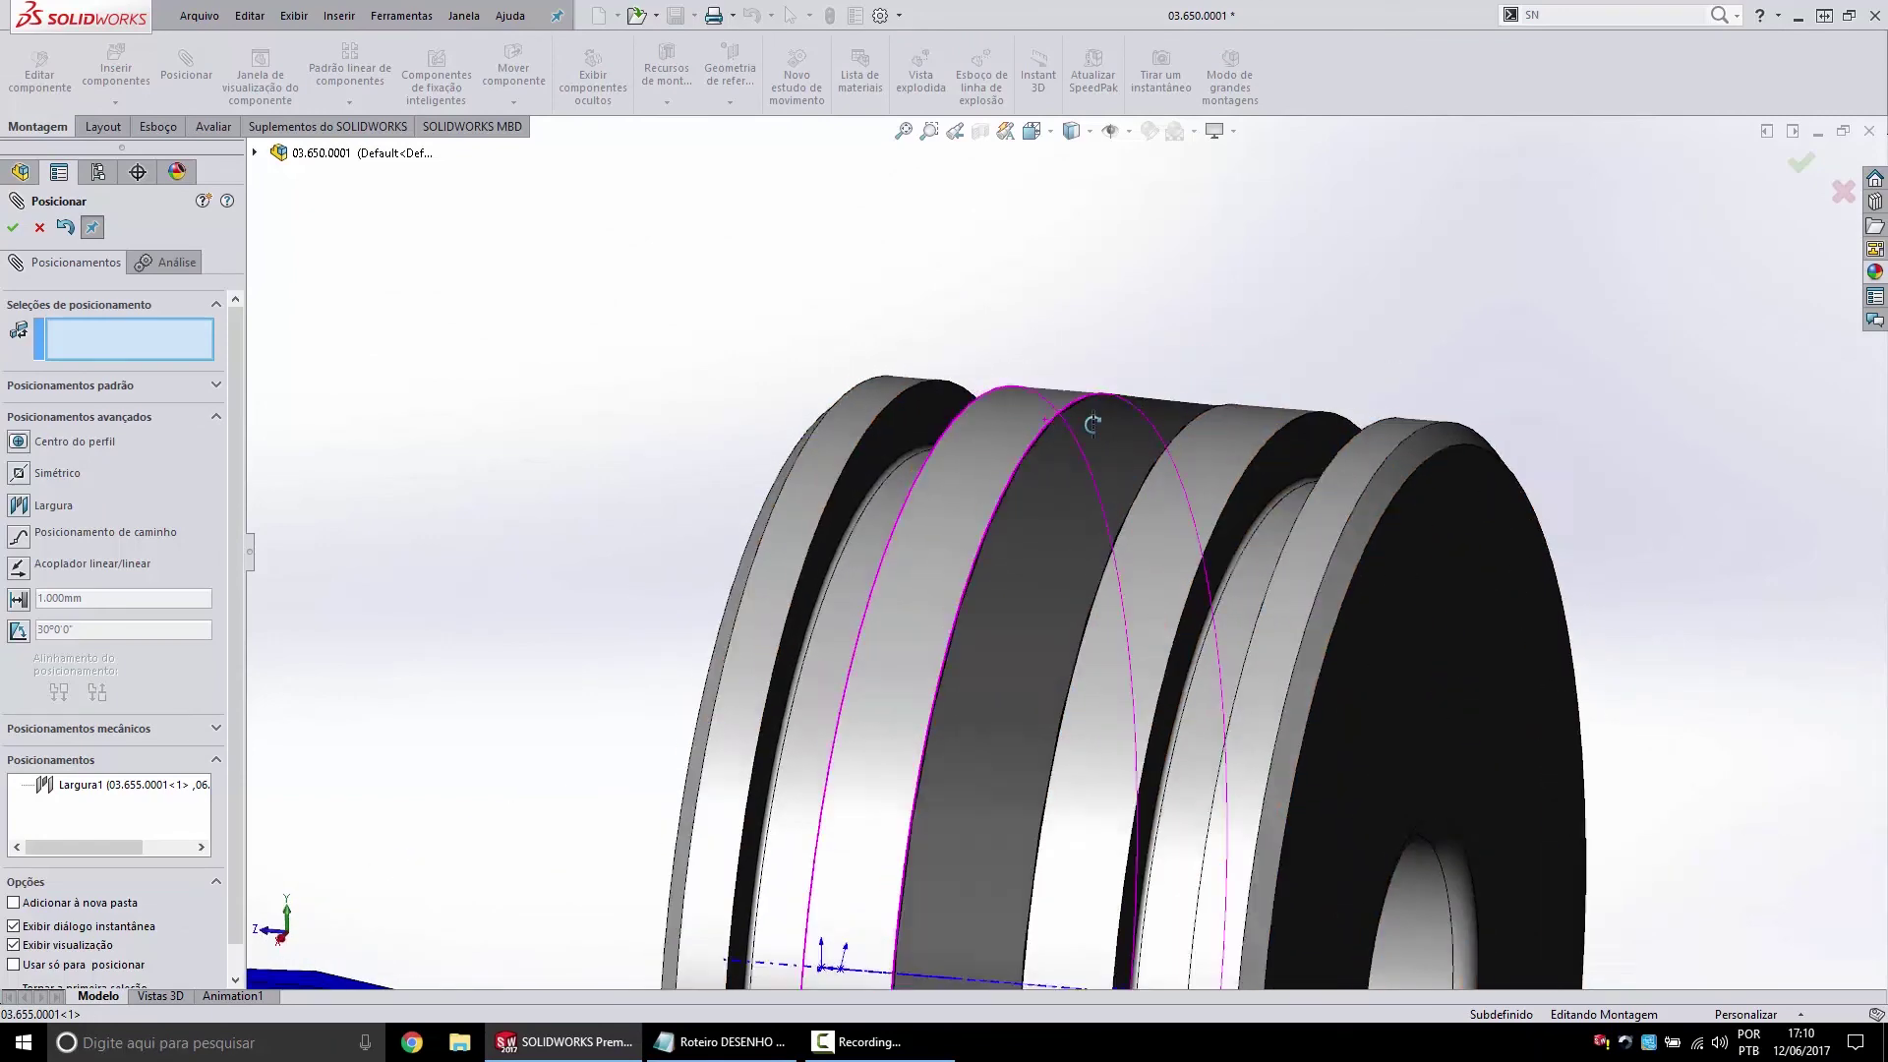
{"action": "scroll", "coordinate": [1192, 428], "scroll_direction": "up", "scroll_amount": 3}
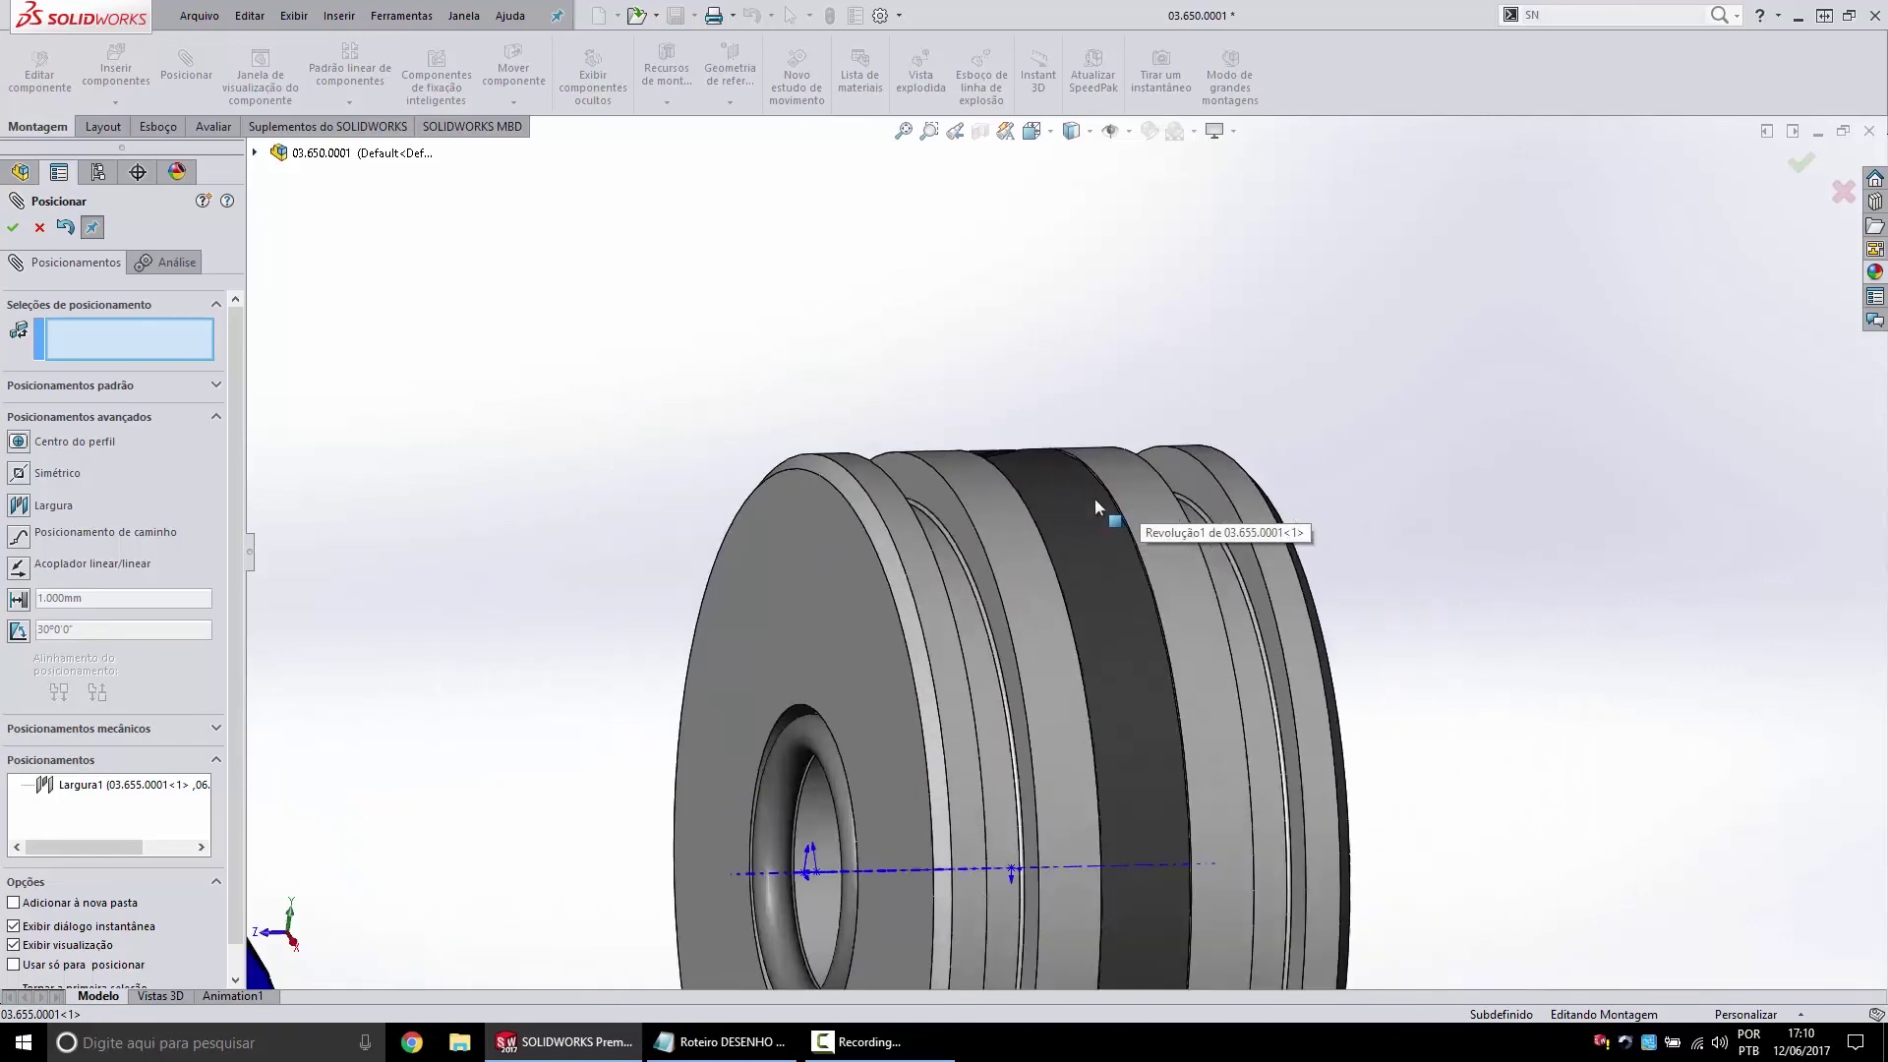
{"action": "middle_click_drag", "start_coordinate": [1094, 499], "coordinate": [1076, 415]}
Verify the ring in Right and isometric views, then confirm the Largura1 width mate.
{"action": "key", "text": "space"}
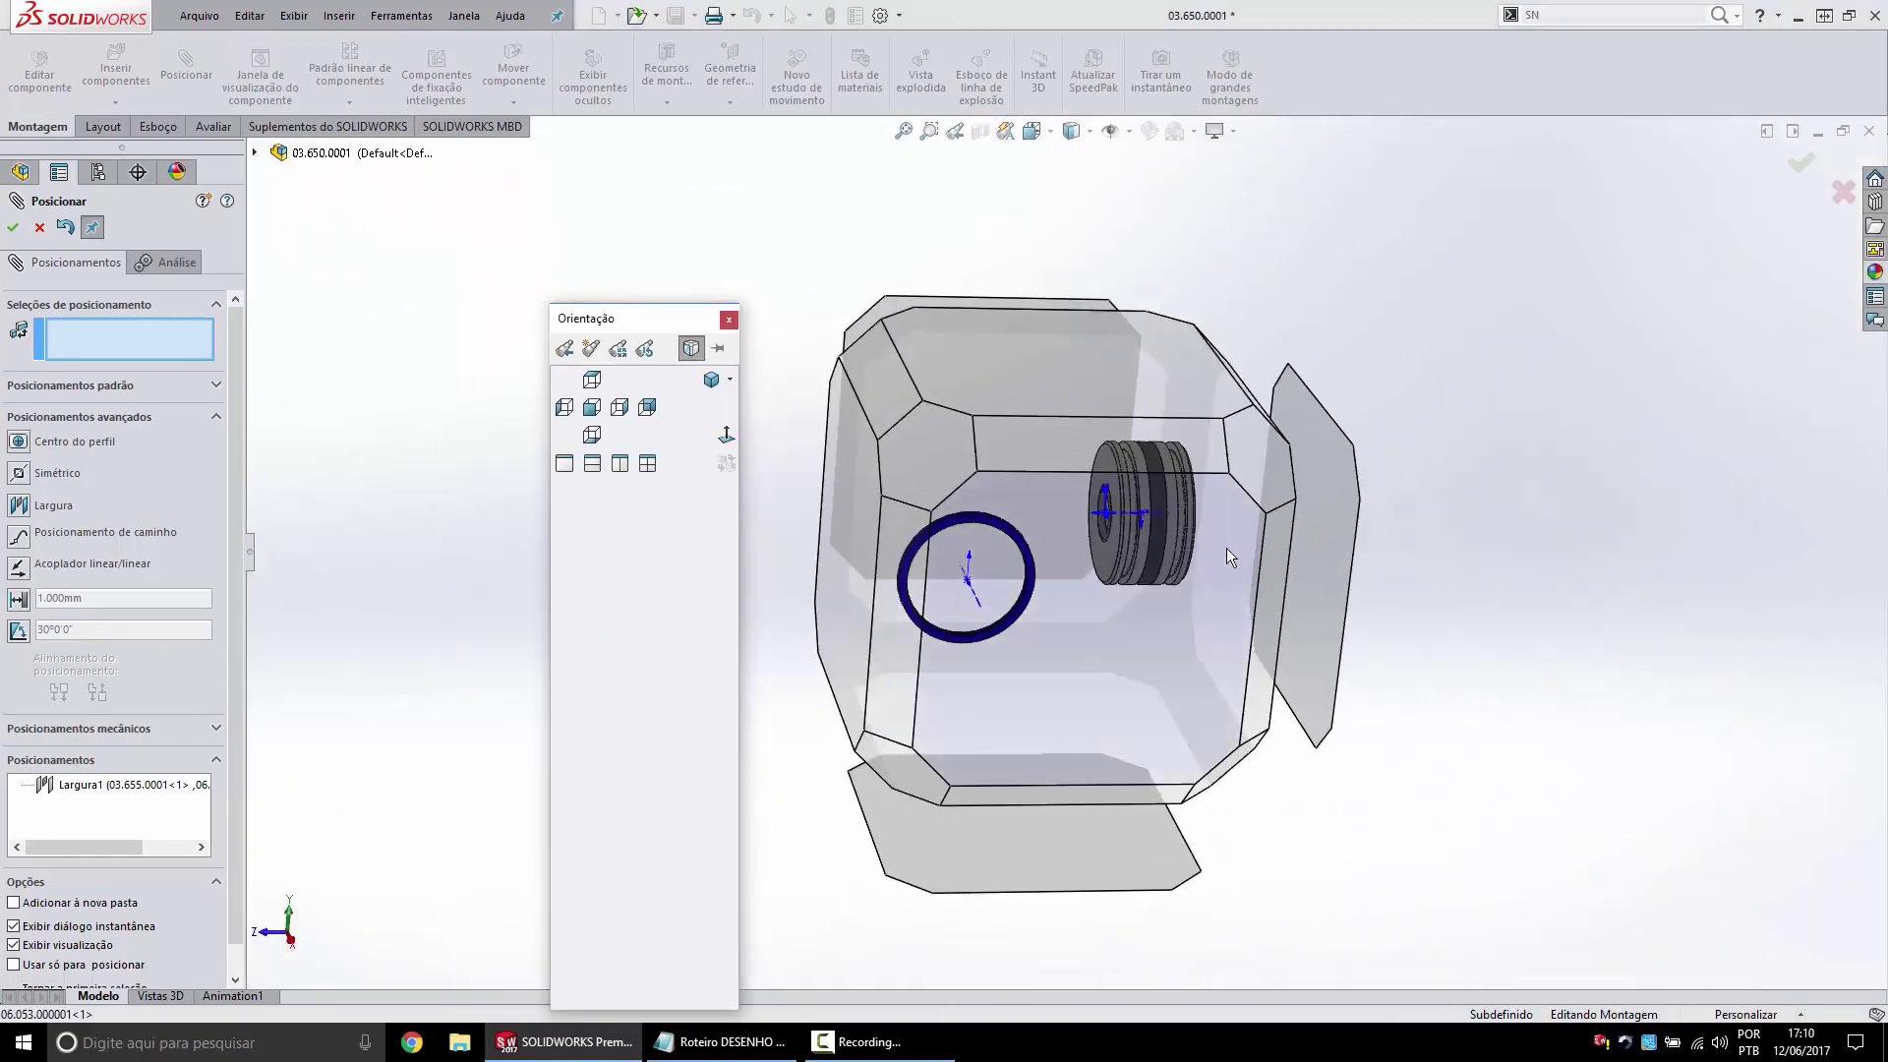
{"action": "left_click", "coordinate": [1225, 546]}
{"action": "scroll", "coordinate": [1258, 265], "scroll_direction": "down", "scroll_amount": 3}
{"action": "scroll", "coordinate": [1180, 393], "scroll_direction": "down", "scroll_amount": 3}
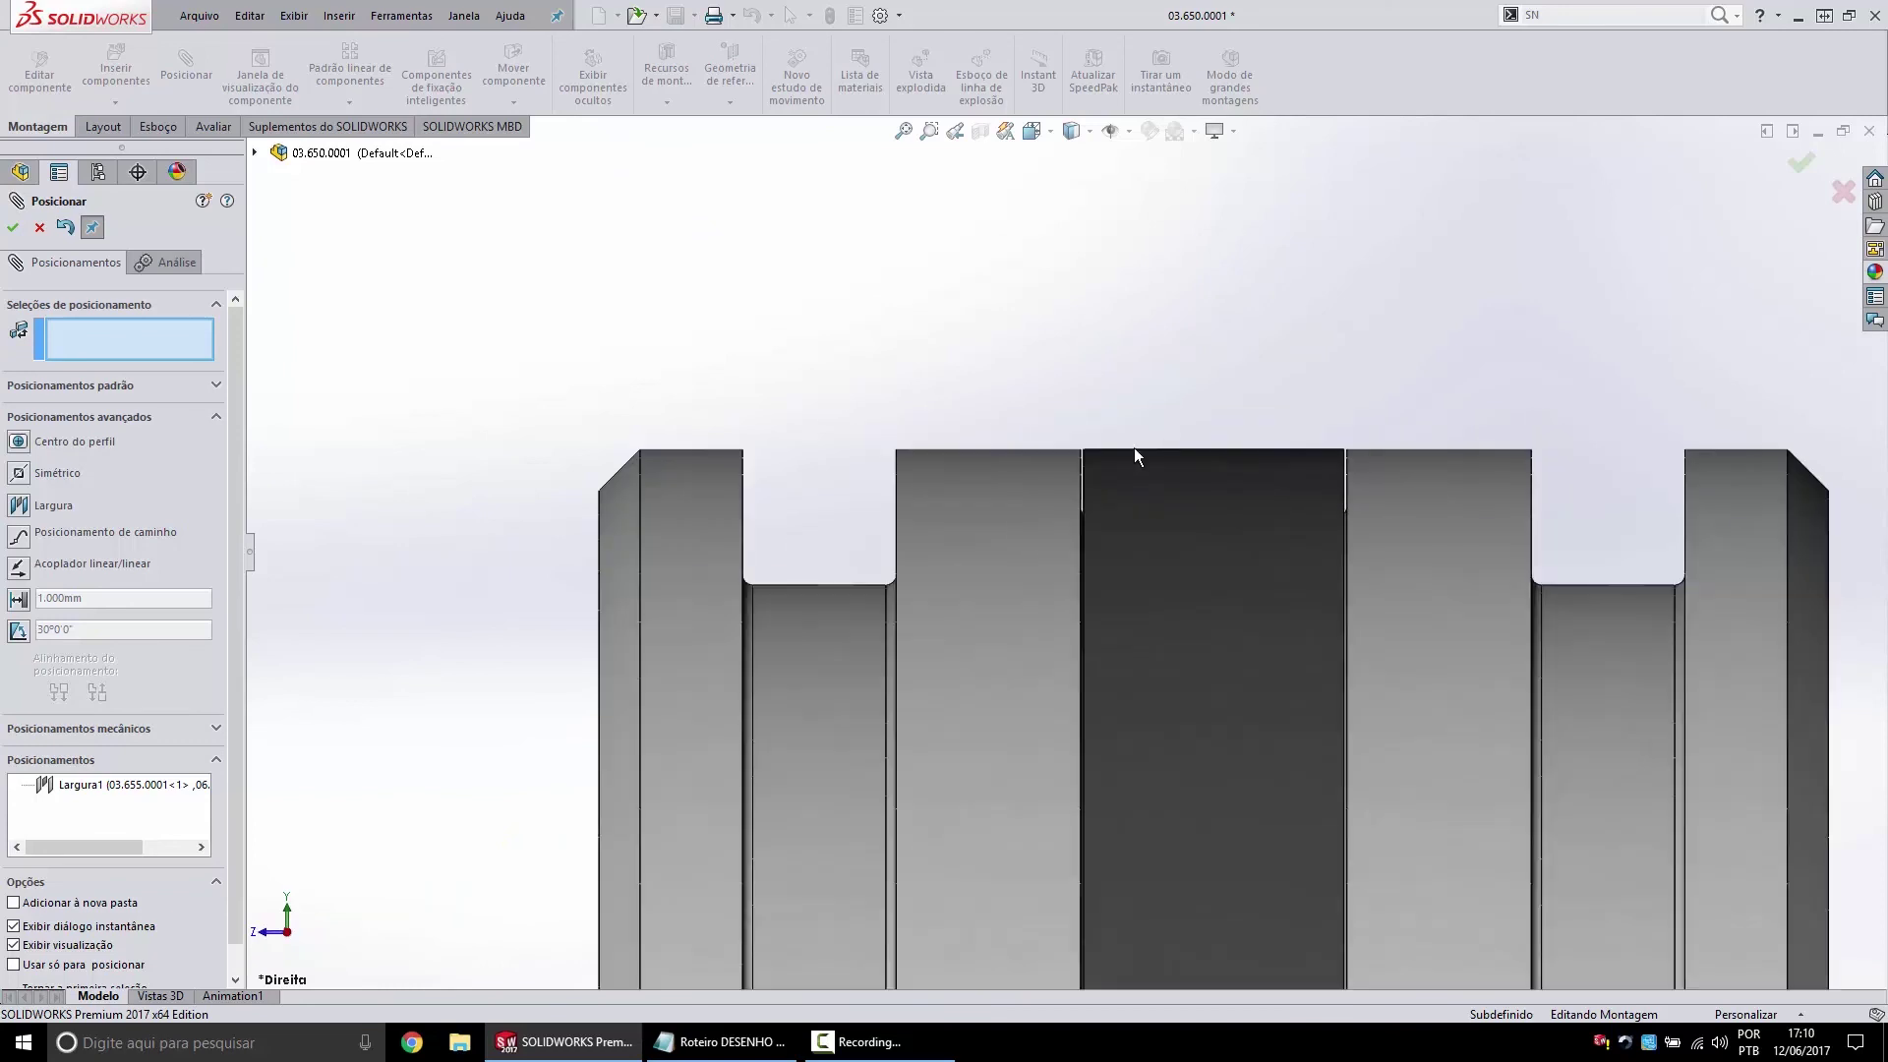
{"action": "scroll", "coordinate": [1081, 462], "scroll_direction": "down", "scroll_amount": 3}
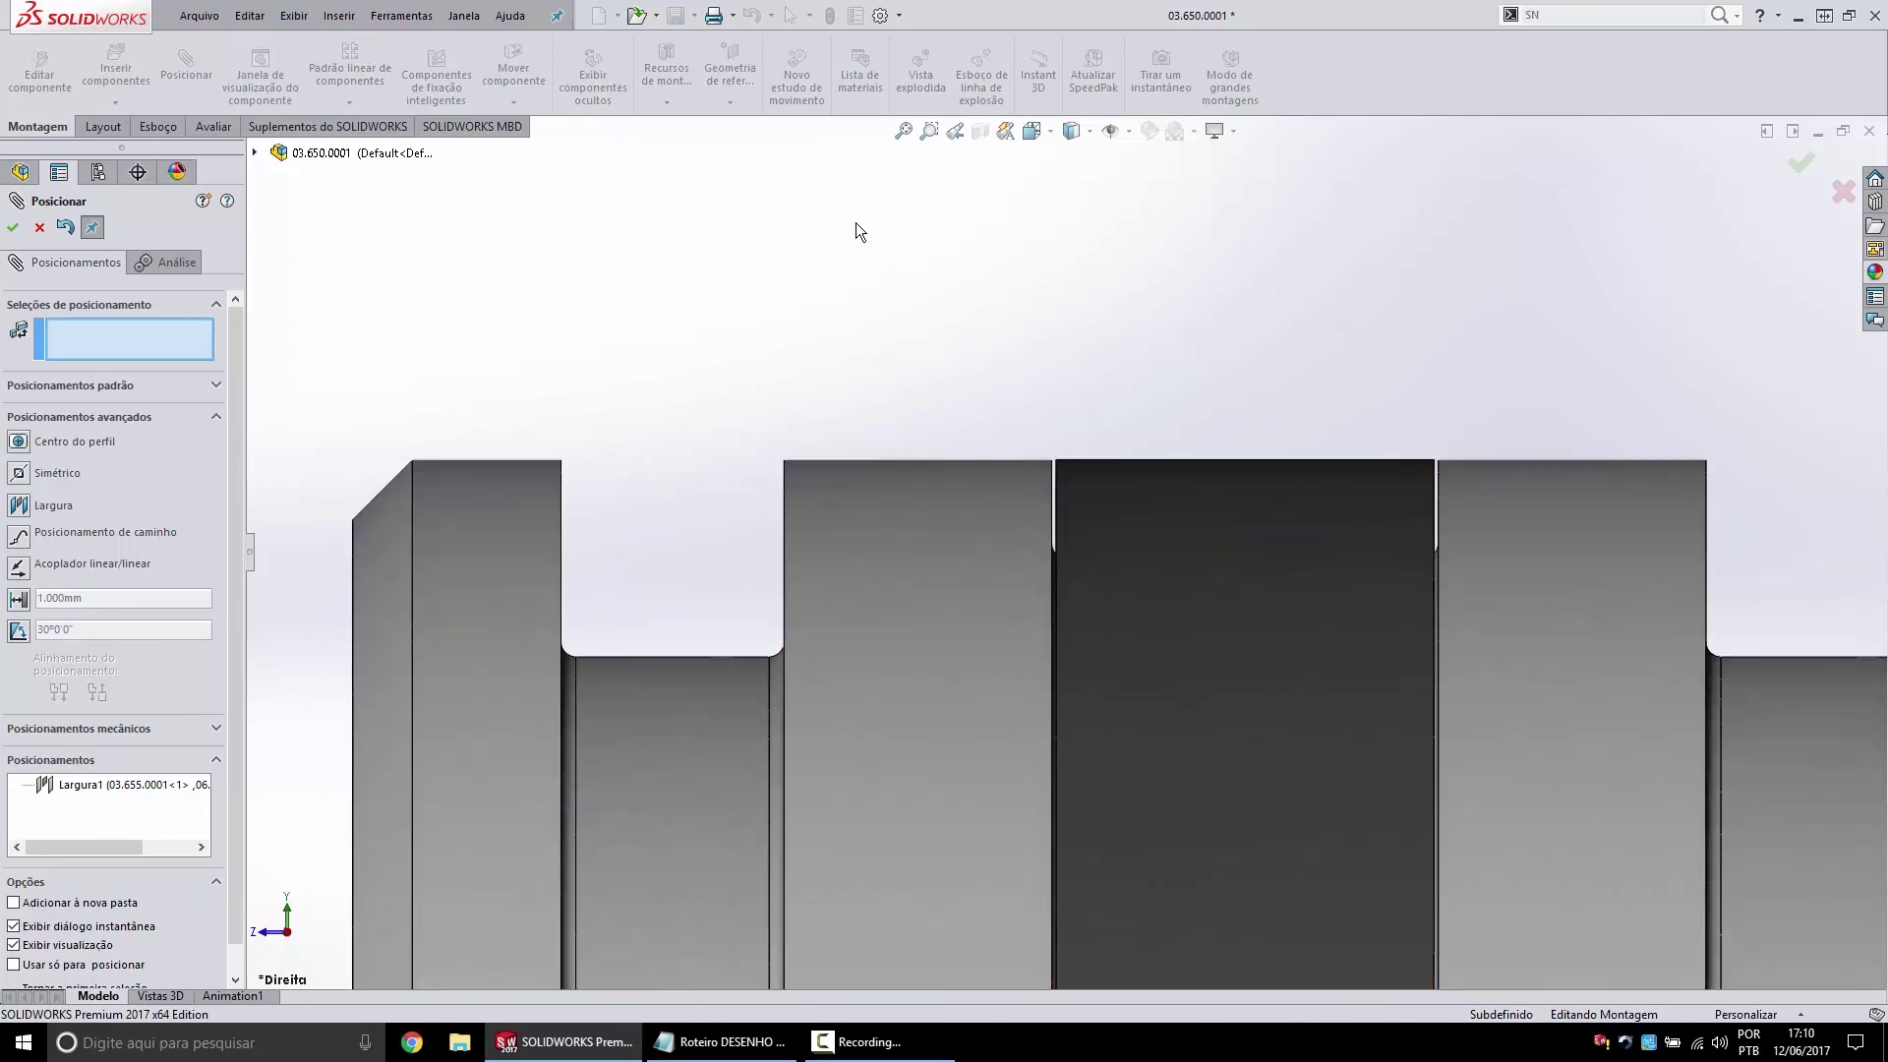
{"action": "left_click", "coordinate": [907, 125]}
{"action": "key", "text": "ctrl+7"}
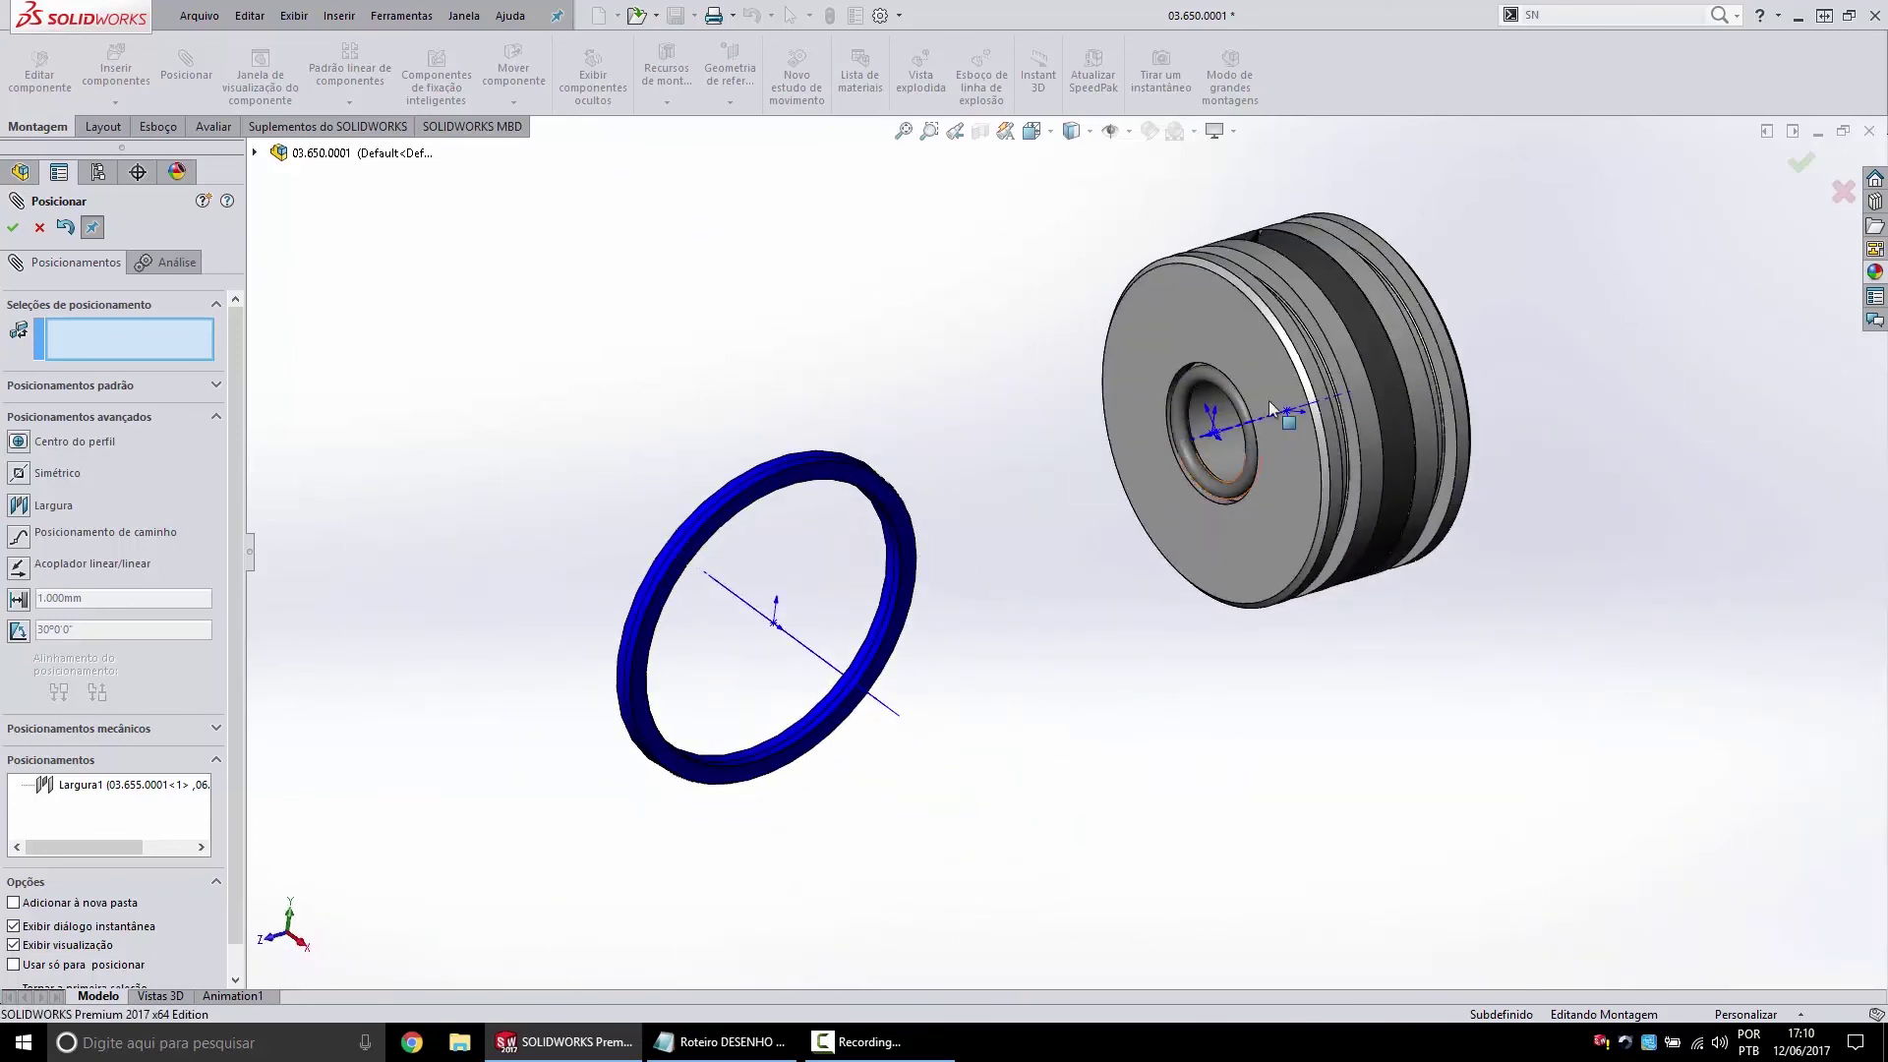
{"action": "left_click", "coordinate": [13, 227]}
Mate the guide ring 06.053's SUPERIOR plane coincident with the assembly RIGHT plane.
{"action": "left_click", "coordinate": [100, 591]}
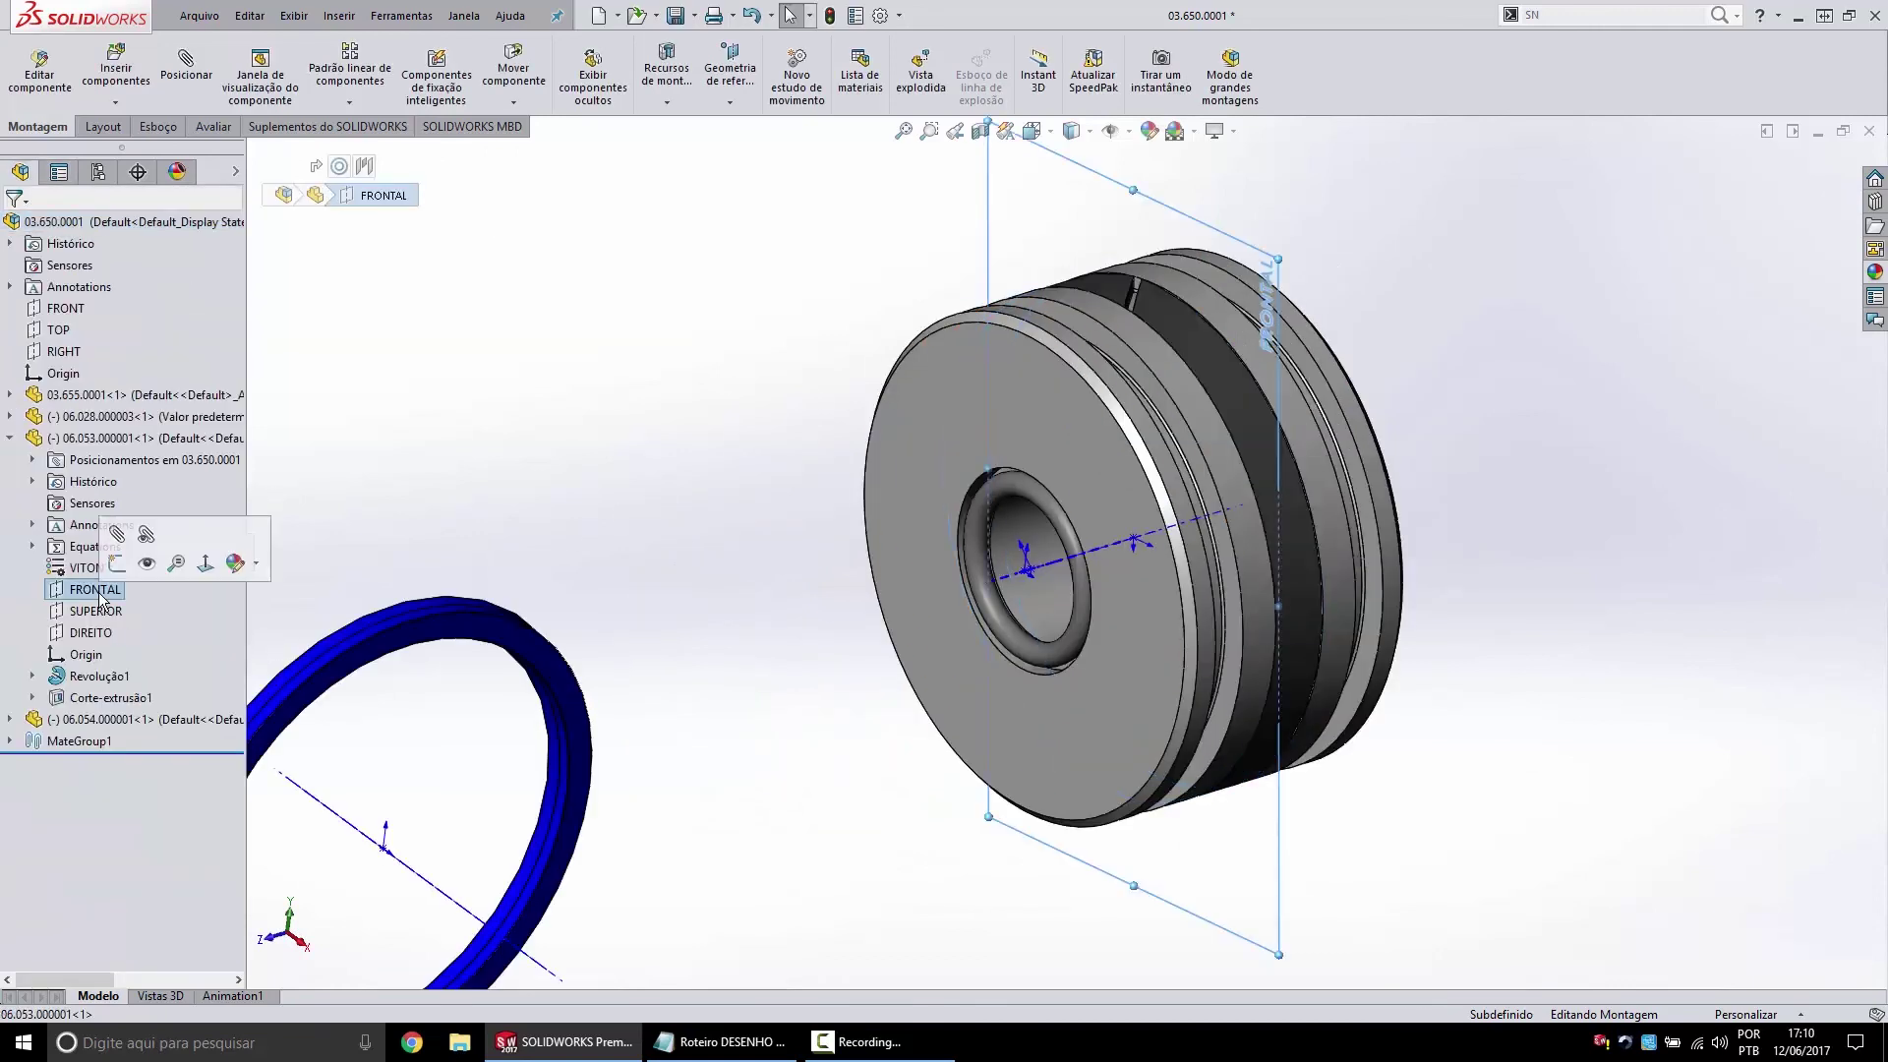
{"action": "left_click", "coordinate": [106, 614]}
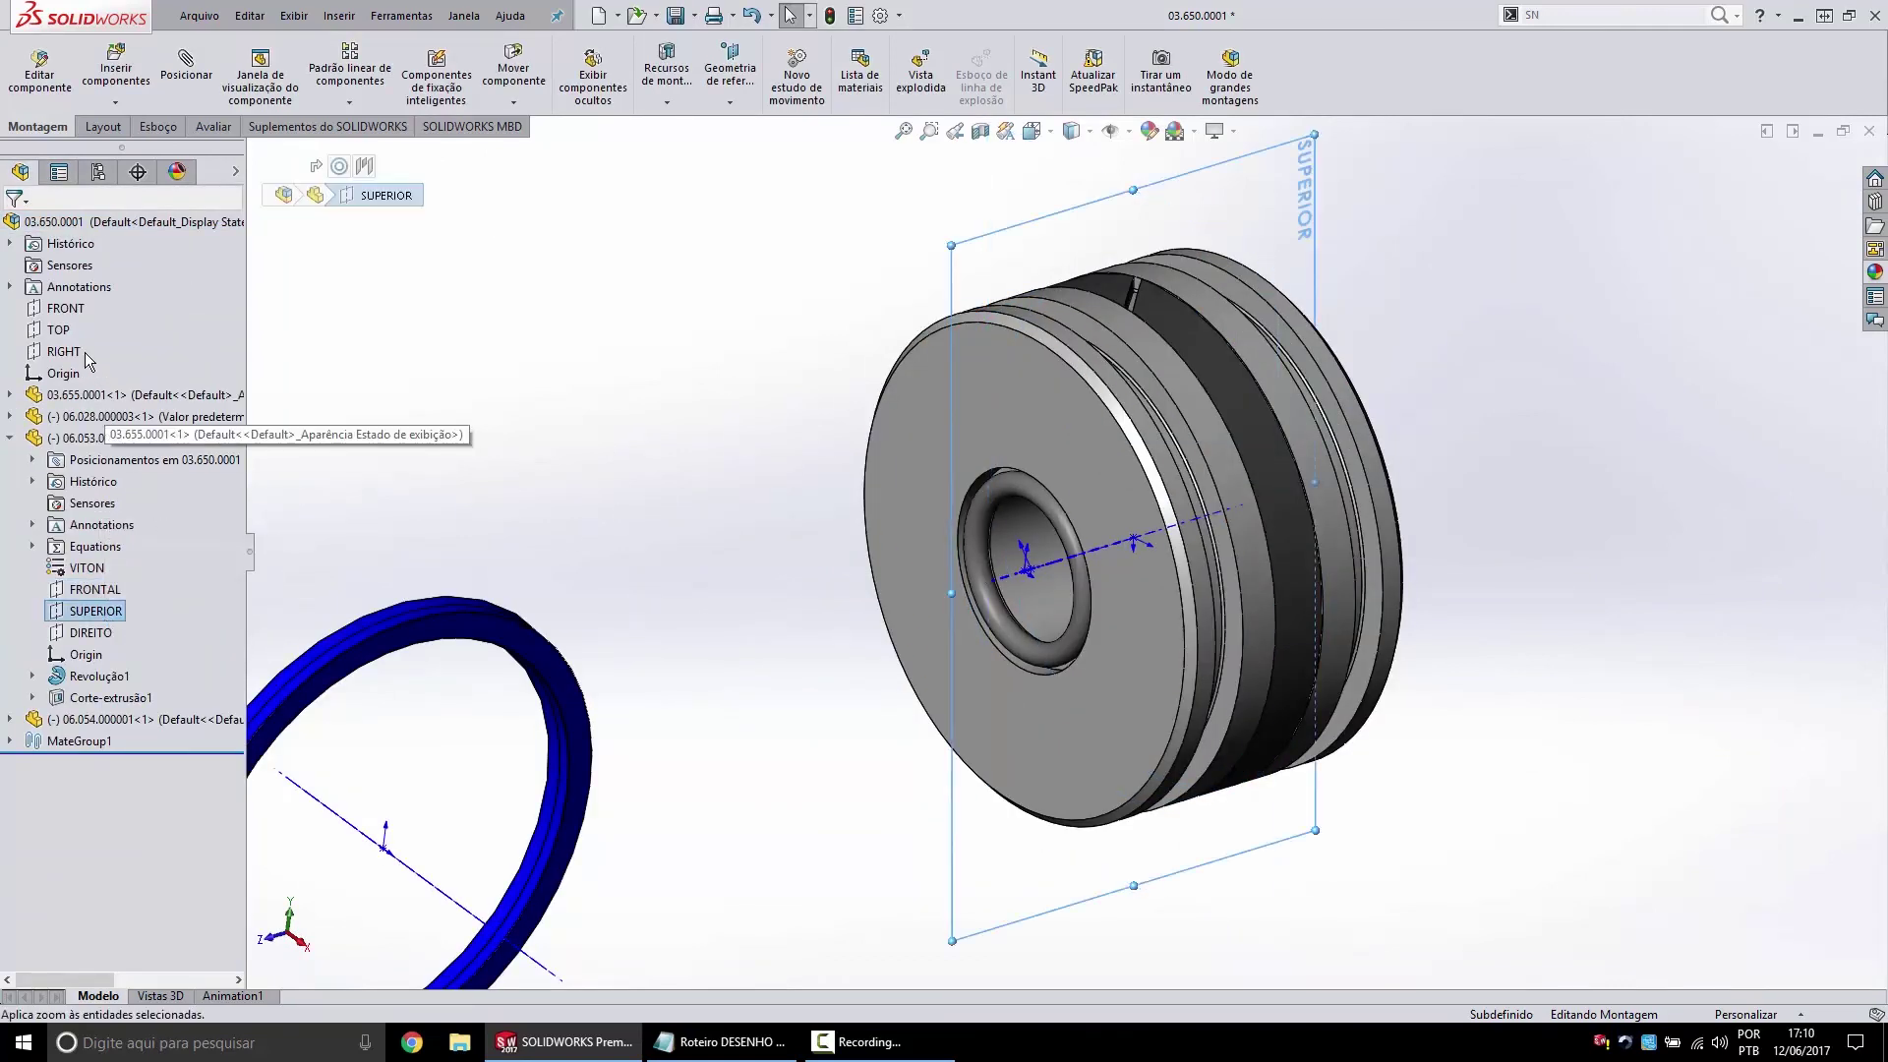
{"action": "left_click", "coordinate": [65, 354], "text": "ctrl"}
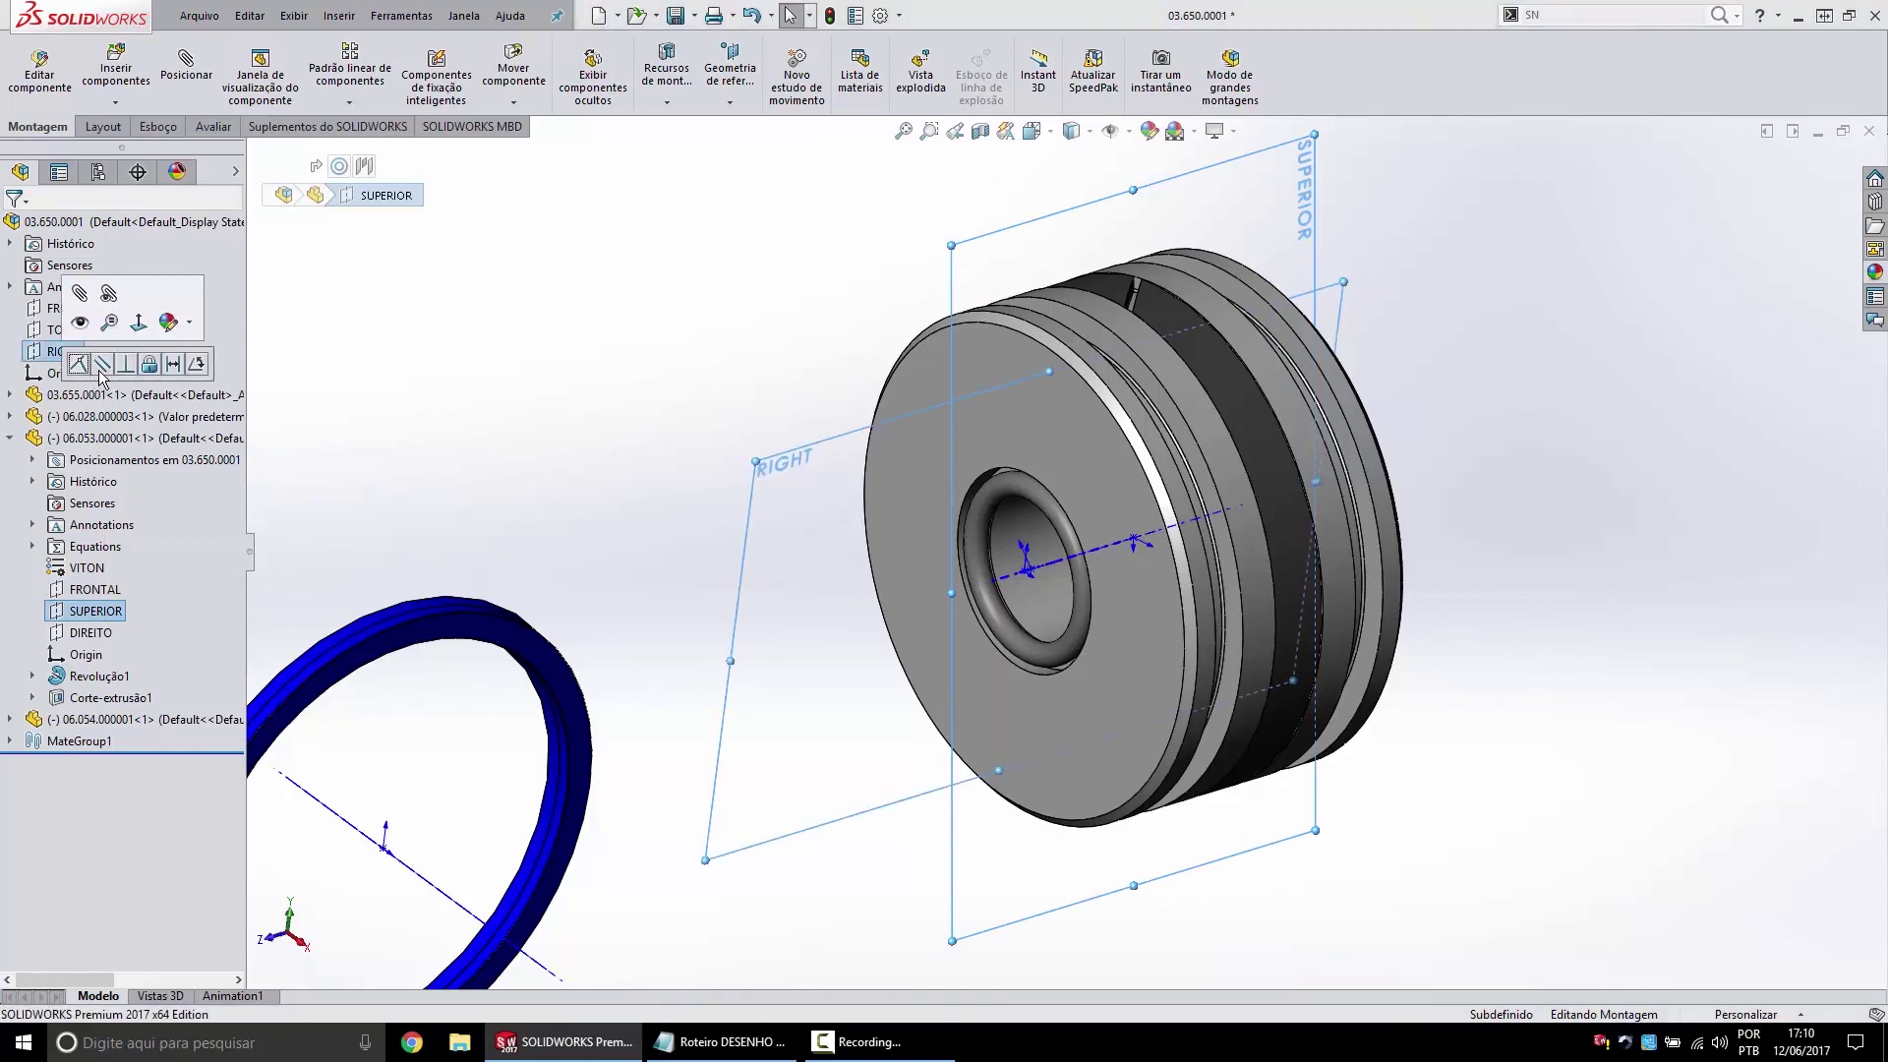
{"action": "left_click", "coordinate": [78, 363]}
{"action": "scroll", "coordinate": [659, 621], "scroll_direction": "down", "scroll_amount": 2}
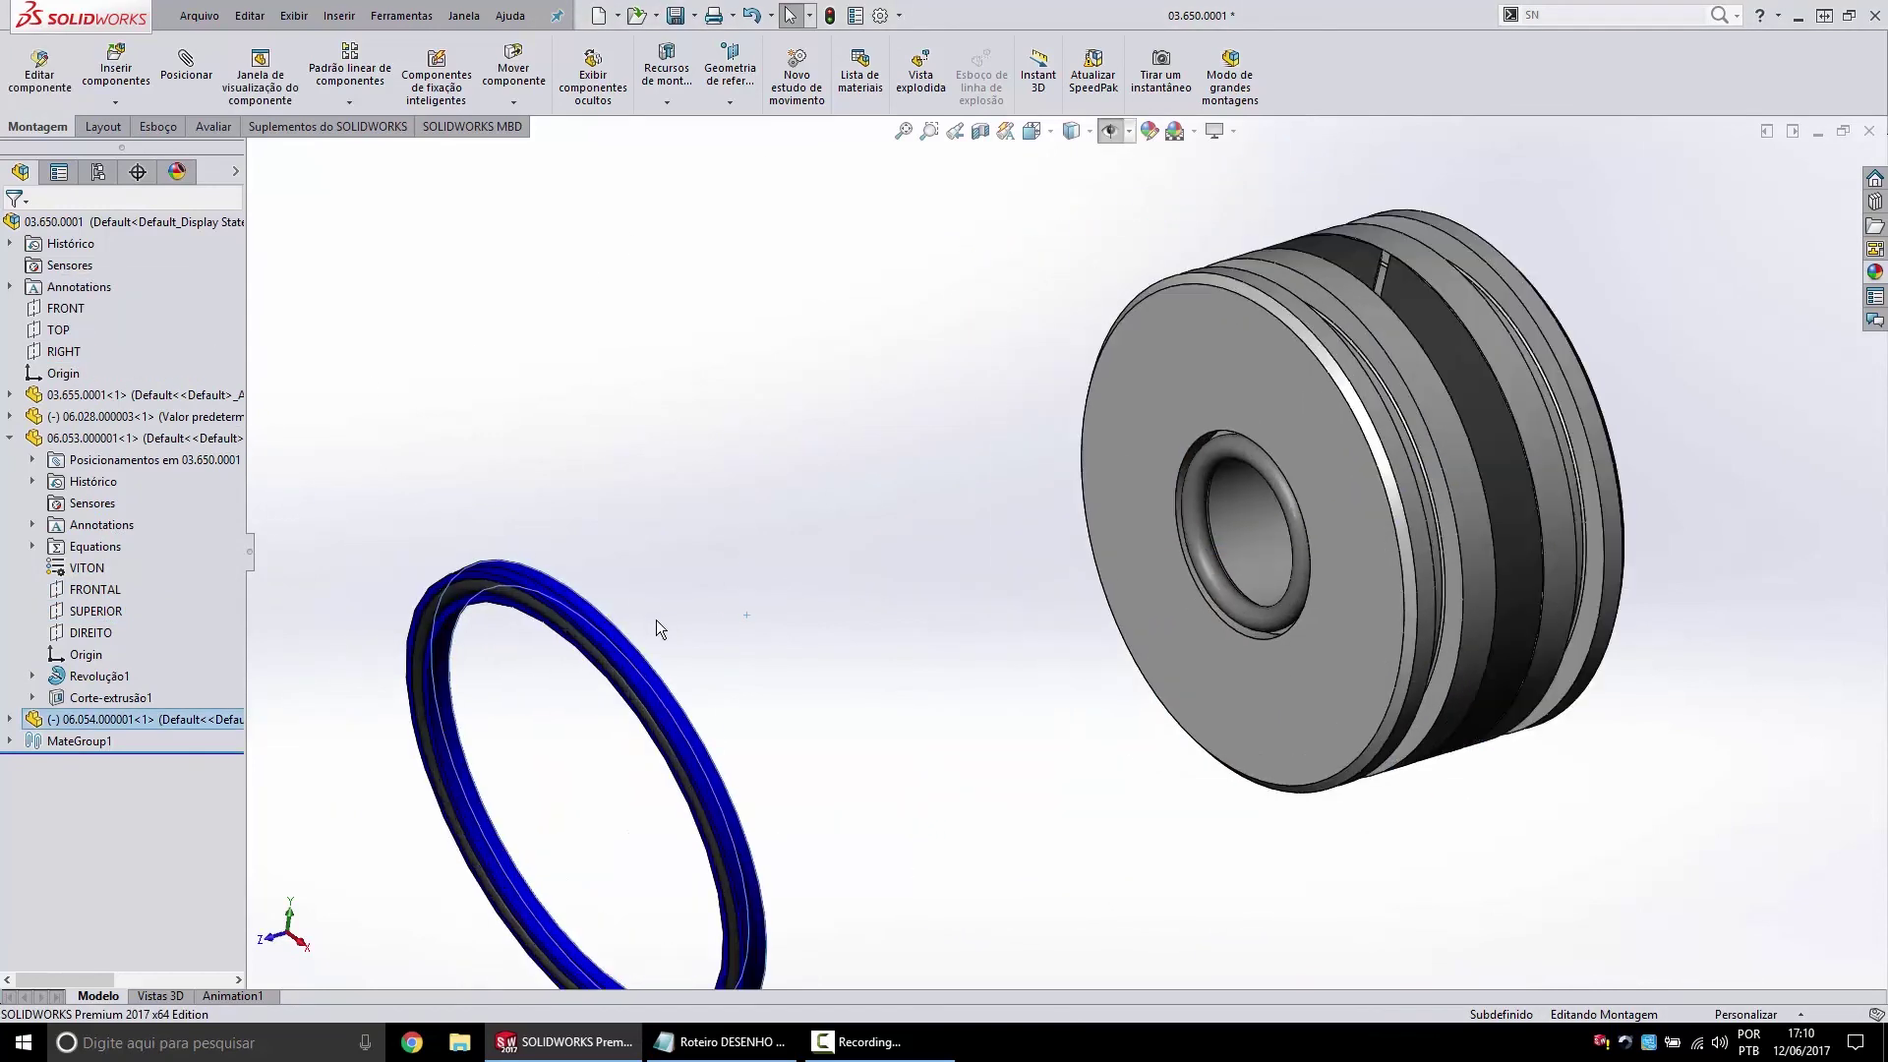
{"action": "scroll", "coordinate": [651, 580], "scroll_direction": "down", "scroll_amount": 4}
{"action": "left_click", "coordinate": [588, 592]}
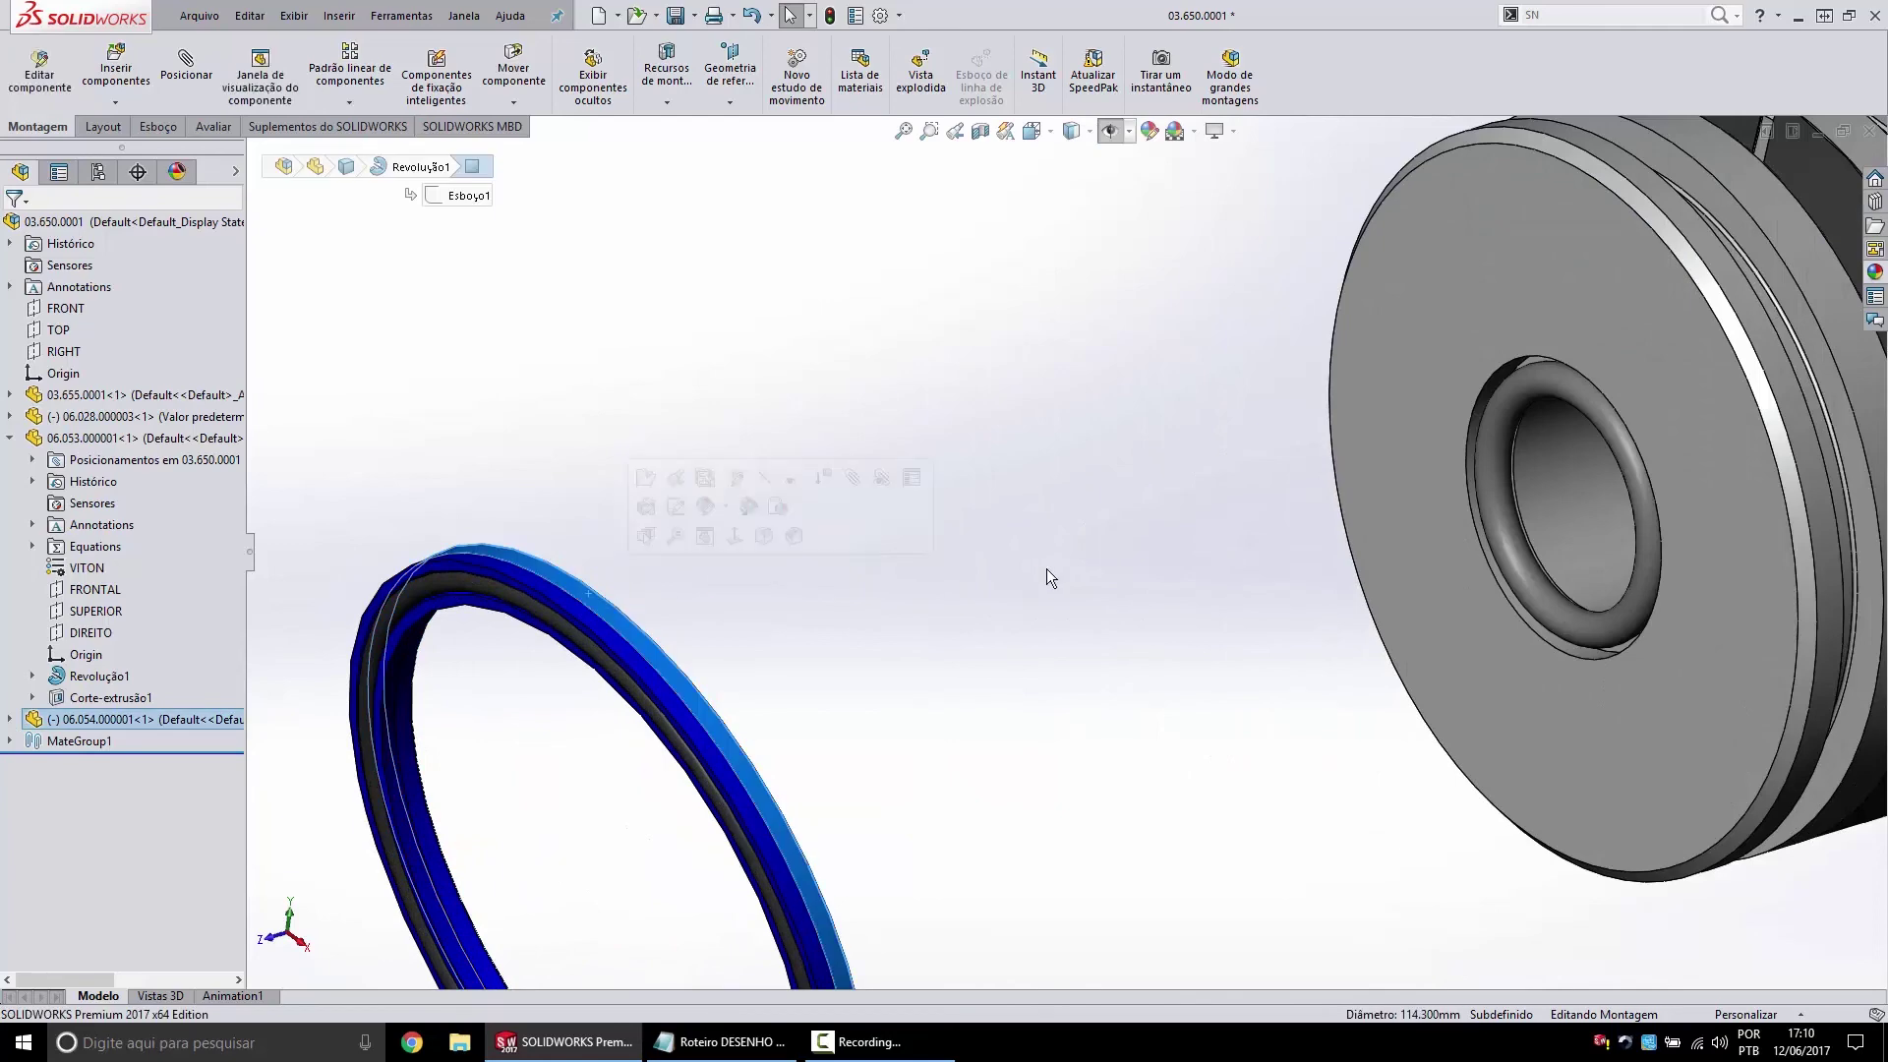
Make the blue seal concentric with the piston's axis.
{"action": "middle_click_drag", "start_coordinate": [1046, 568], "coordinate": [1217, 396]}
{"action": "left_click", "coordinate": [1217, 395], "text": "ctrl"}
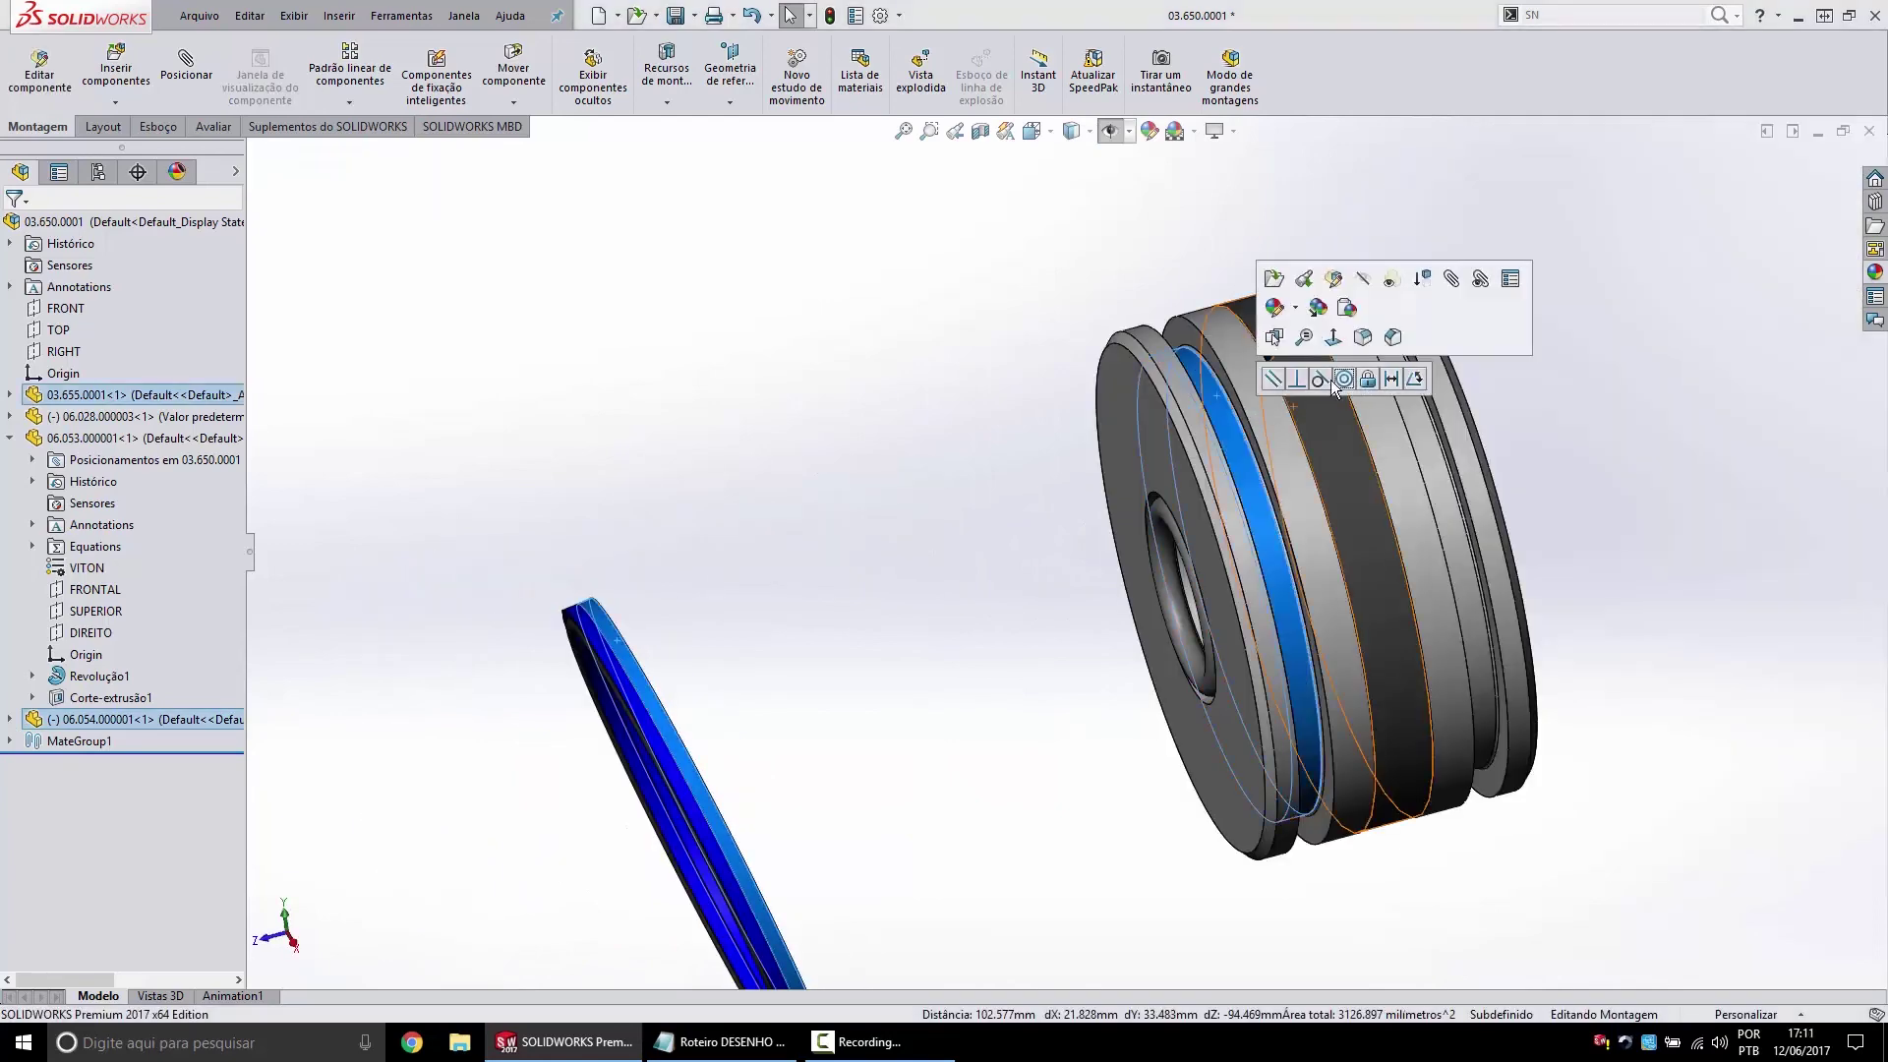
{"action": "left_click", "coordinate": [1344, 379]}
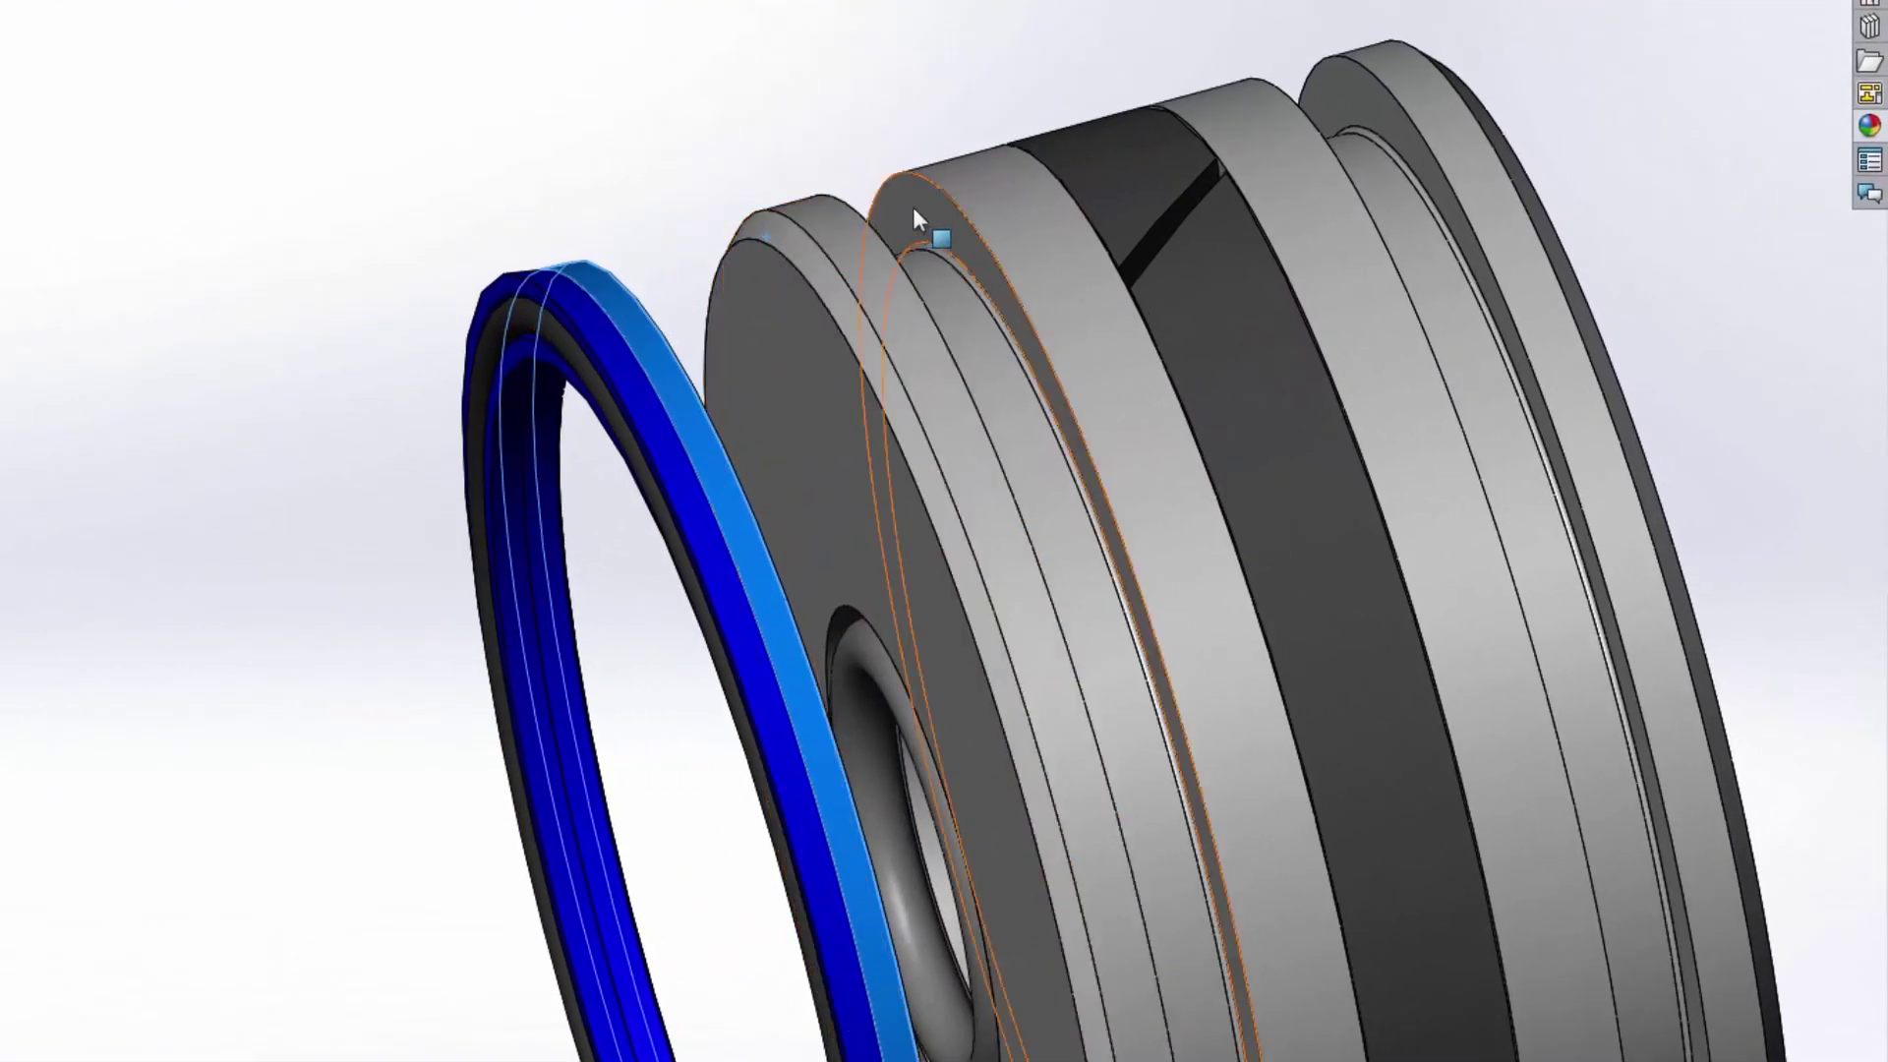
Mate the blue seal's edge to the piston groove edge to seat it.
{"action": "left_click", "coordinate": [913, 207], "text": "ctrl"}
{"action": "middle_click_drag", "start_coordinate": [887, 227], "coordinate": [810, 230]}
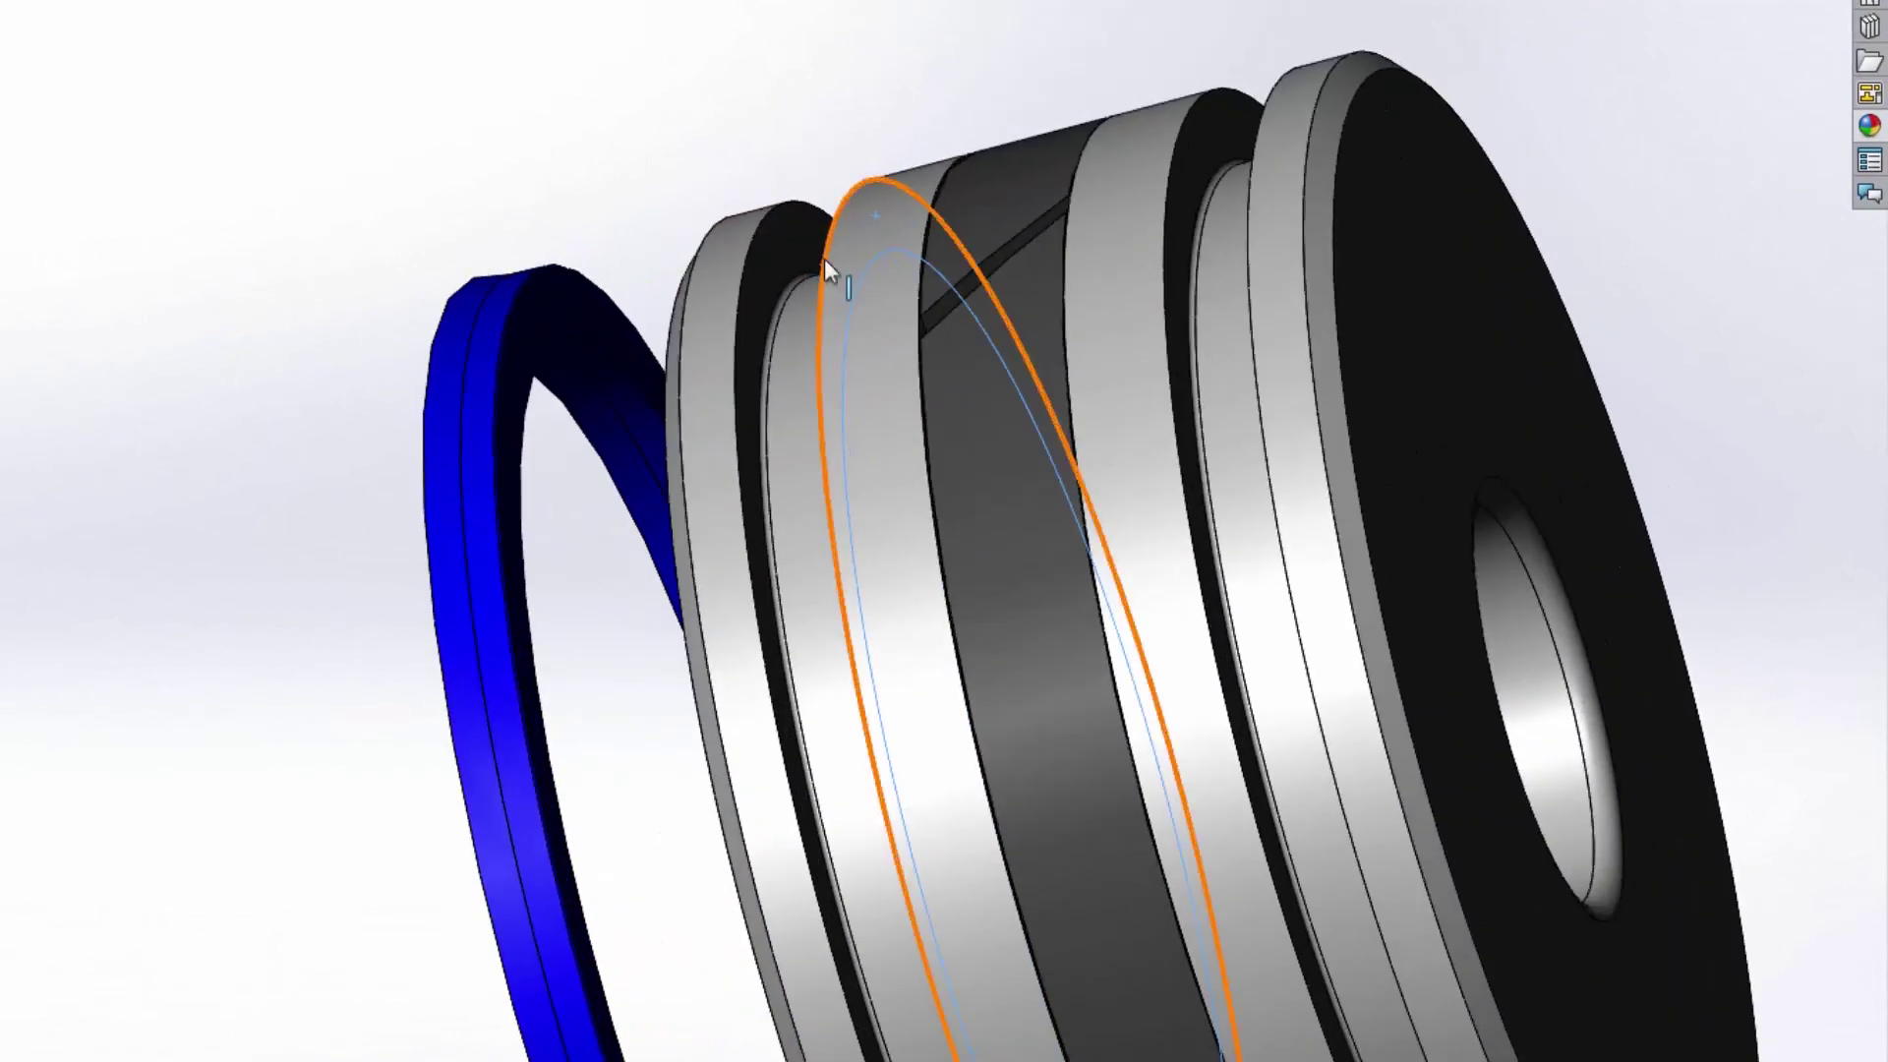
{"action": "left_click", "coordinate": [810, 230], "text": "ctrl"}
{"action": "left_click", "coordinate": [553, 280], "text": "ctrl"}
{"action": "middle_click_drag", "start_coordinate": [606, 193], "coordinate": [429, 230]}
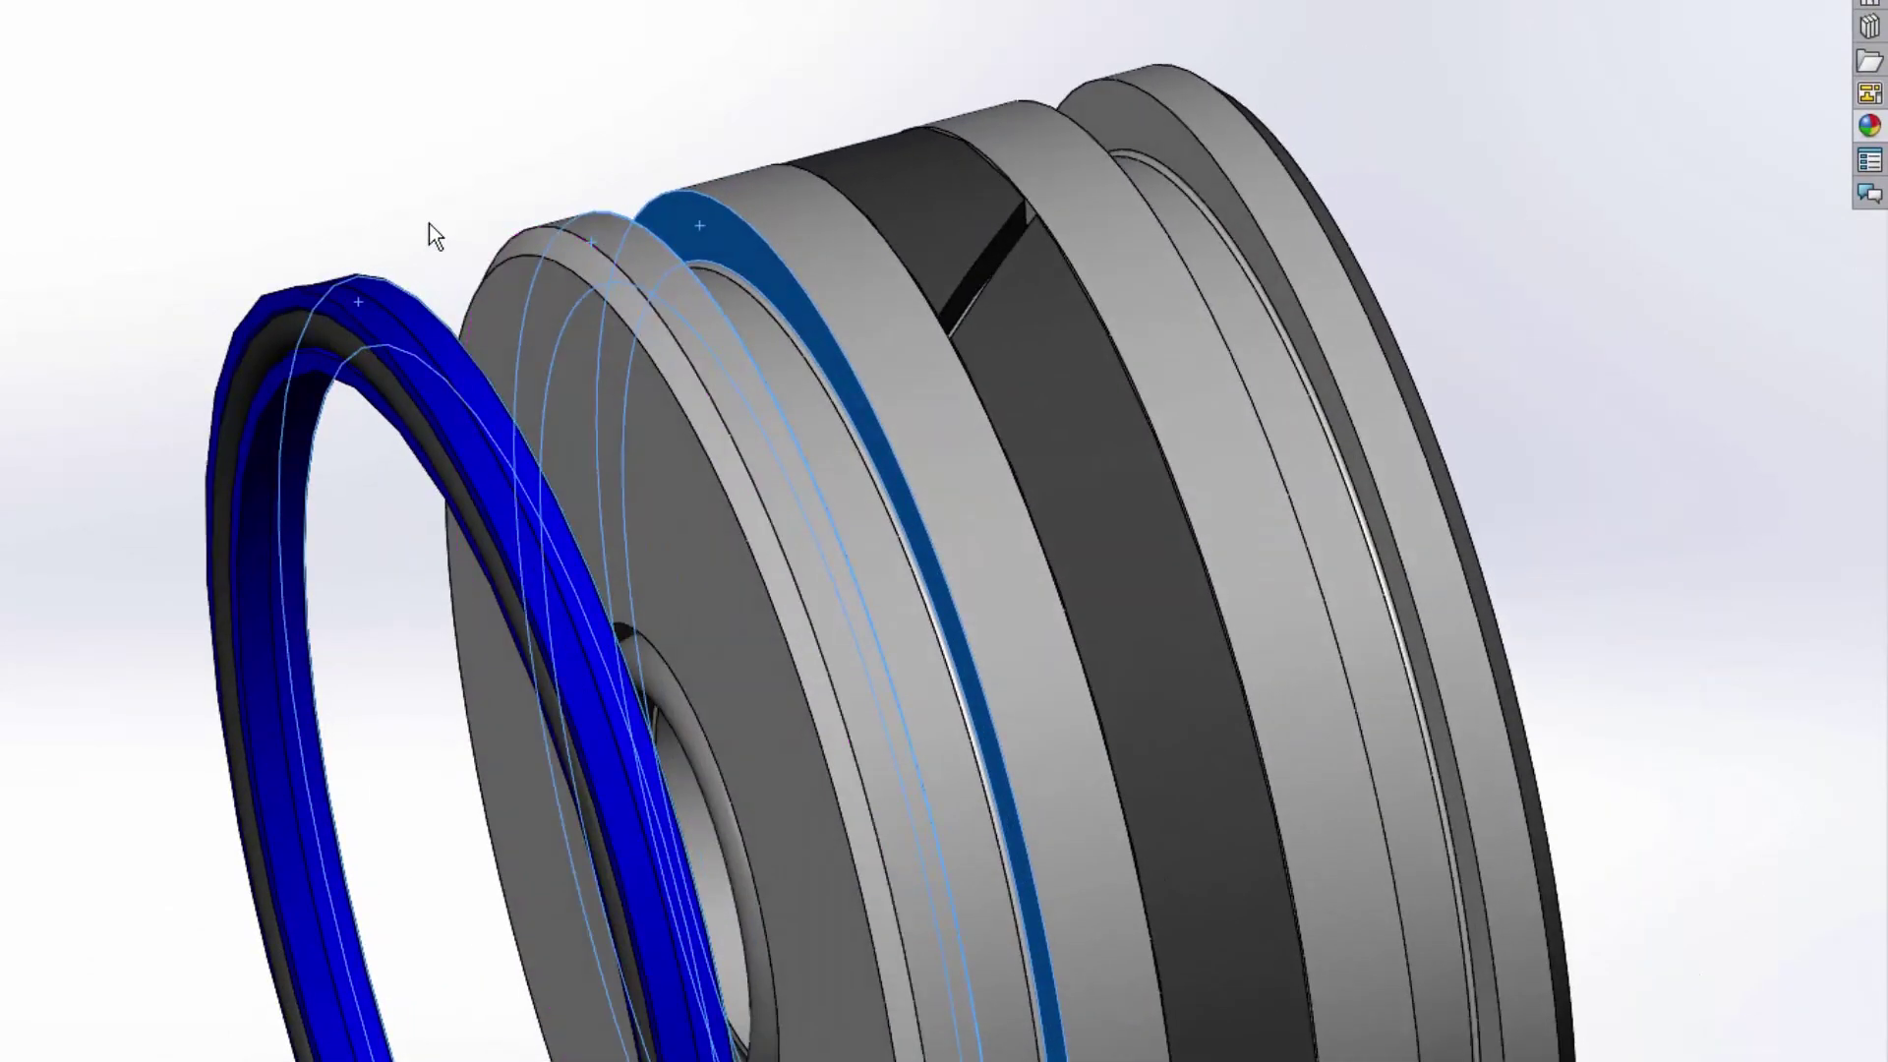
{"action": "left_click", "coordinate": [275, 298], "text": "ctrl"}
{"action": "left_click", "coordinate": [351, 281]}
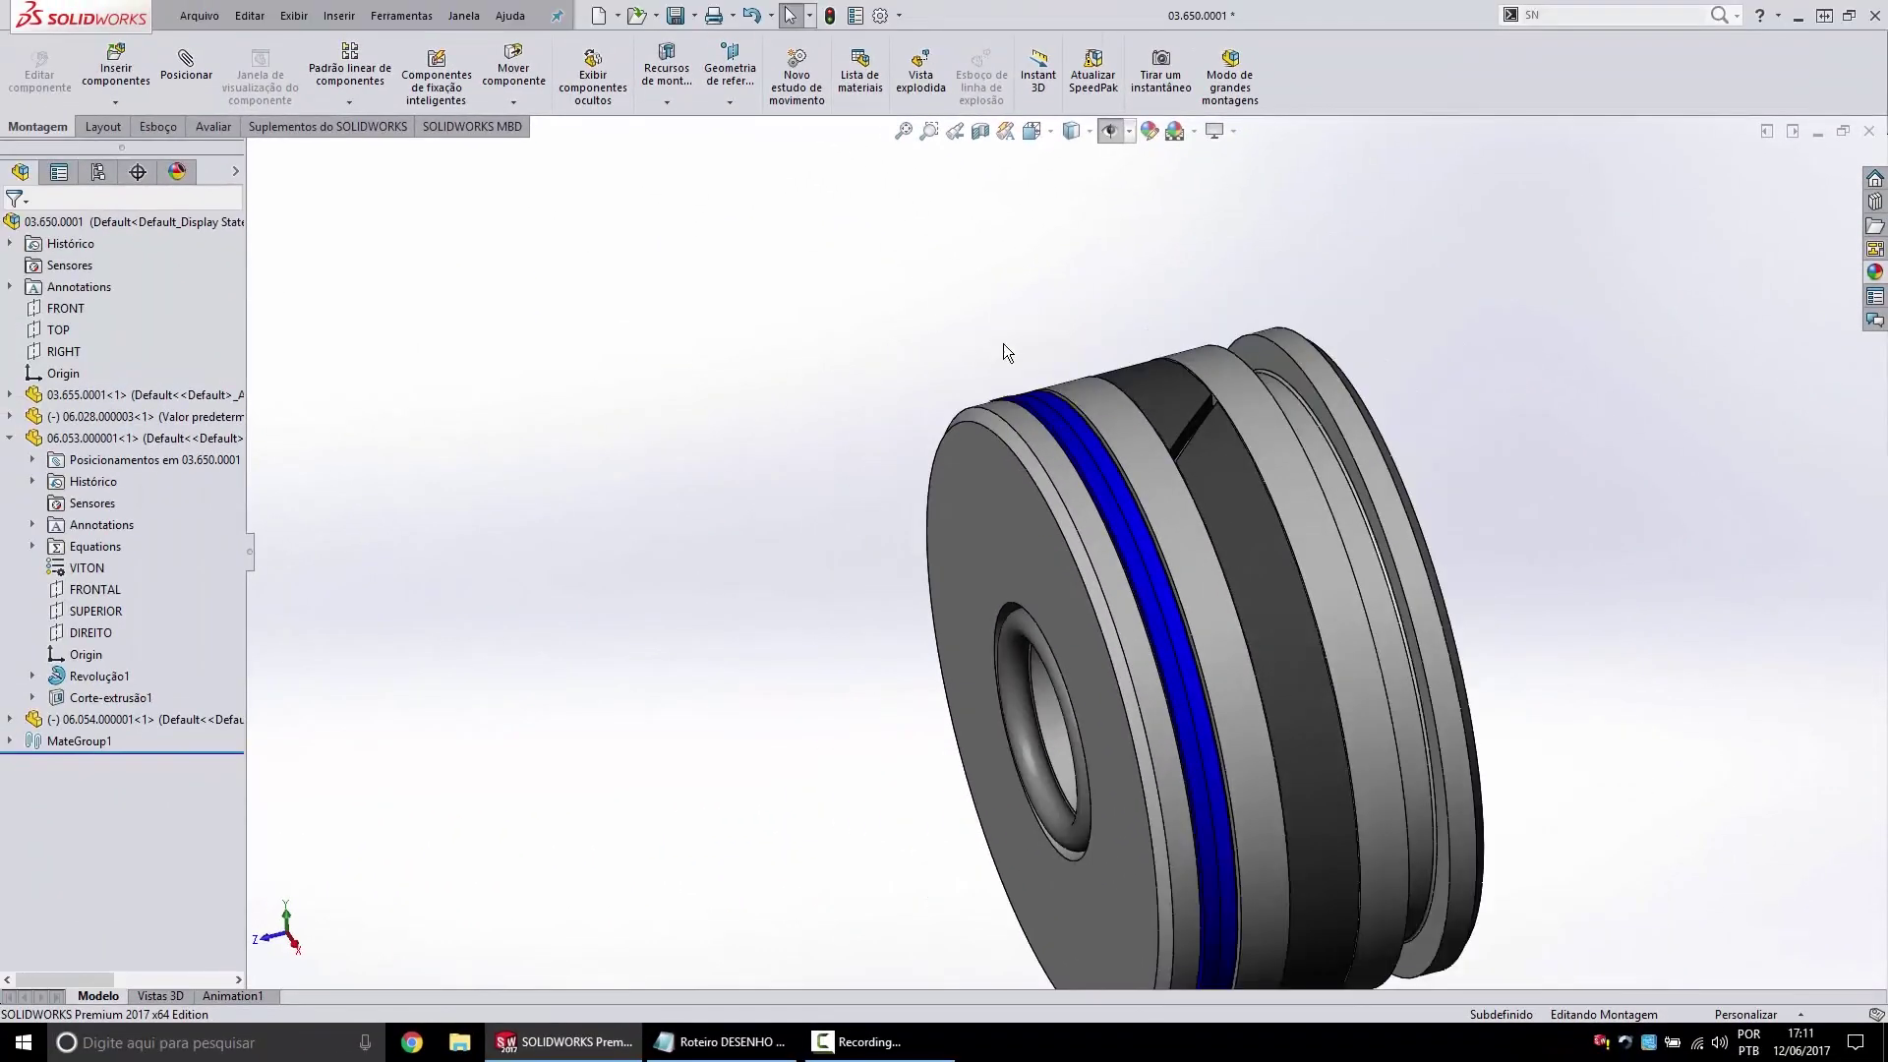
Ctrl-drag the blue seal to place a second copy beside the piston.
{"action": "scroll", "coordinate": [1042, 393], "scroll_direction": "up", "scroll_amount": 3}
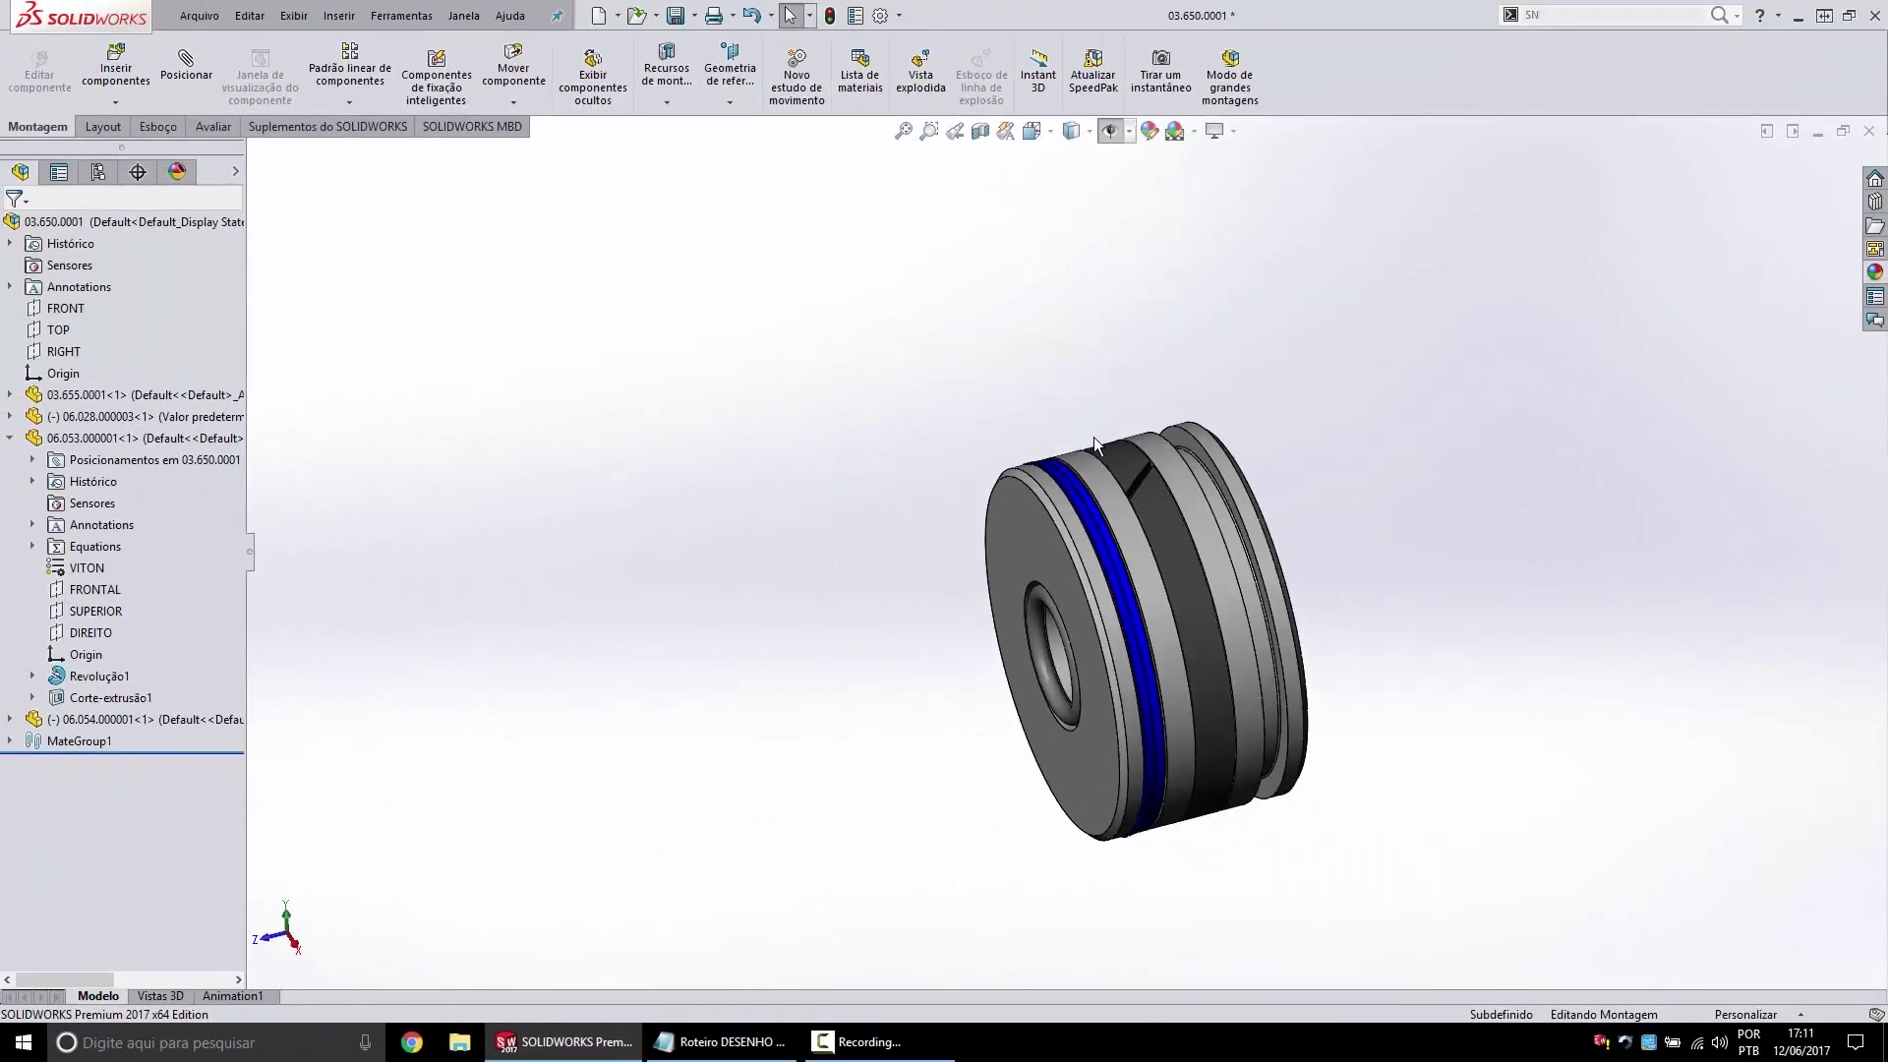
{"action": "scroll", "coordinate": [1086, 472], "scroll_direction": "up", "scroll_amount": 1}
{"action": "mouse_move", "coordinate": [1066, 531]}
{"action": "left_mouse_down", "text": "ctrl"}
{"action": "mouse_move", "coordinate": [1426, 399]}
{"action": "mouse_move", "coordinate": [1419, 508]}
{"action": "left_mouse_up", "text": "ctrl"}
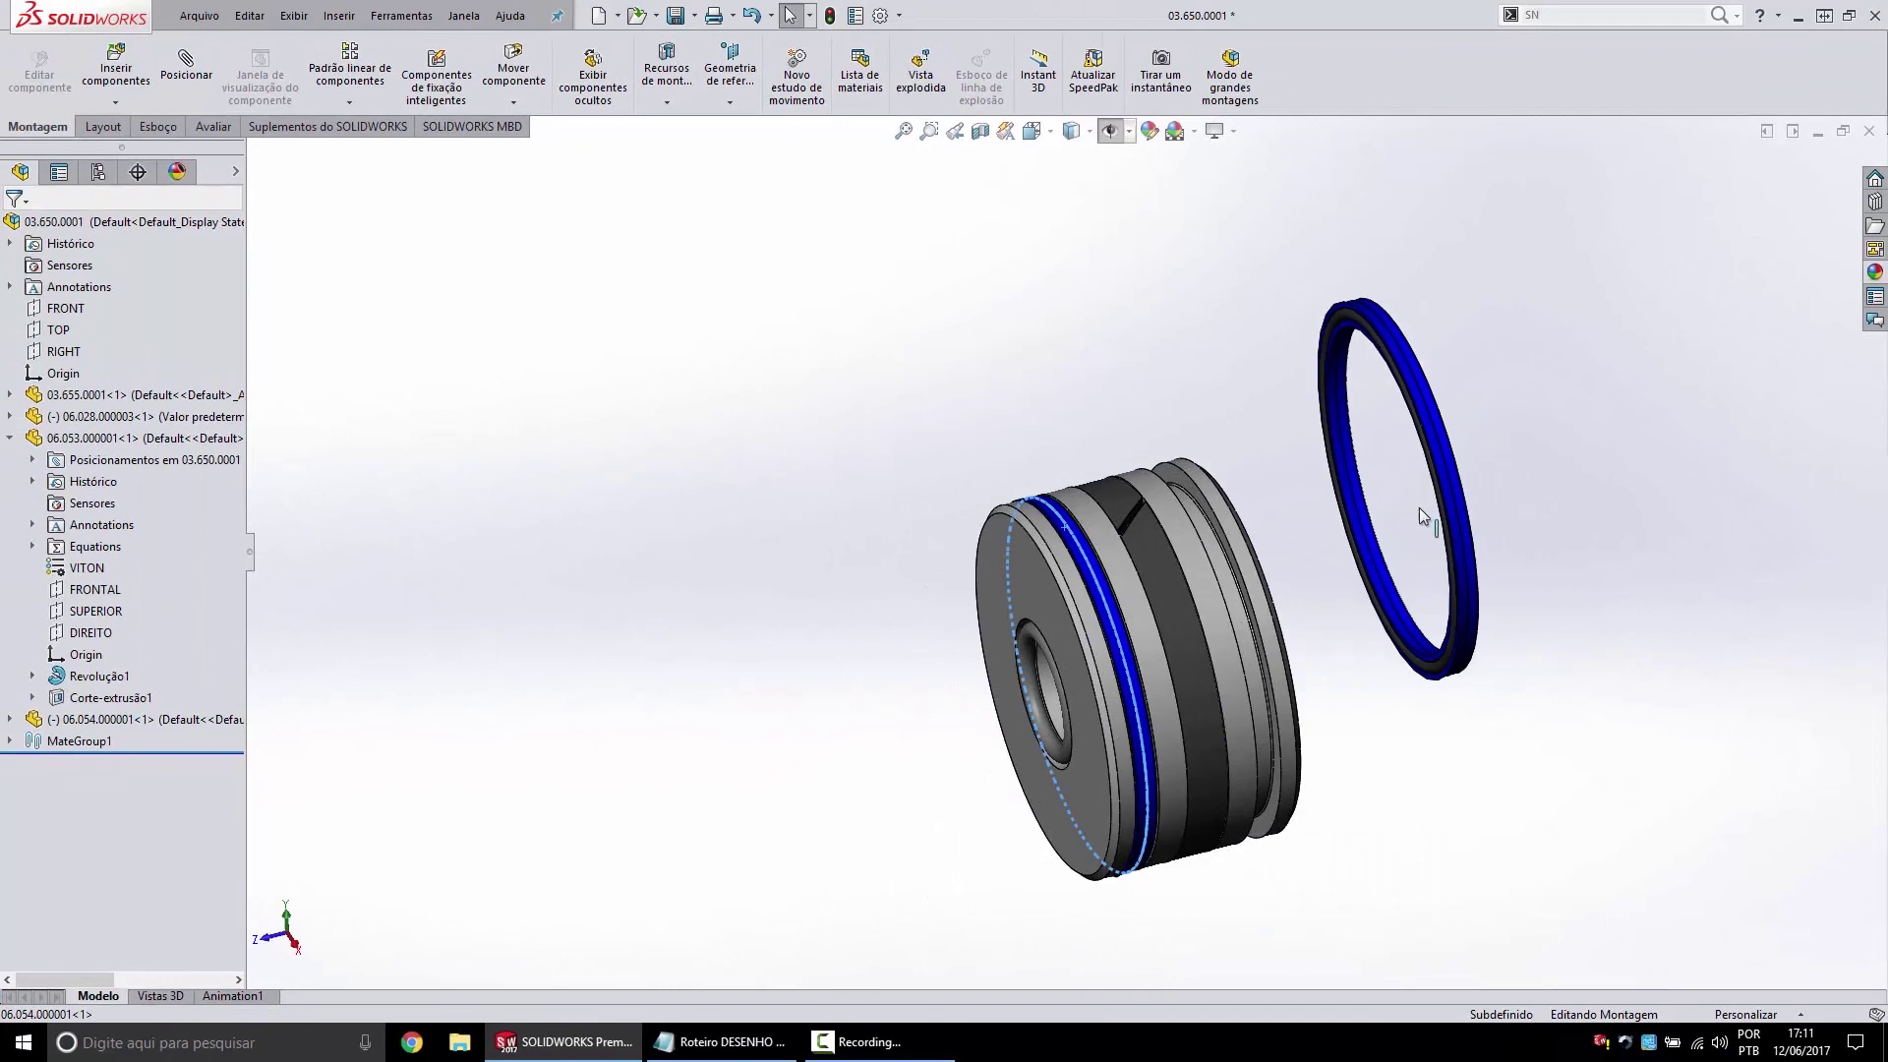
Rotate the copied seal and mate its inner face concentric with the piston groove.
{"action": "left_click", "coordinate": [1317, 393]}
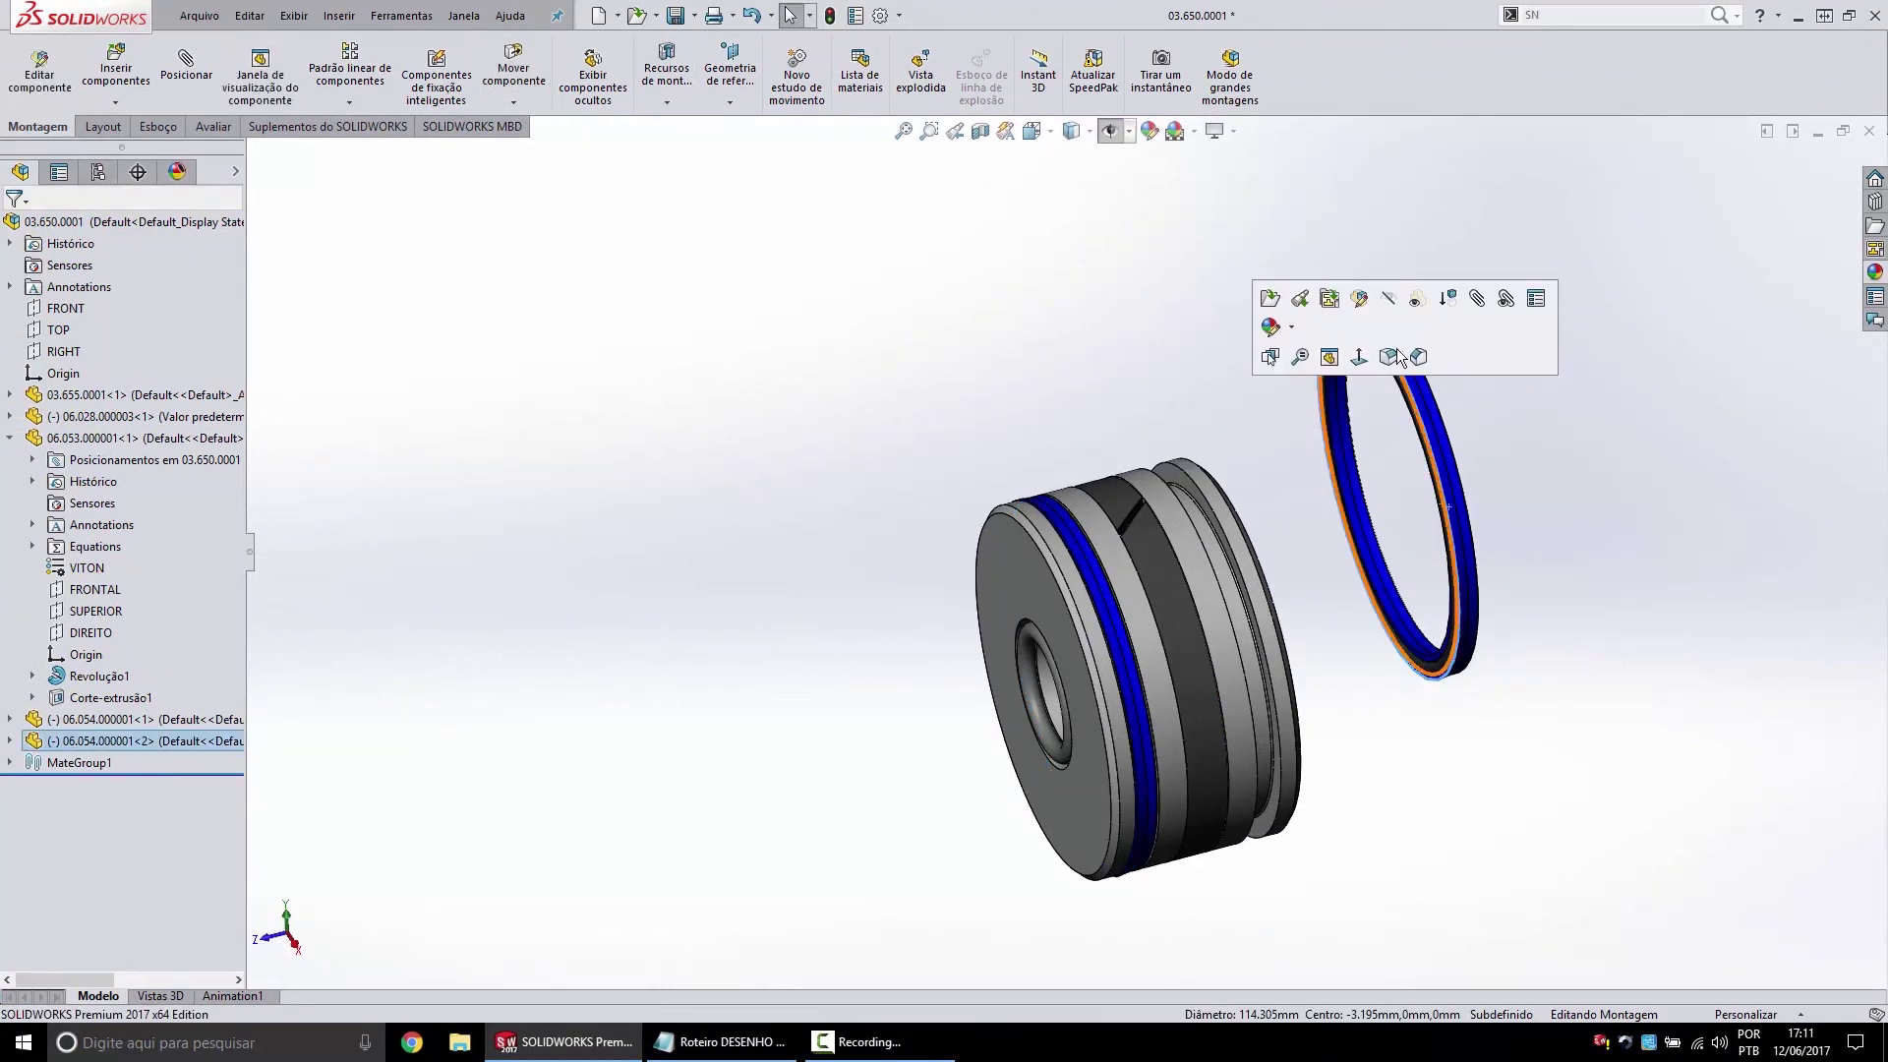
{"action": "mouse_move", "coordinate": [1317, 393]}
{"action": "right_mouse_down"}
{"action": "mouse_move", "coordinate": [1042, 549]}
{"action": "mouse_move", "coordinate": [1432, 535]}
{"action": "right_mouse_up"}
{"action": "scroll", "coordinate": [1487, 352], "scroll_direction": "down", "scroll_amount": 3}
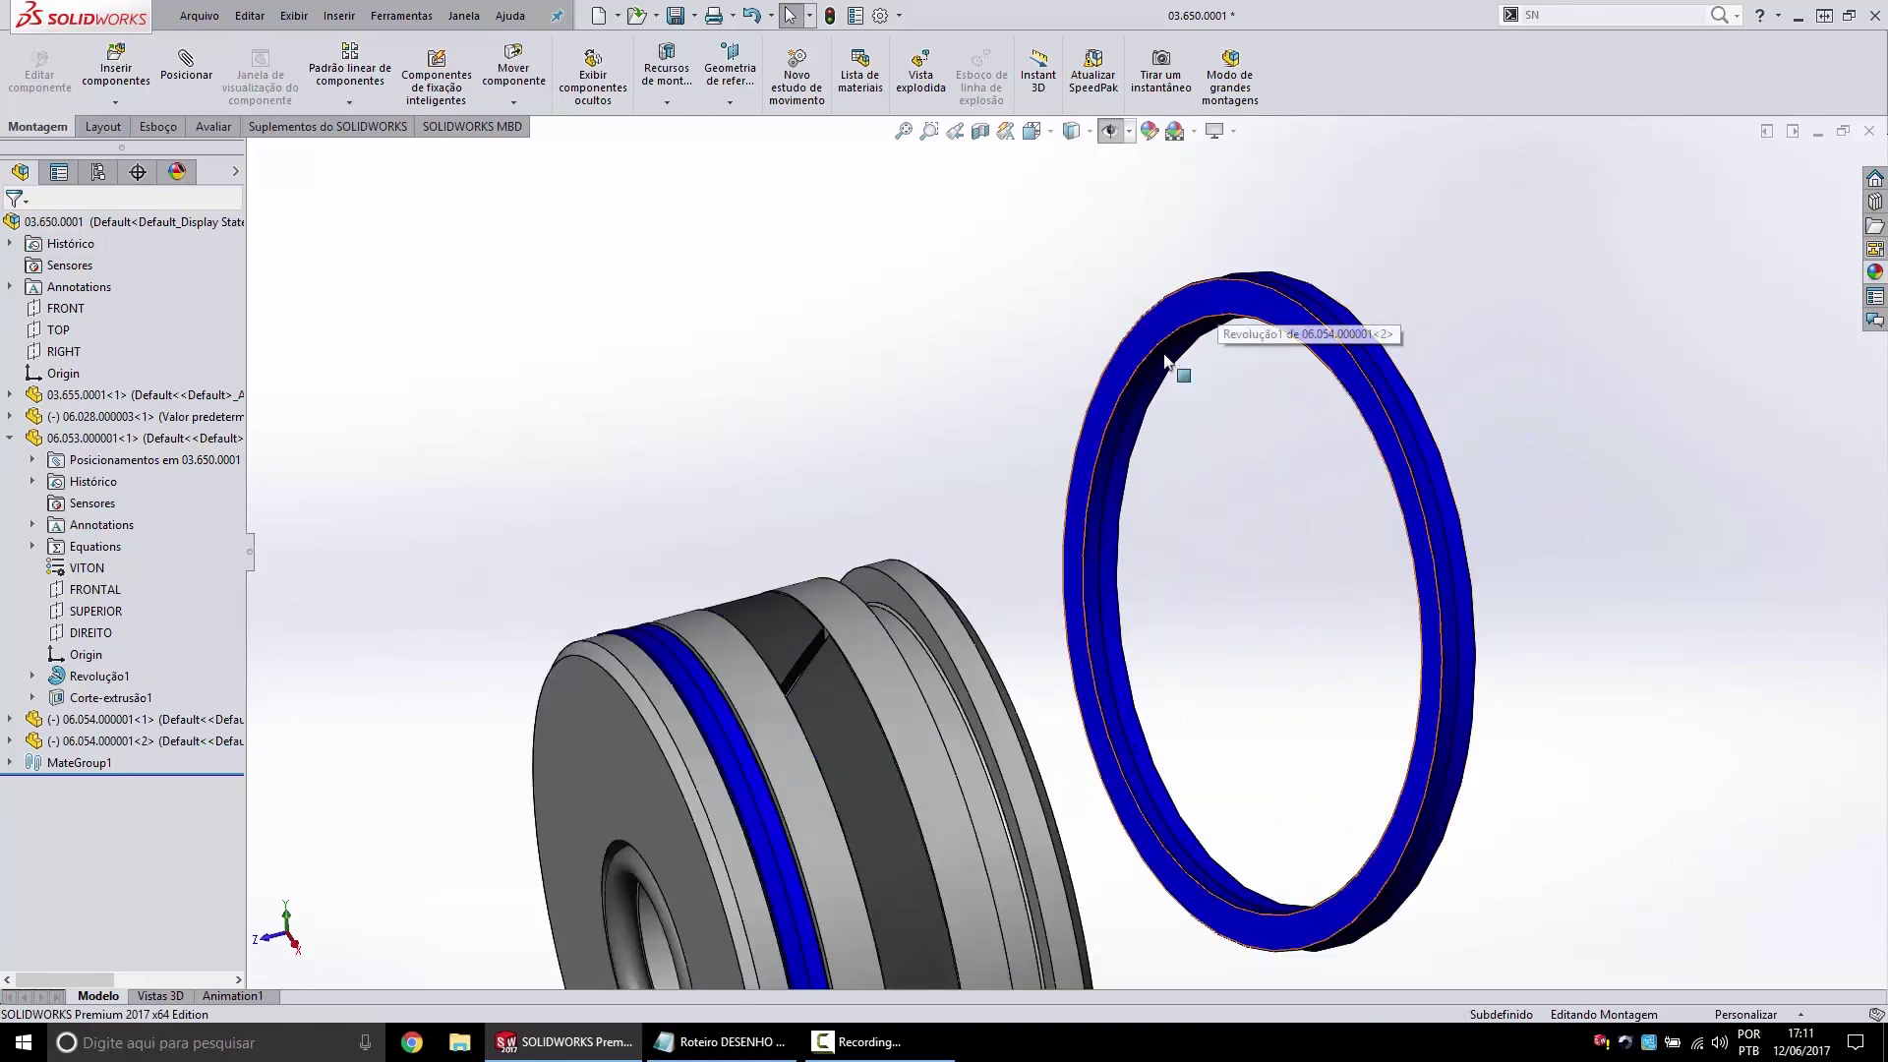
{"action": "left_click", "coordinate": [1117, 417]}
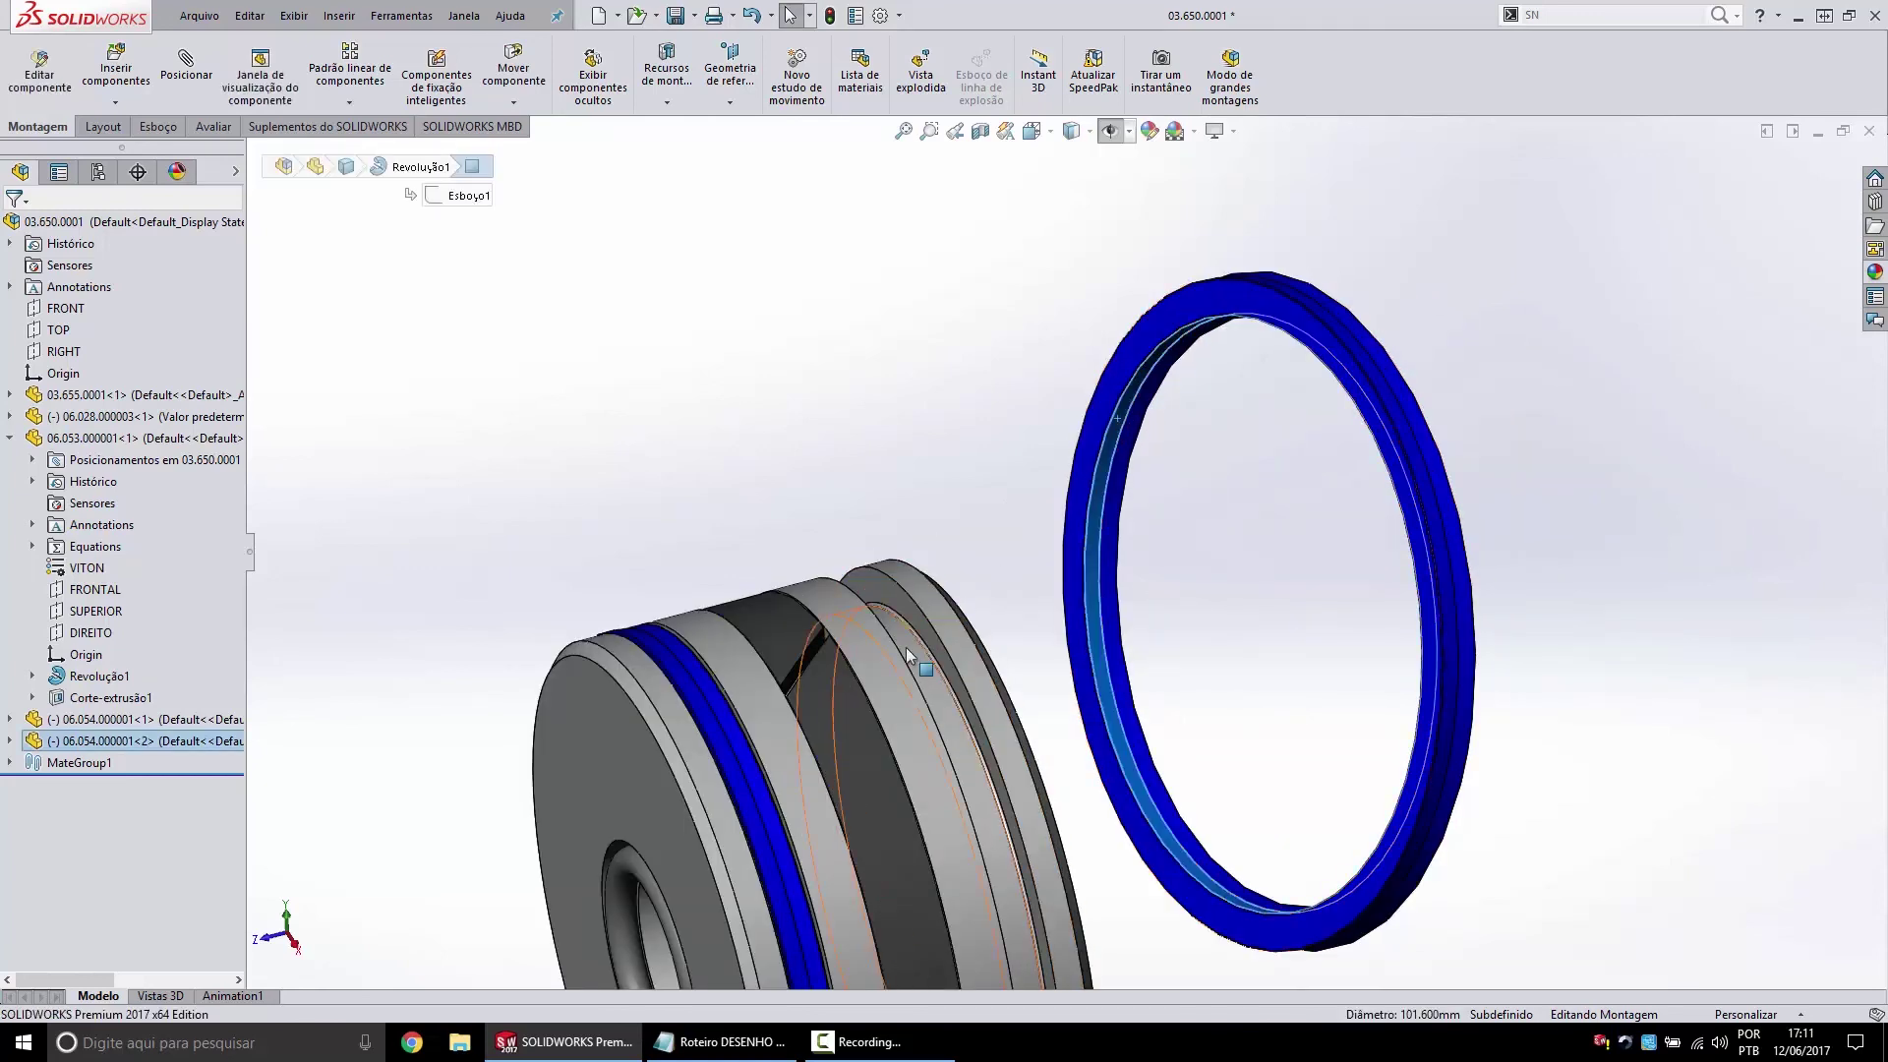
{"action": "left_click", "coordinate": [959, 651], "text": "ctrl"}
{"action": "left_click", "coordinate": [1032, 631]}
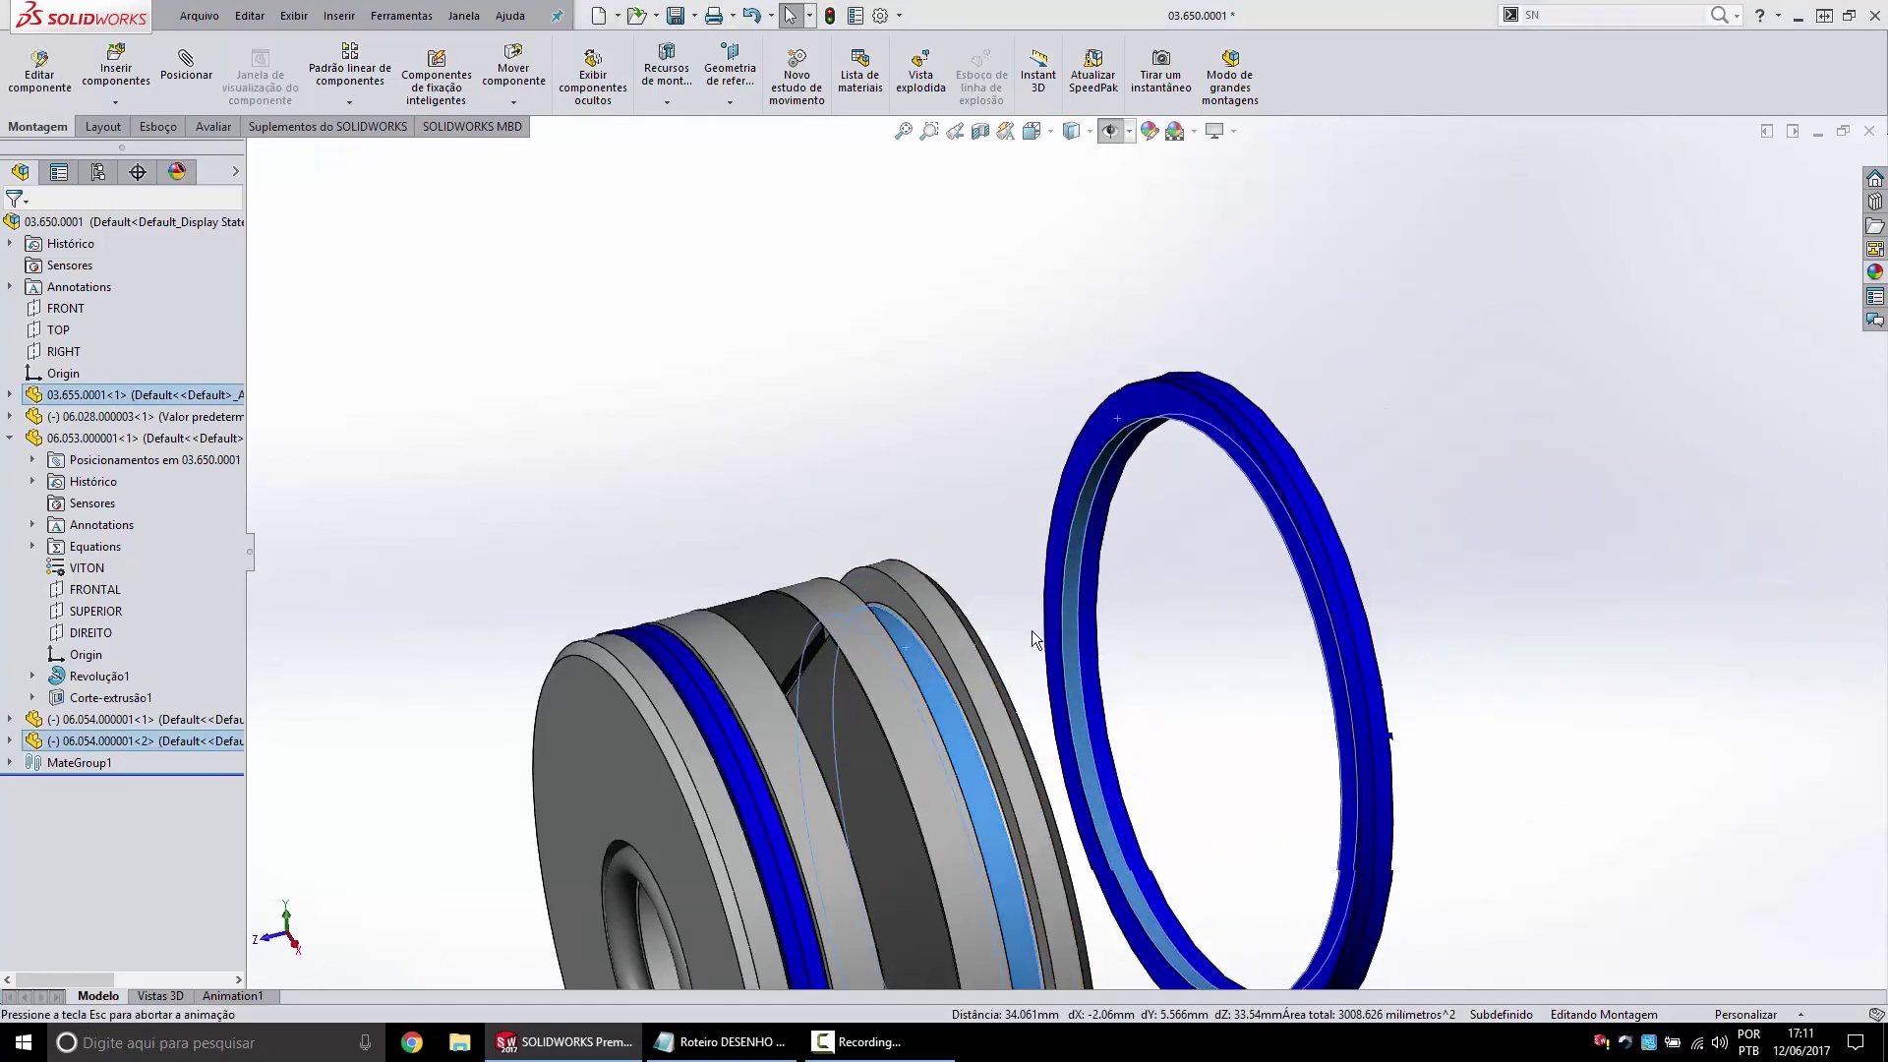
Mate the second seal's edge to the groove edge so it seats in the other groove.
{"action": "middle_click_drag", "start_coordinate": [1025, 546], "coordinate": [1061, 545]}
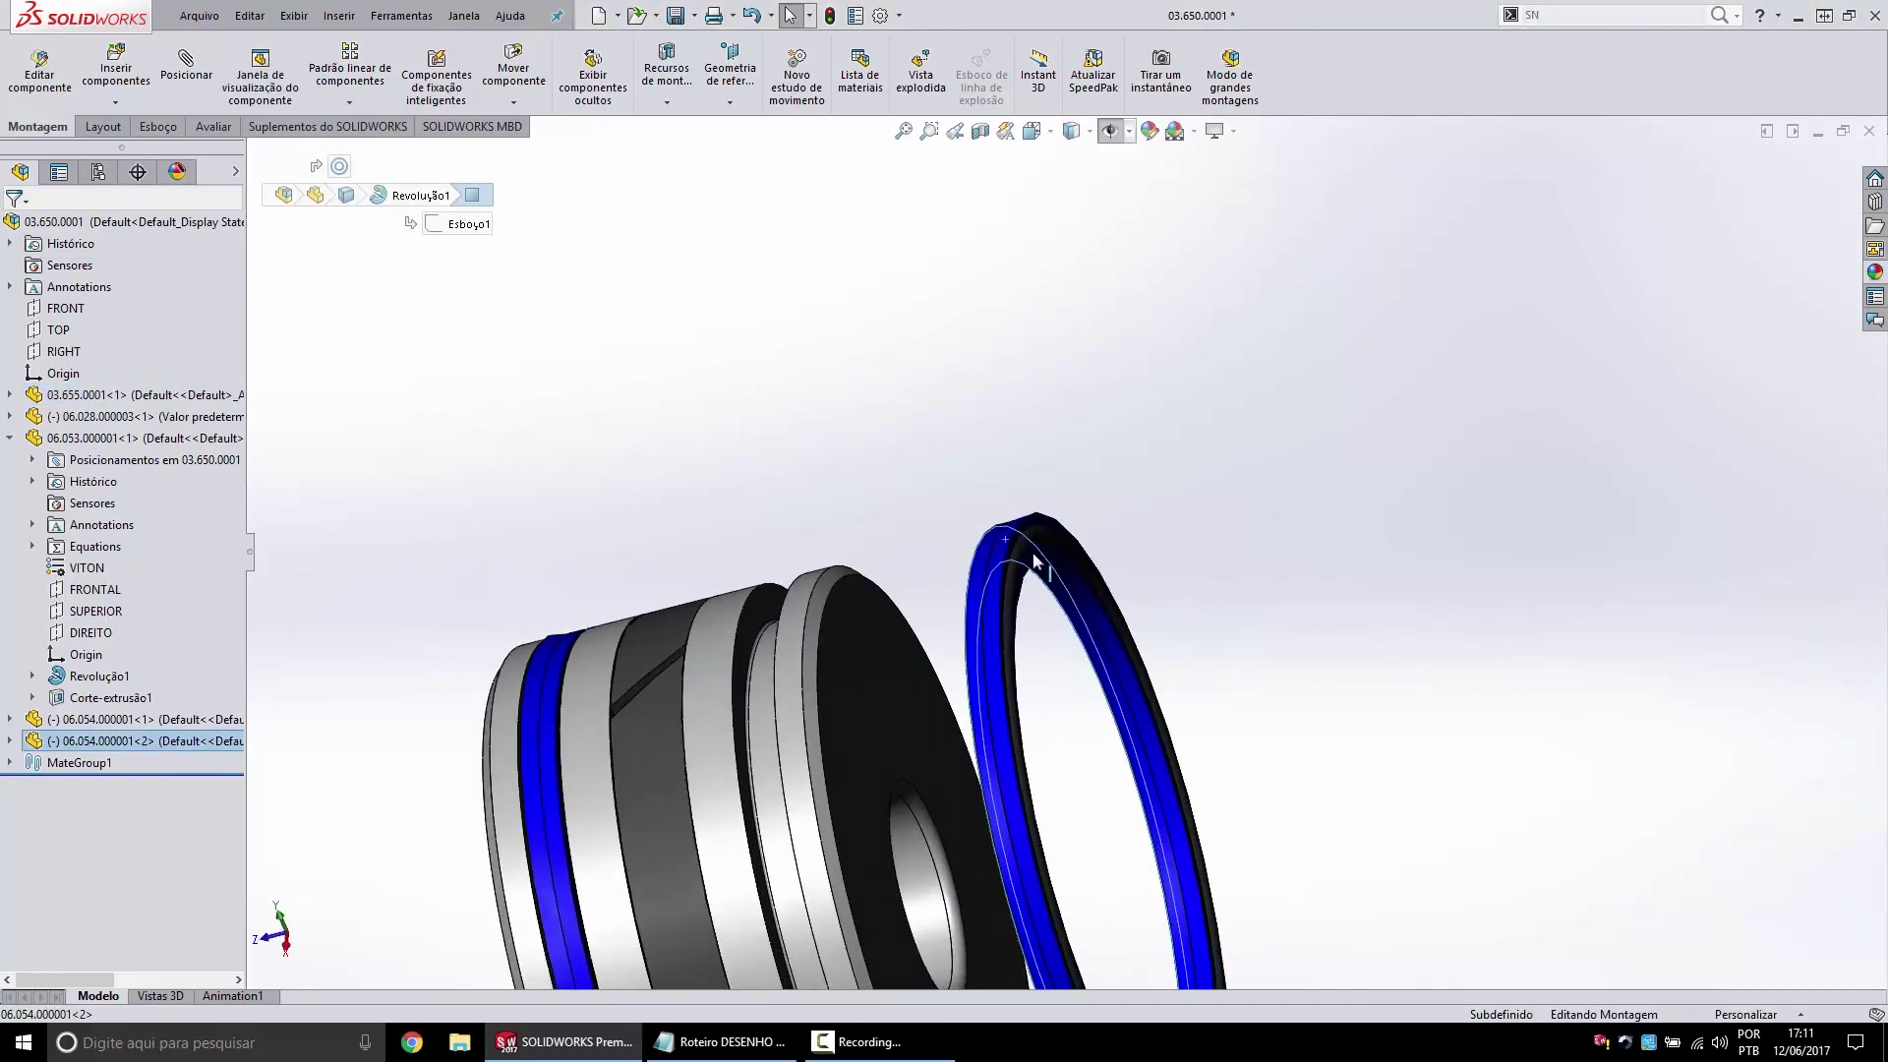
{"action": "scroll", "coordinate": [1062, 545], "scroll_direction": "down", "scroll_amount": 2}
{"action": "scroll", "coordinate": [1028, 512], "scroll_direction": "down", "scroll_amount": 2}
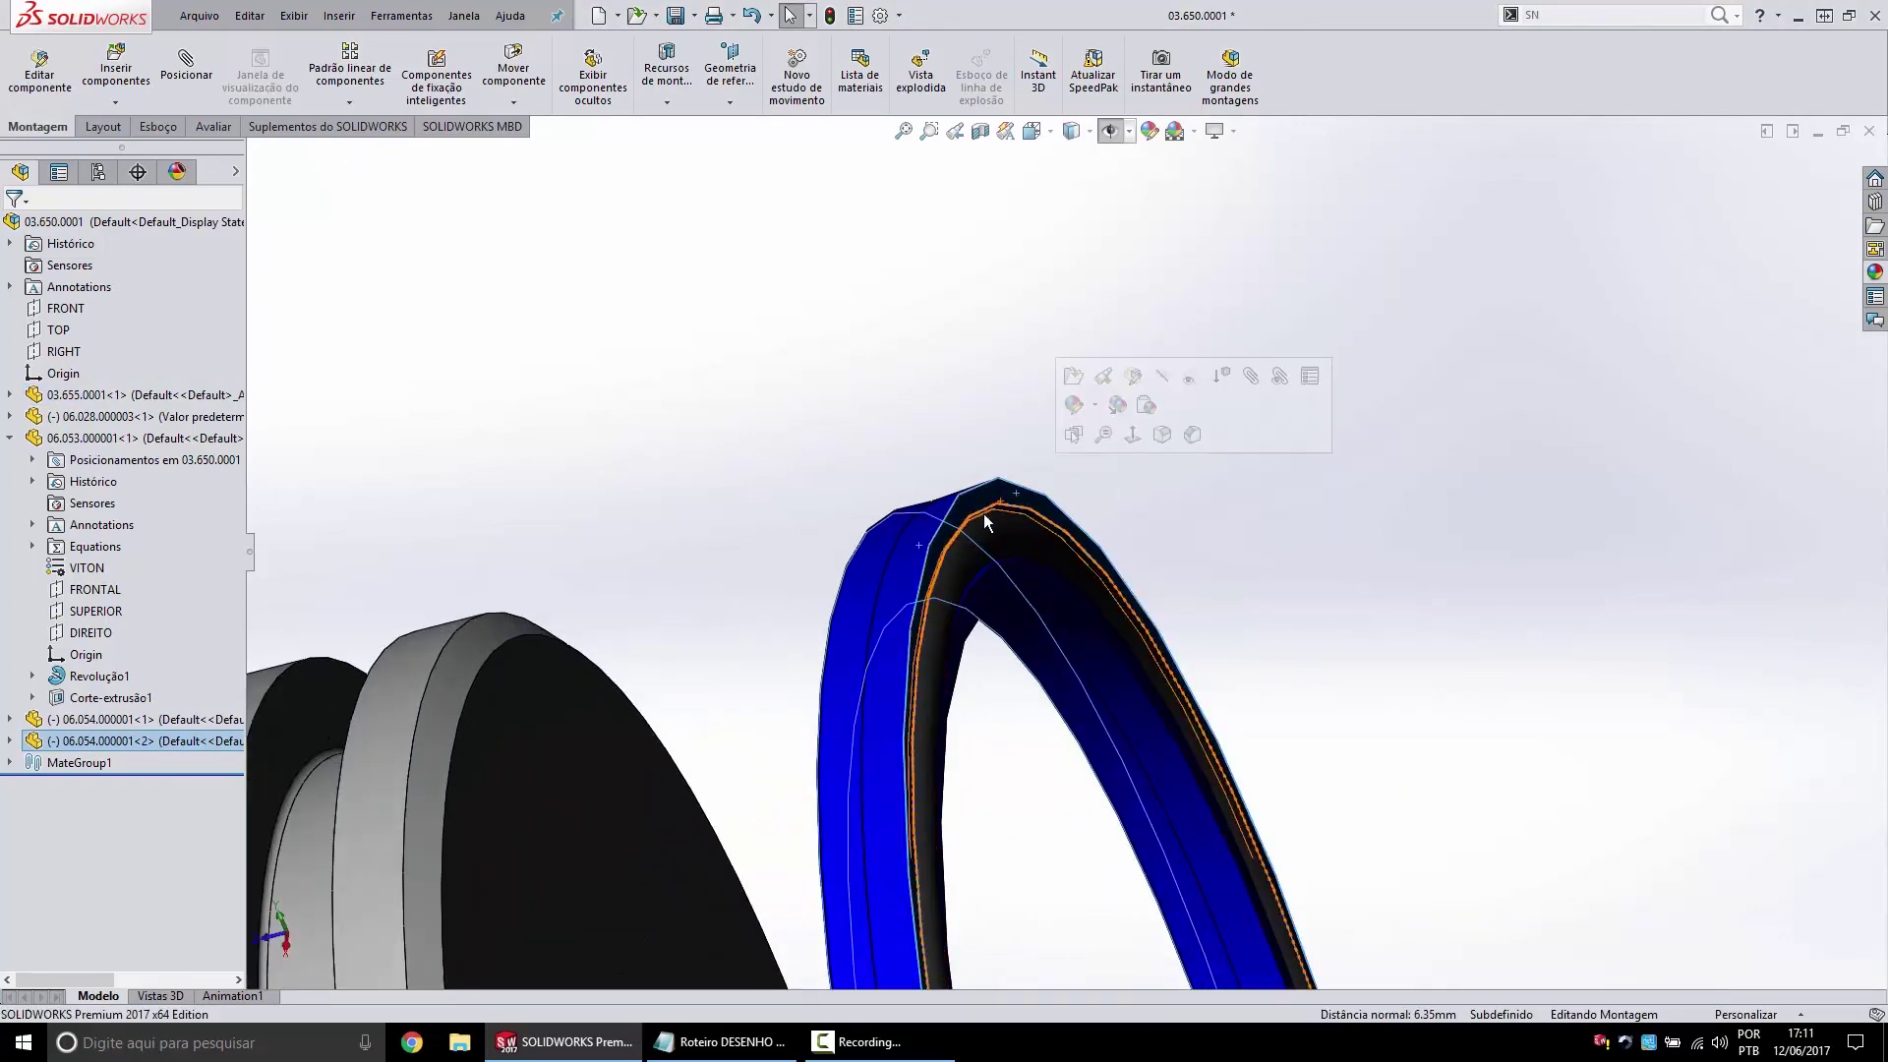
{"action": "scroll", "coordinate": [986, 511], "scroll_direction": "up", "scroll_amount": 3}
{"action": "mouse_move", "coordinate": [985, 511]}
{"action": "middle_mouse_down"}
{"action": "mouse_move", "coordinate": [1079, 575]}
{"action": "mouse_move", "coordinate": [700, 606]}
{"action": "middle_mouse_up"}
{"action": "left_click", "coordinate": [737, 596]}
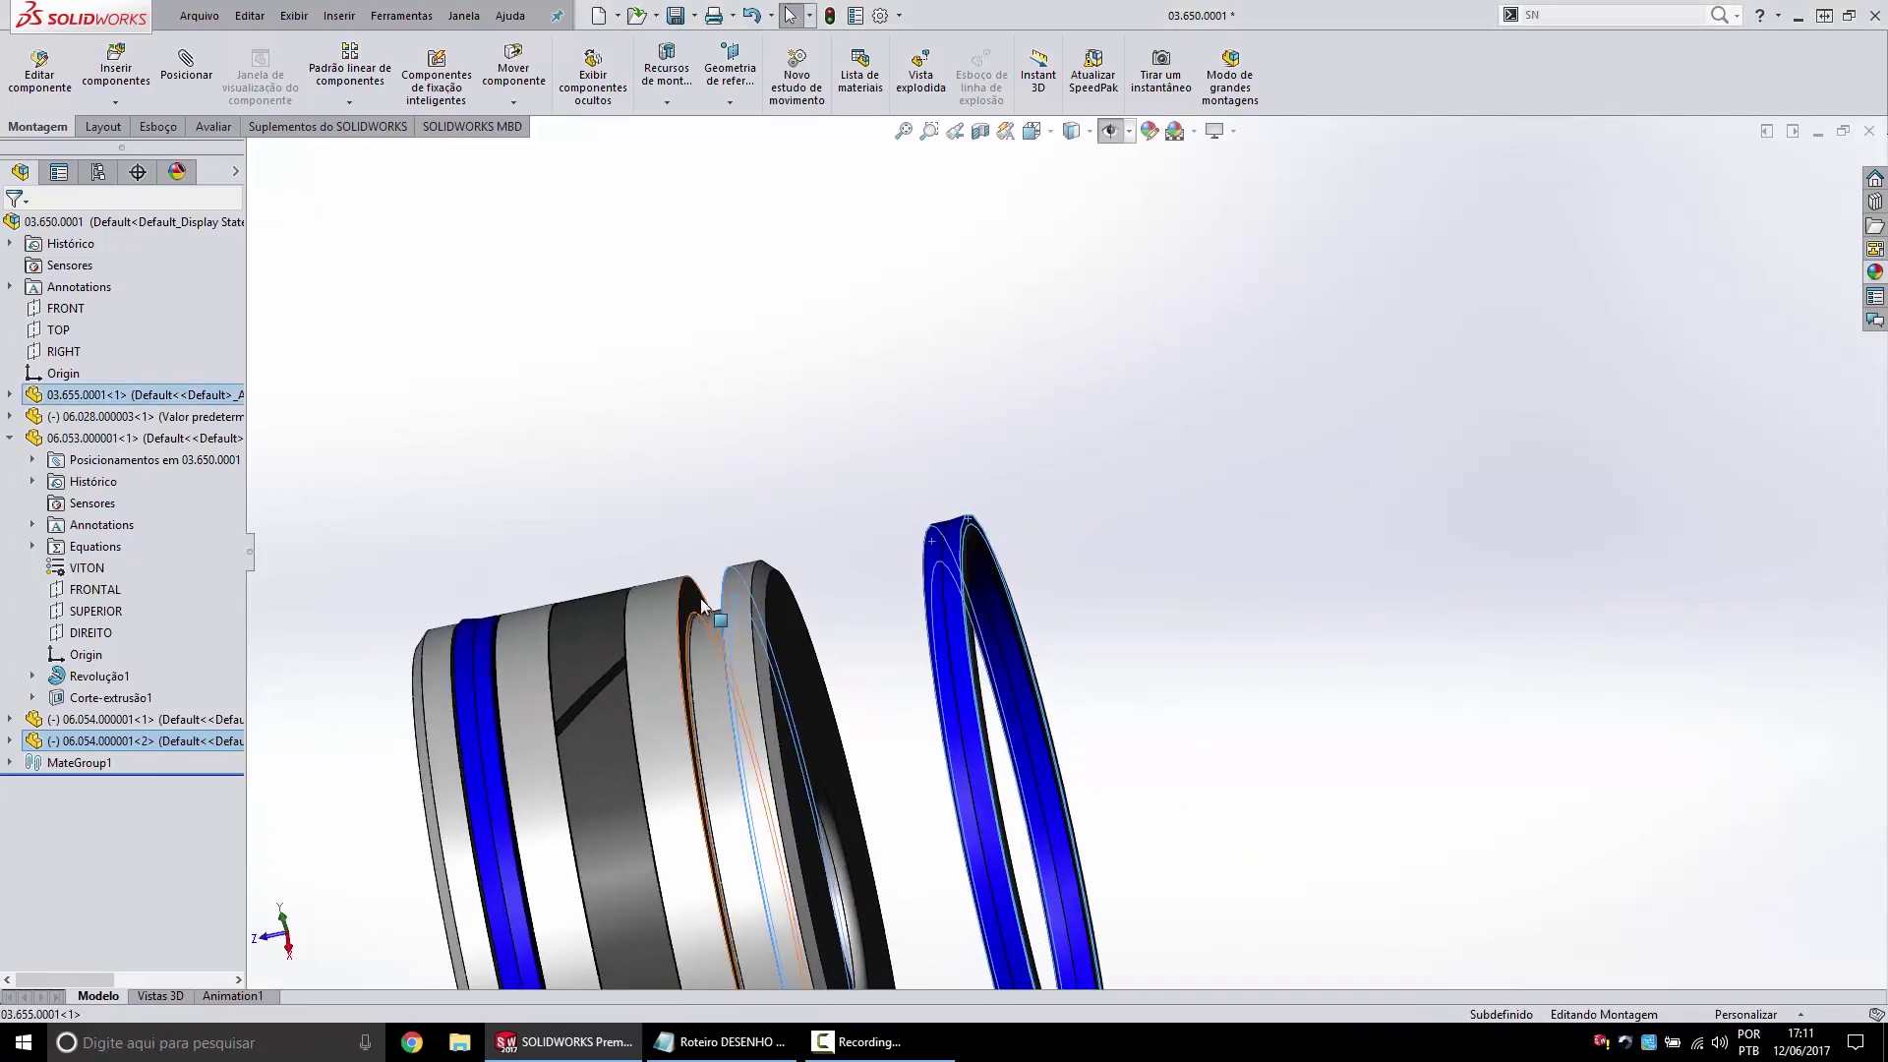
{"action": "left_click", "coordinate": [716, 597], "text": "ctrl"}
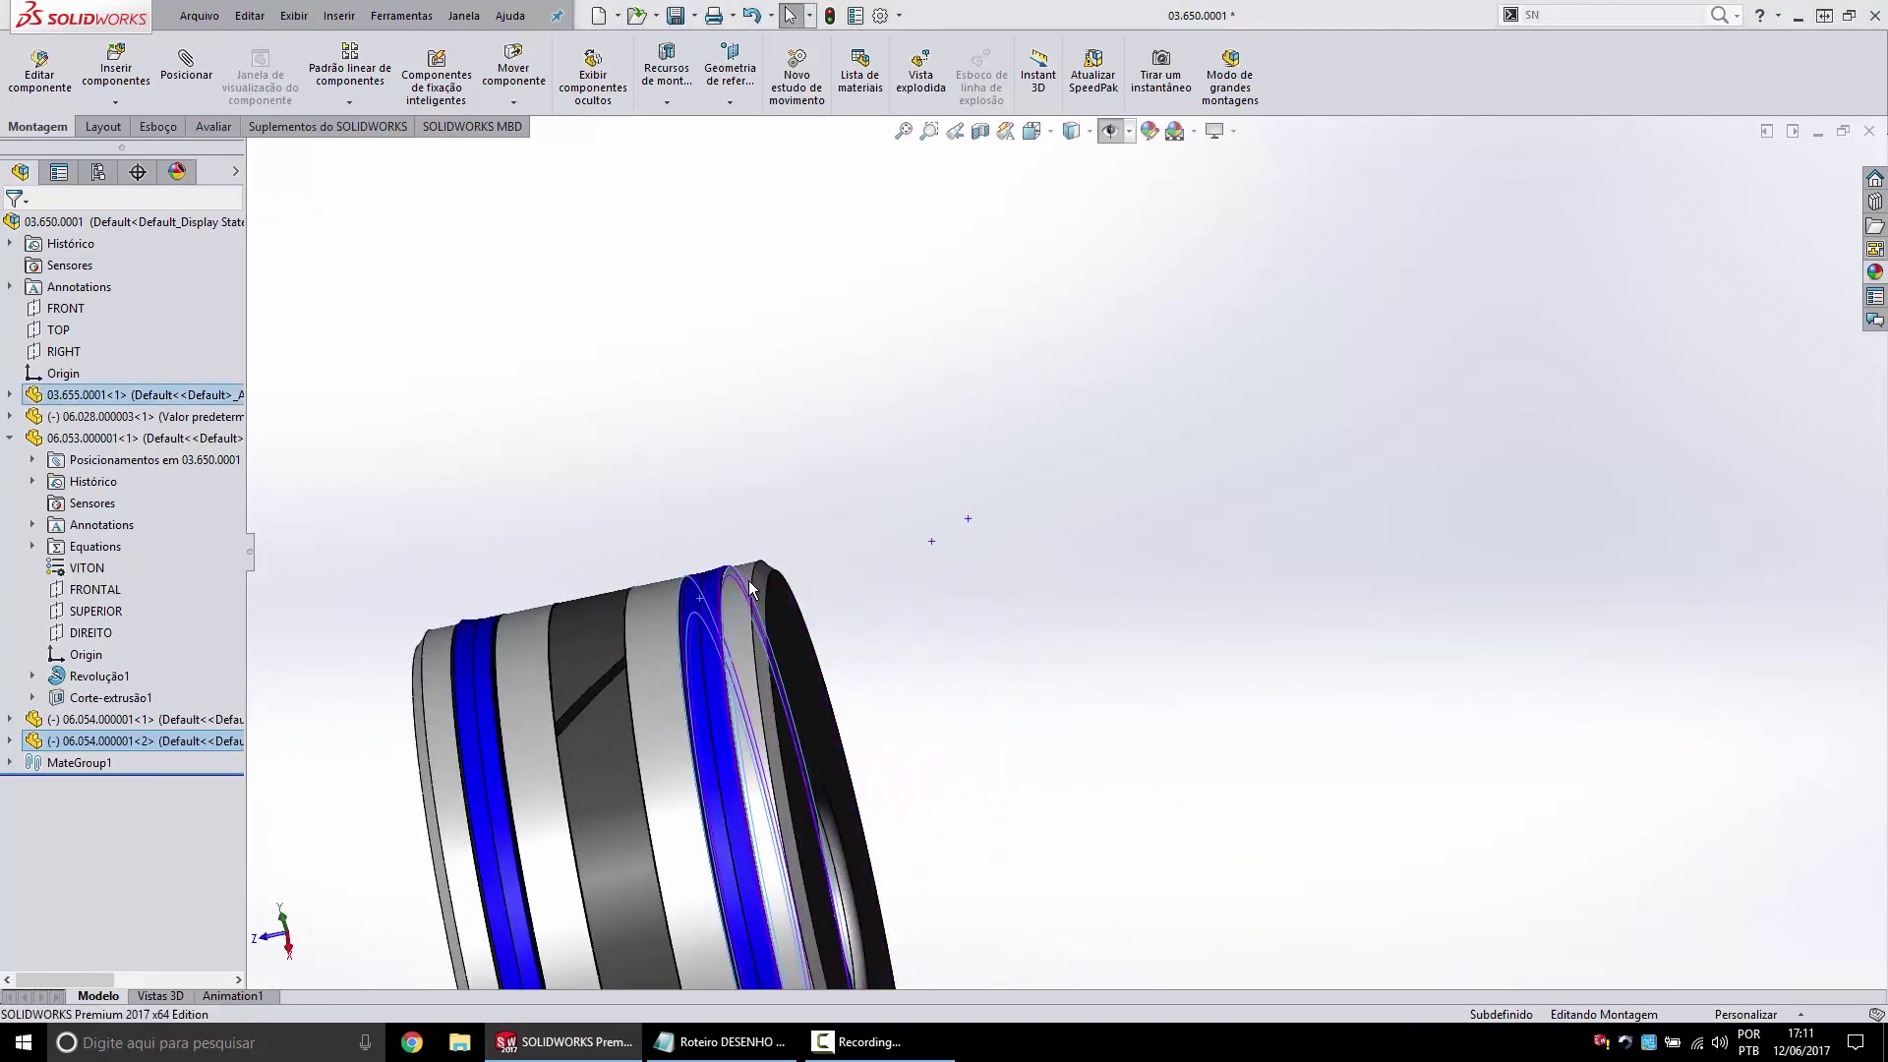
Fit the whole assembly in view and select the piston part.
{"action": "key", "text": "Escape"}
{"action": "left_click", "coordinate": [901, 133]}
{"action": "mouse_move", "coordinate": [948, 329]}
{"action": "middle_mouse_down"}
{"action": "mouse_move", "coordinate": [1131, 541]}
{"action": "mouse_move", "coordinate": [1086, 524]}
{"action": "mouse_move", "coordinate": [1109, 515]}
{"action": "middle_mouse_up"}
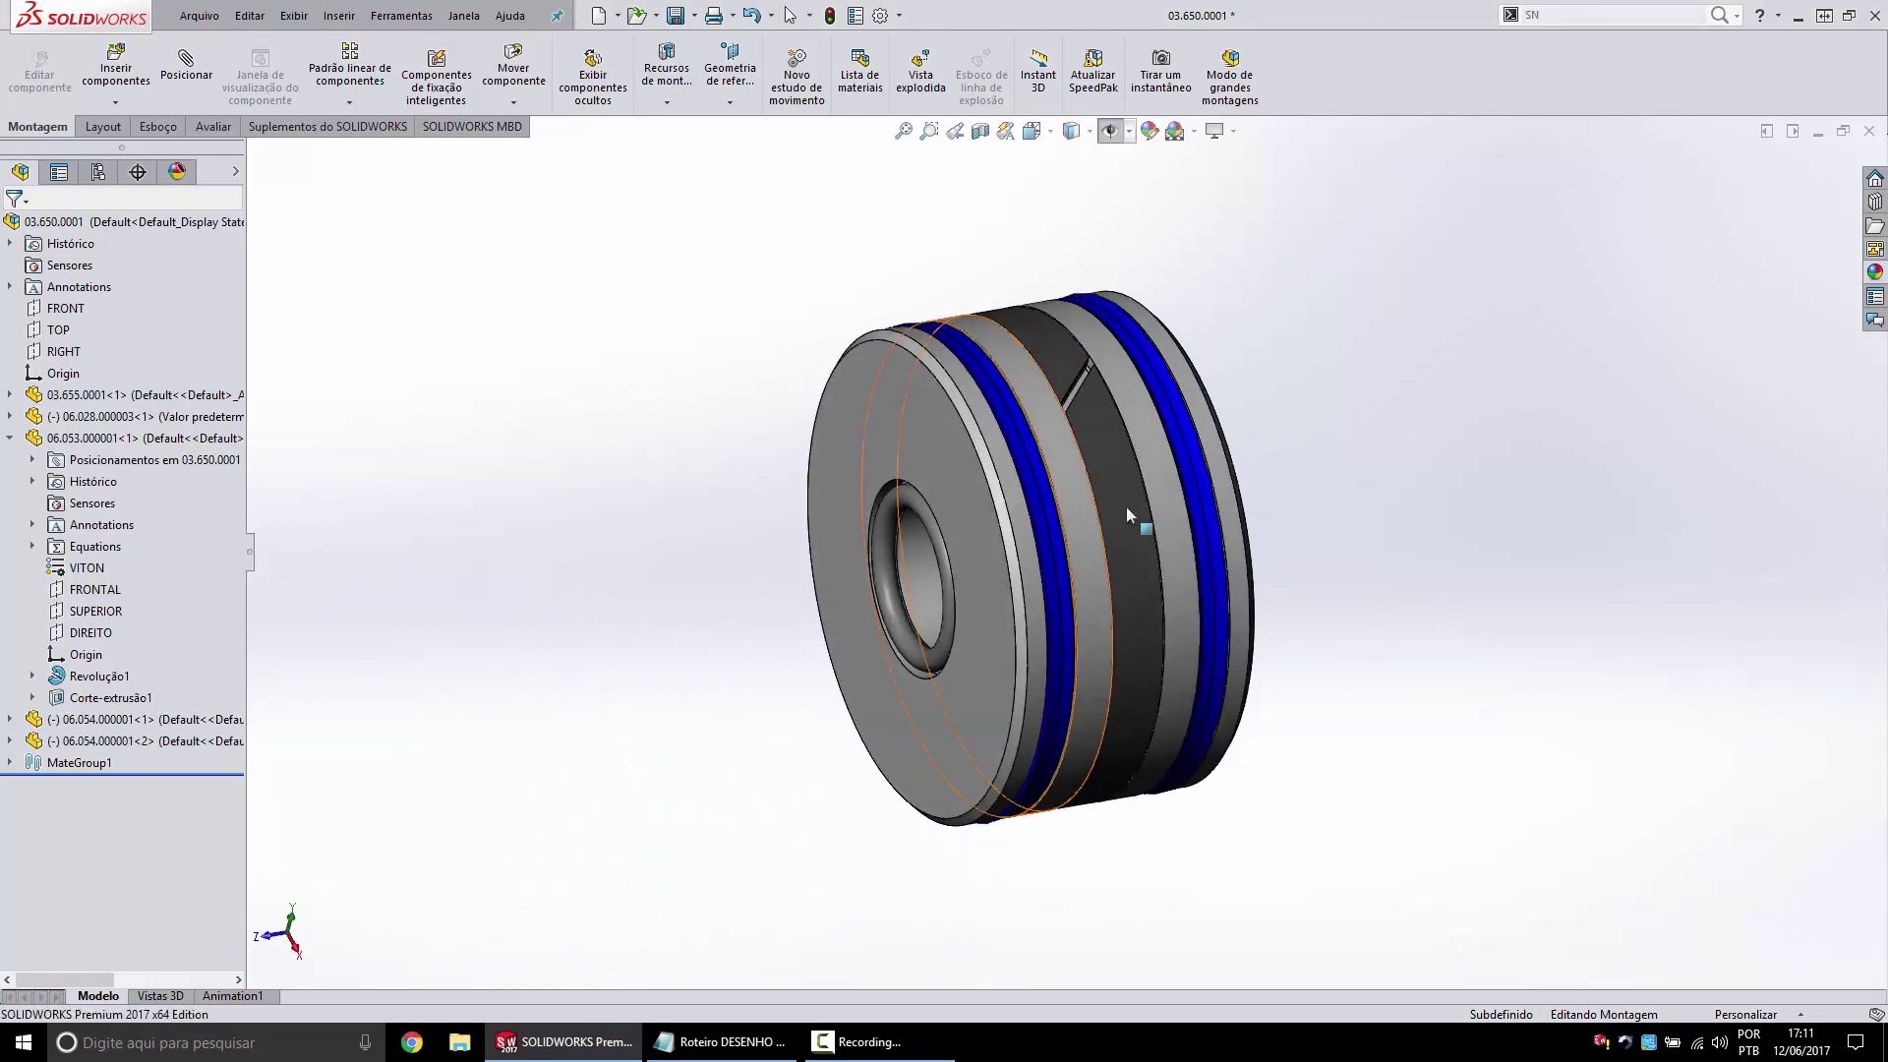
{"action": "left_click", "coordinate": [944, 432]}
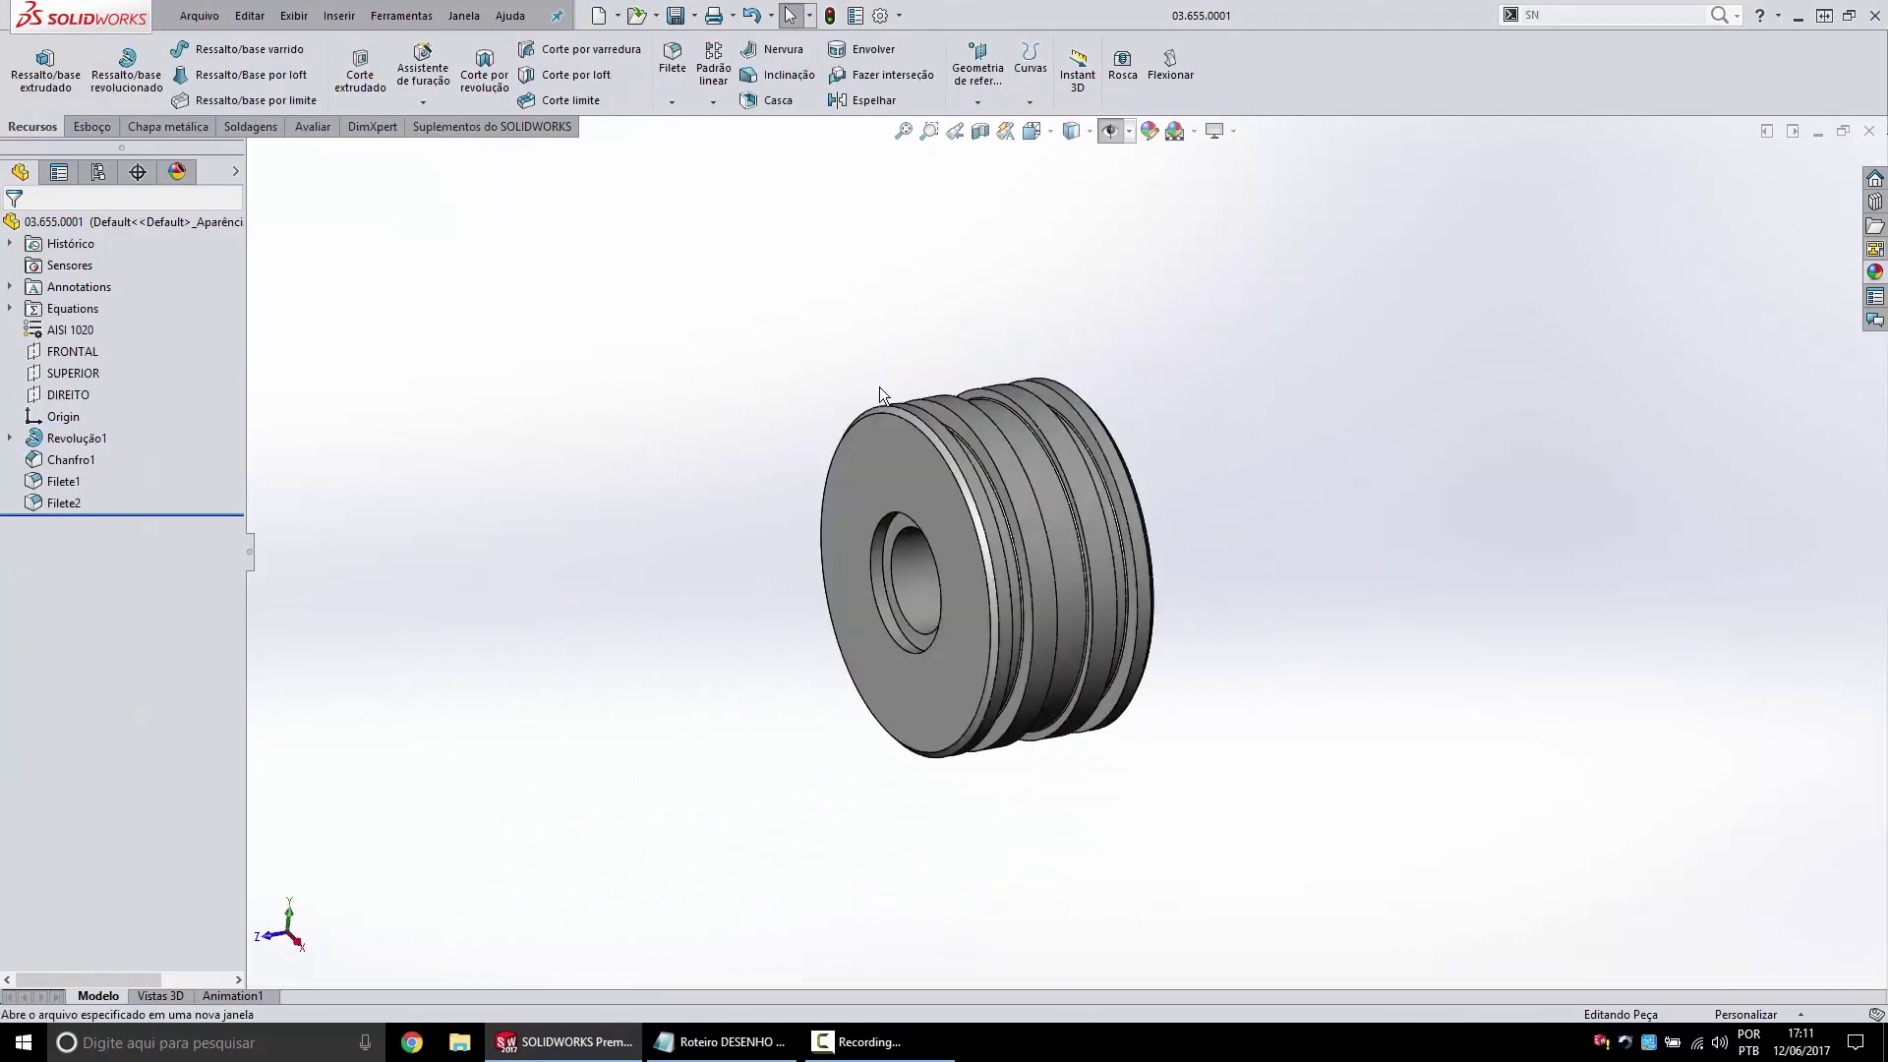
Give piston part 03.655.0001 a copper appearance (RGB 252, 188, 132).
{"action": "right_click", "coordinate": [161, 222]}
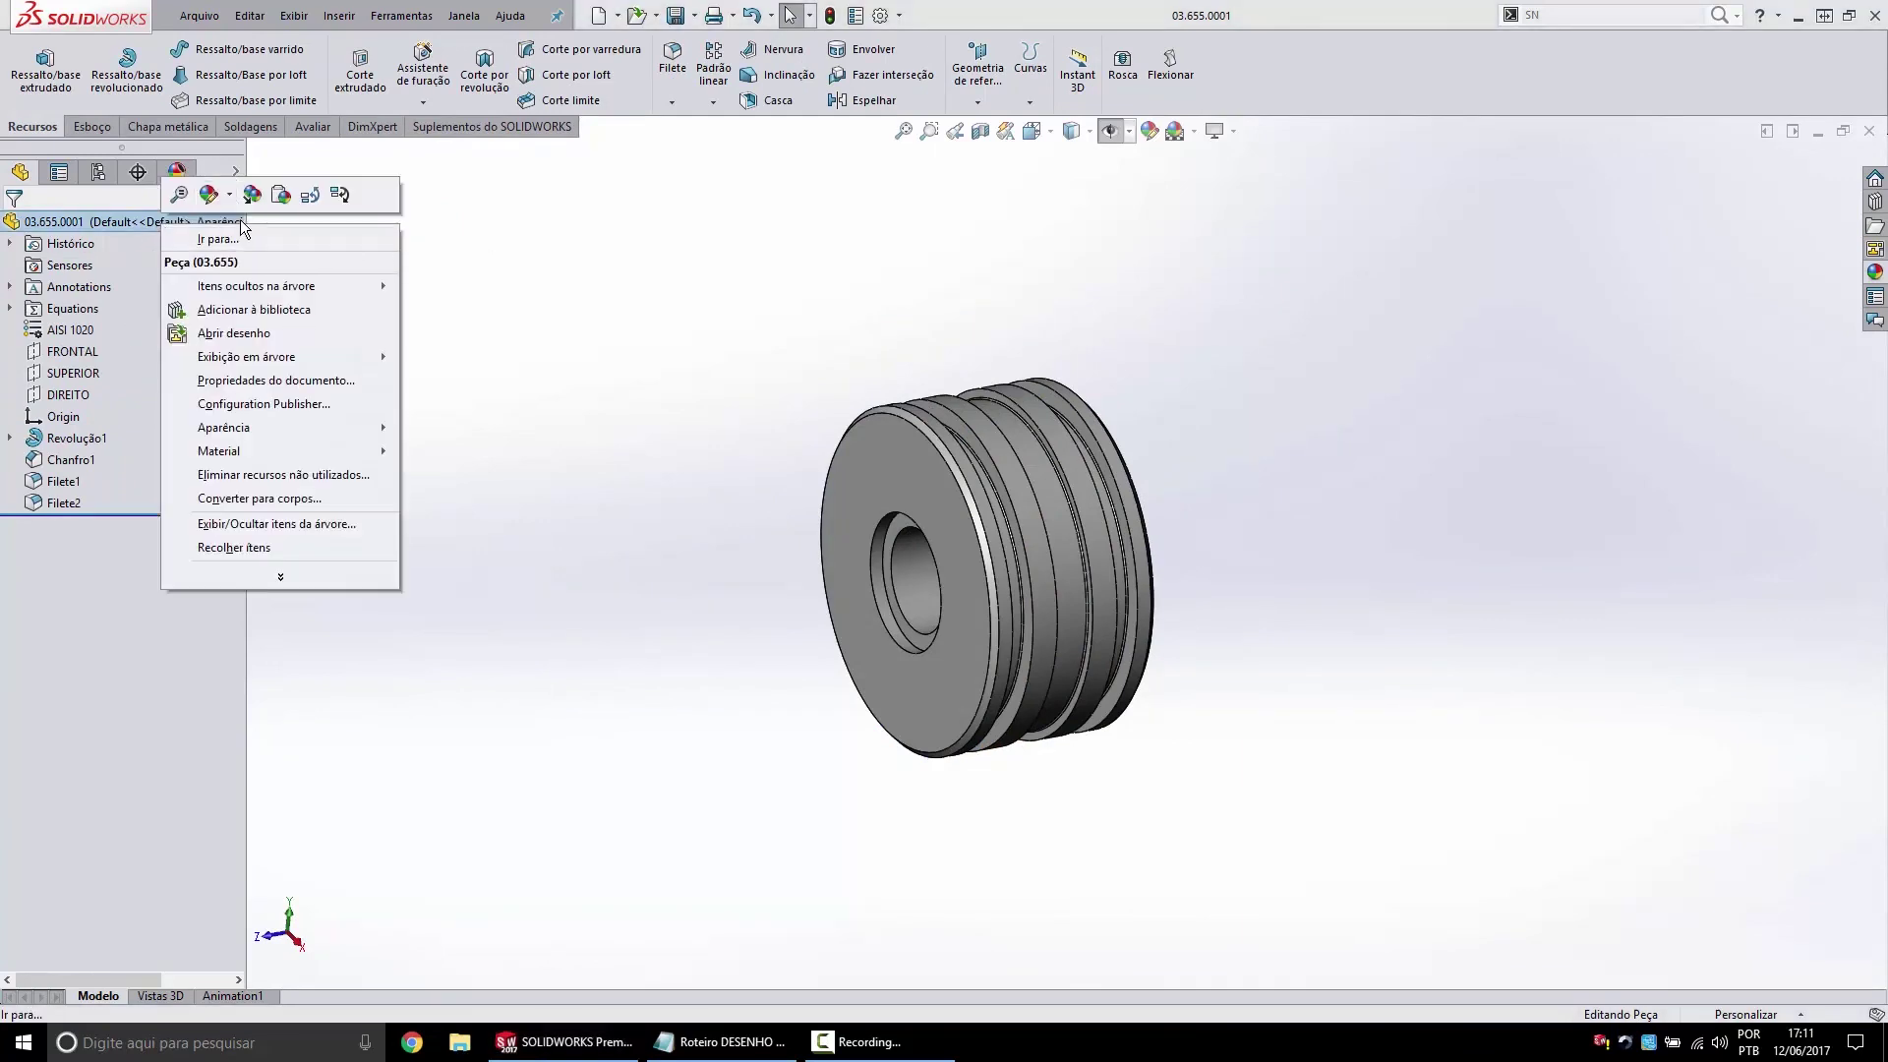
{"action": "left_click", "coordinate": [230, 195]}
{"action": "left_click", "coordinate": [295, 252]}
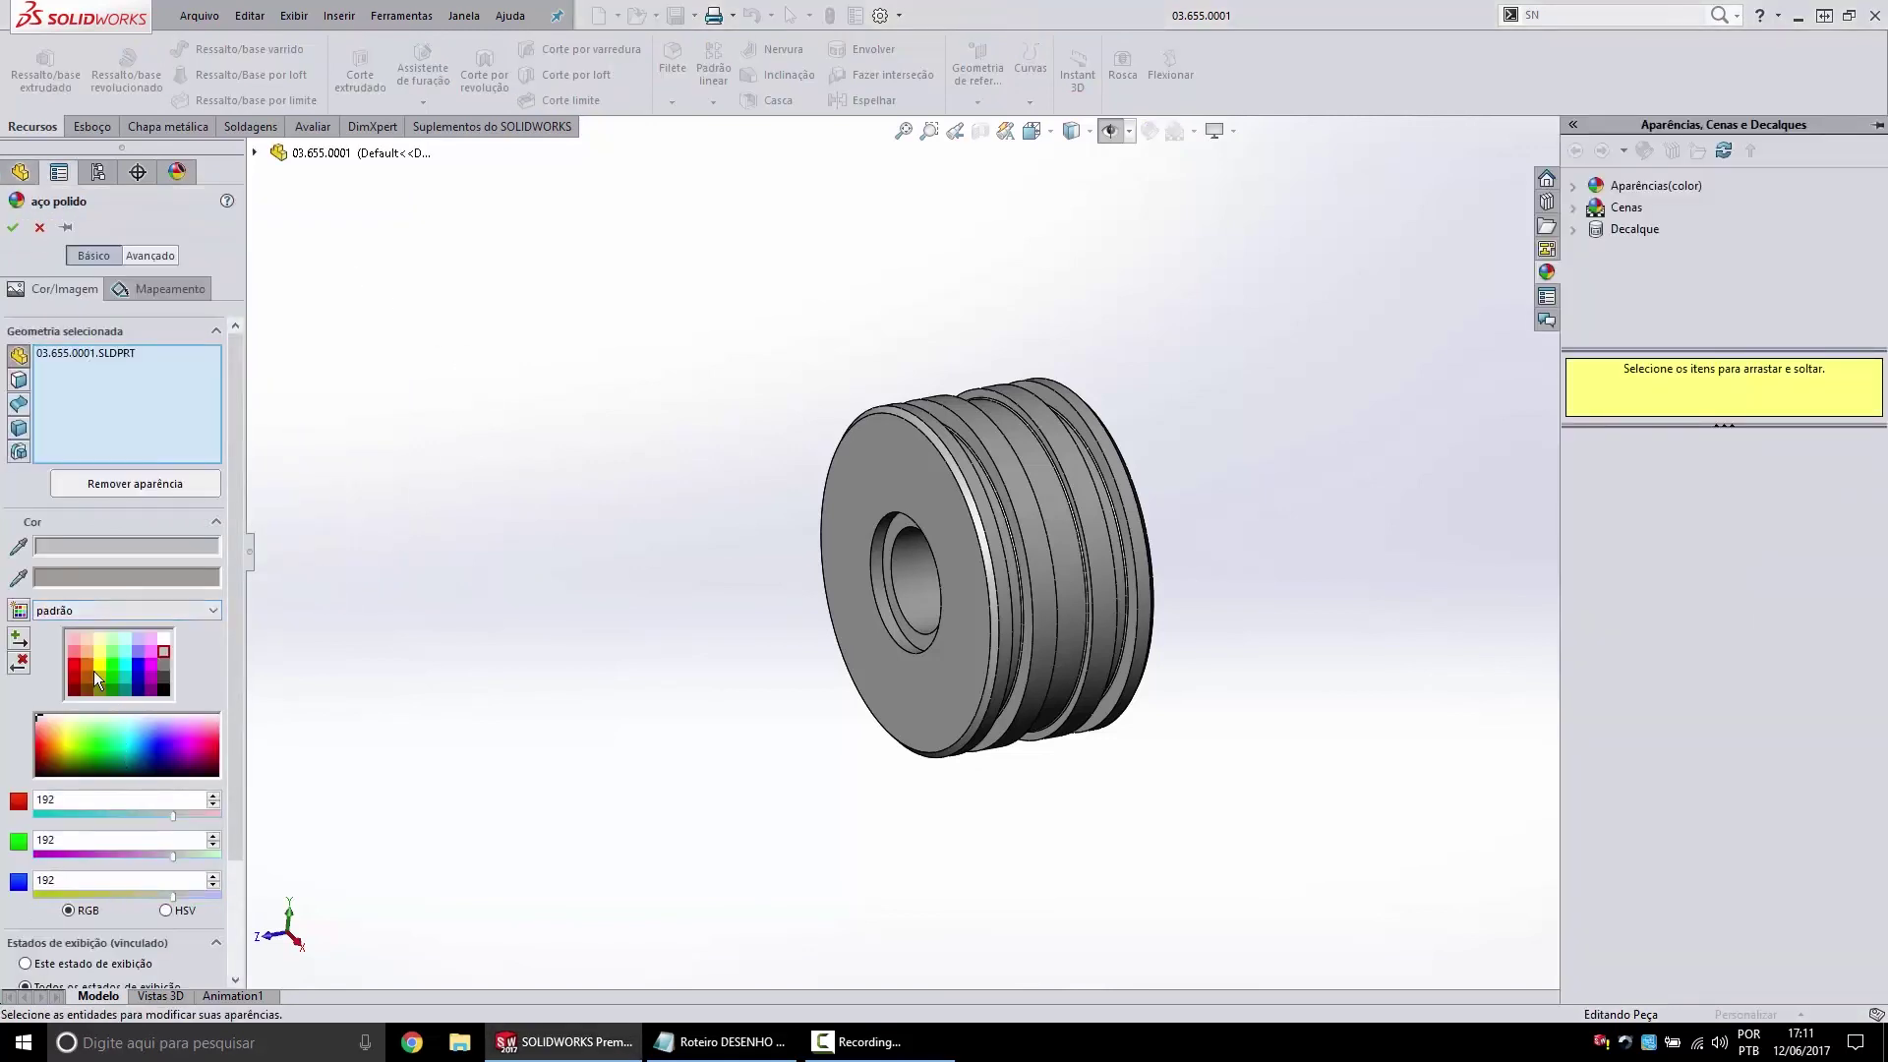
{"action": "left_click", "coordinate": [86, 653]}
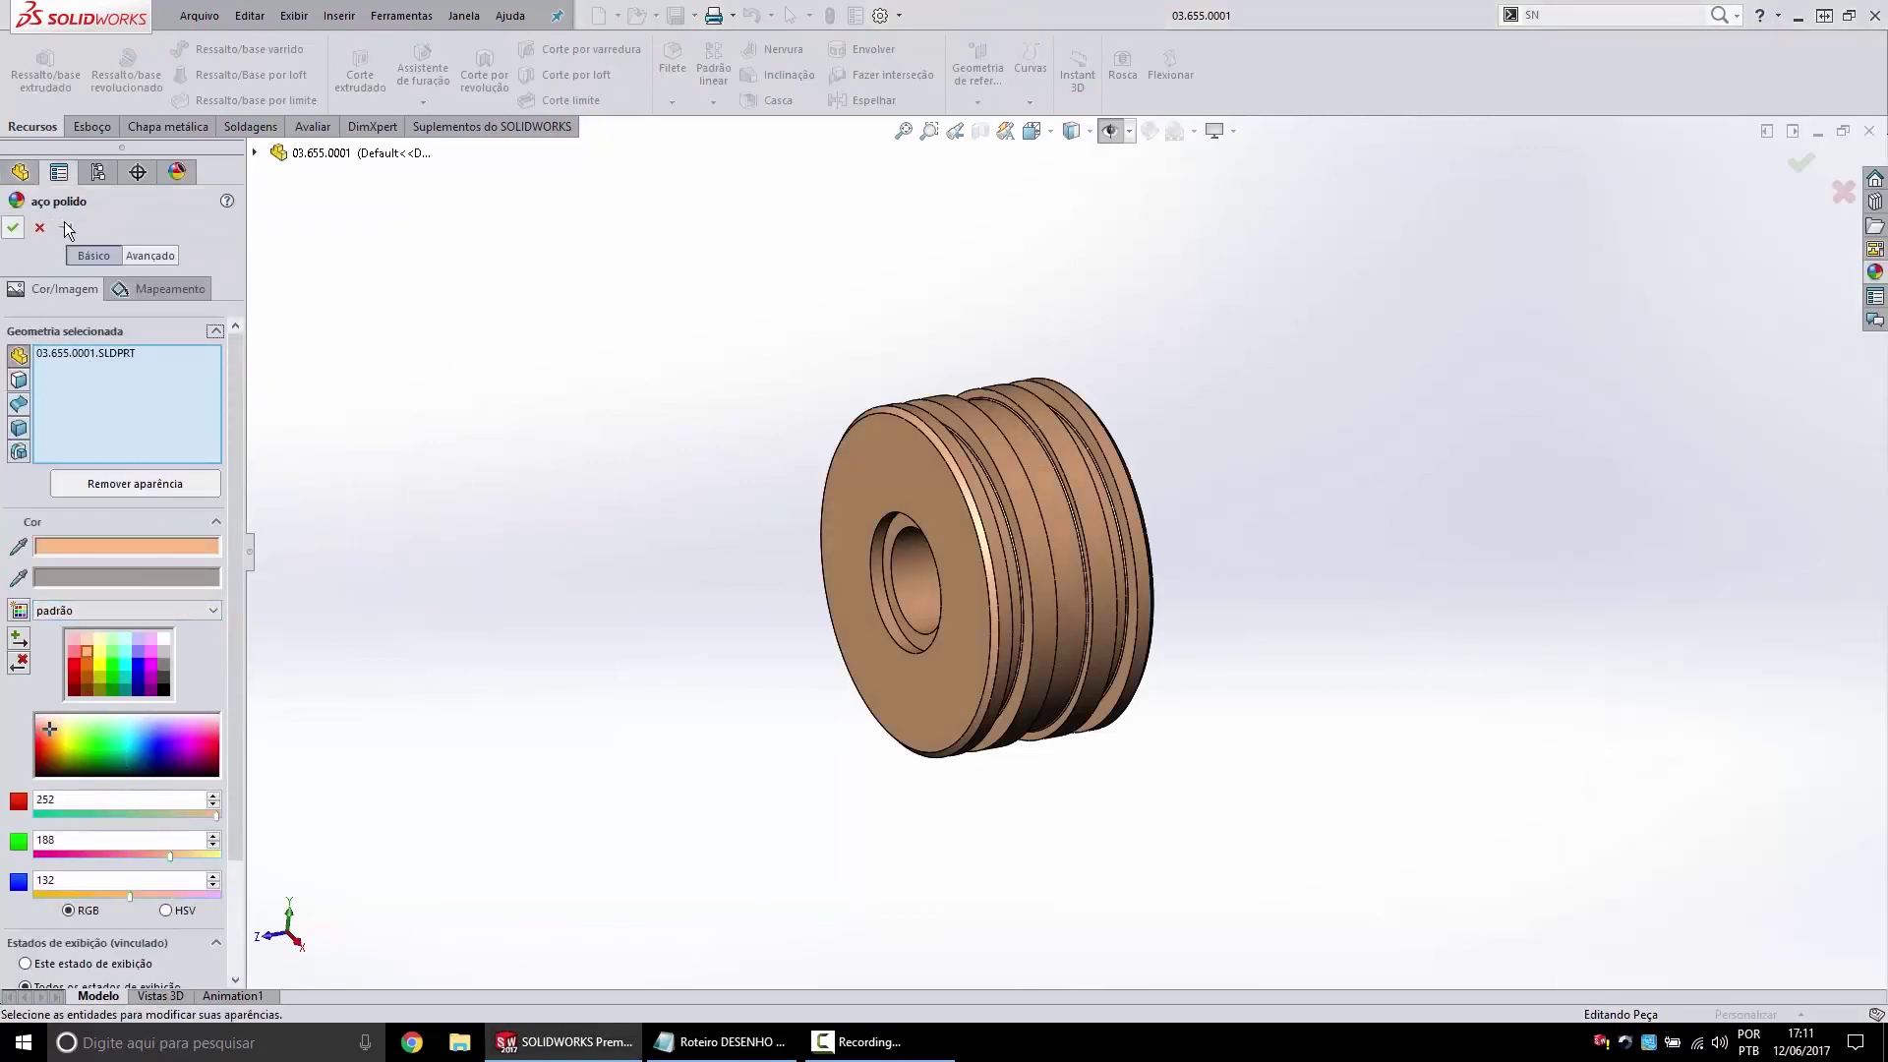
{"action": "left_click", "coordinate": [12, 227]}
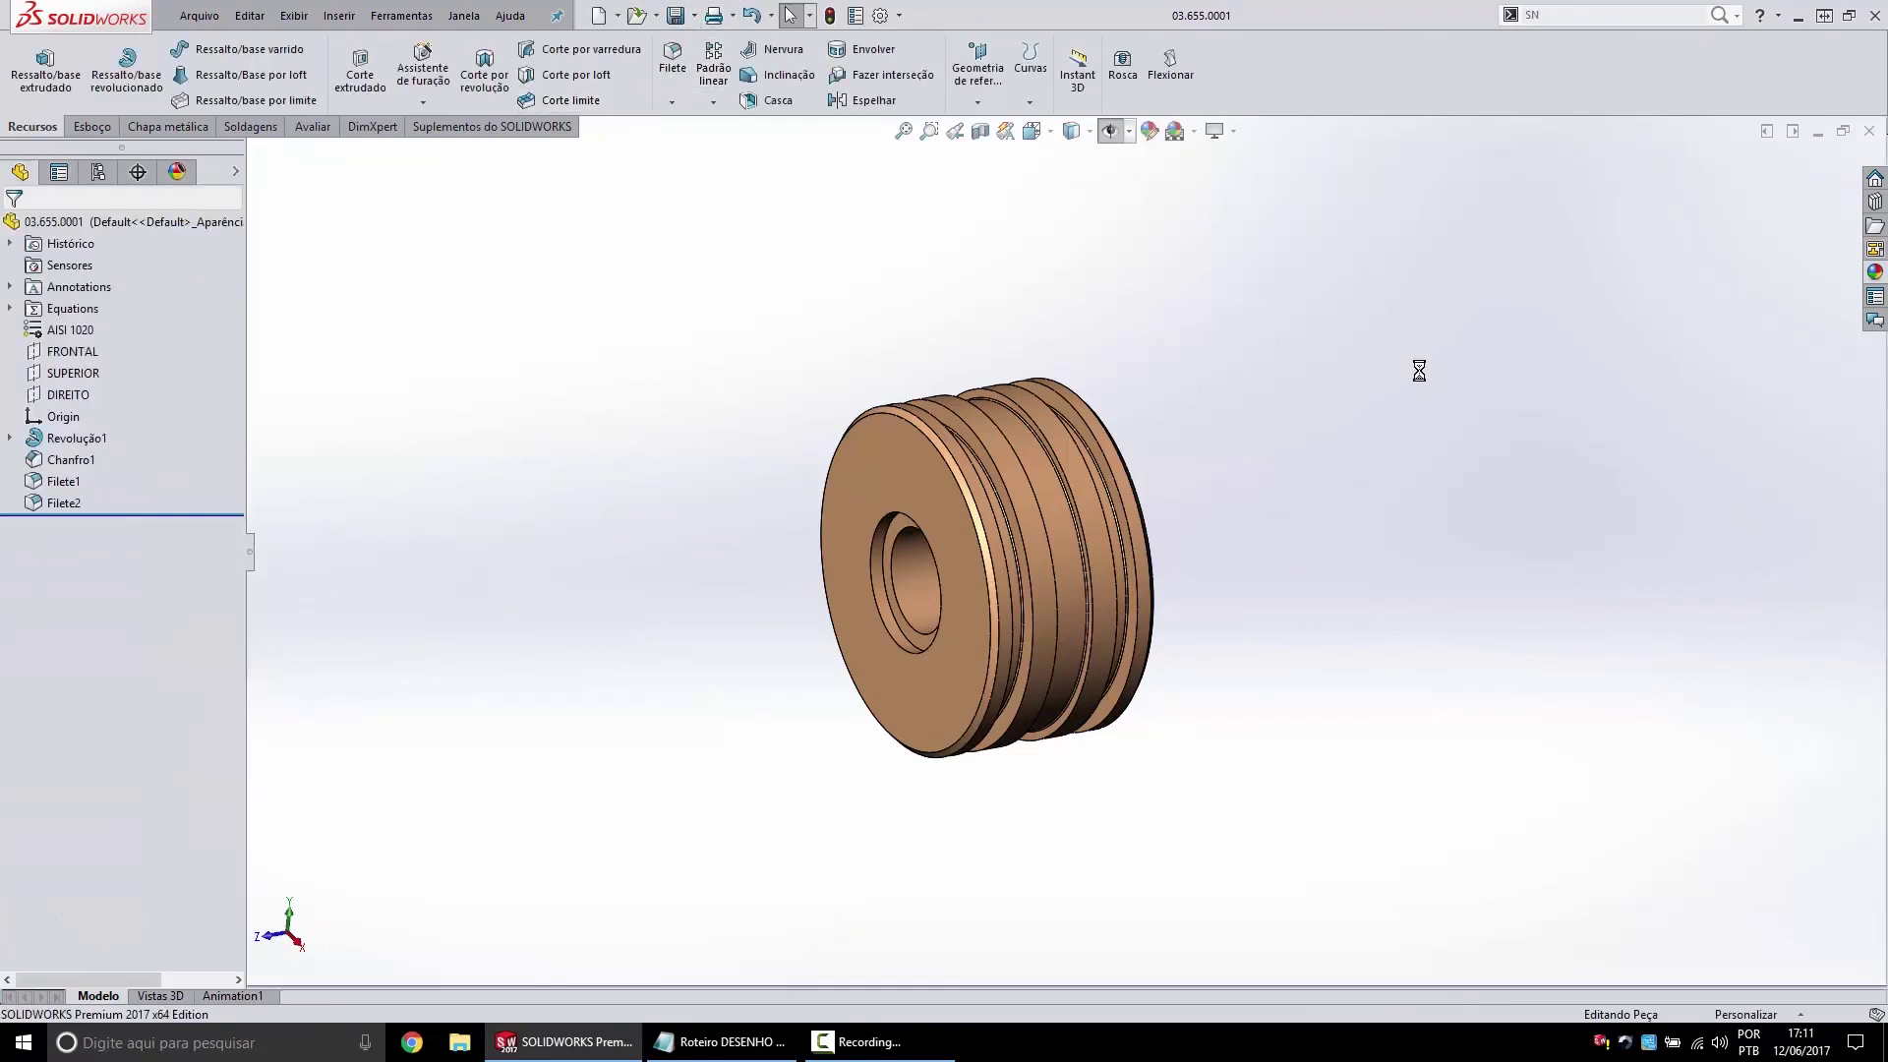
Change the Chanfro1 chamfer distance to 4 mm.
{"action": "left_click", "coordinate": [82, 462]}
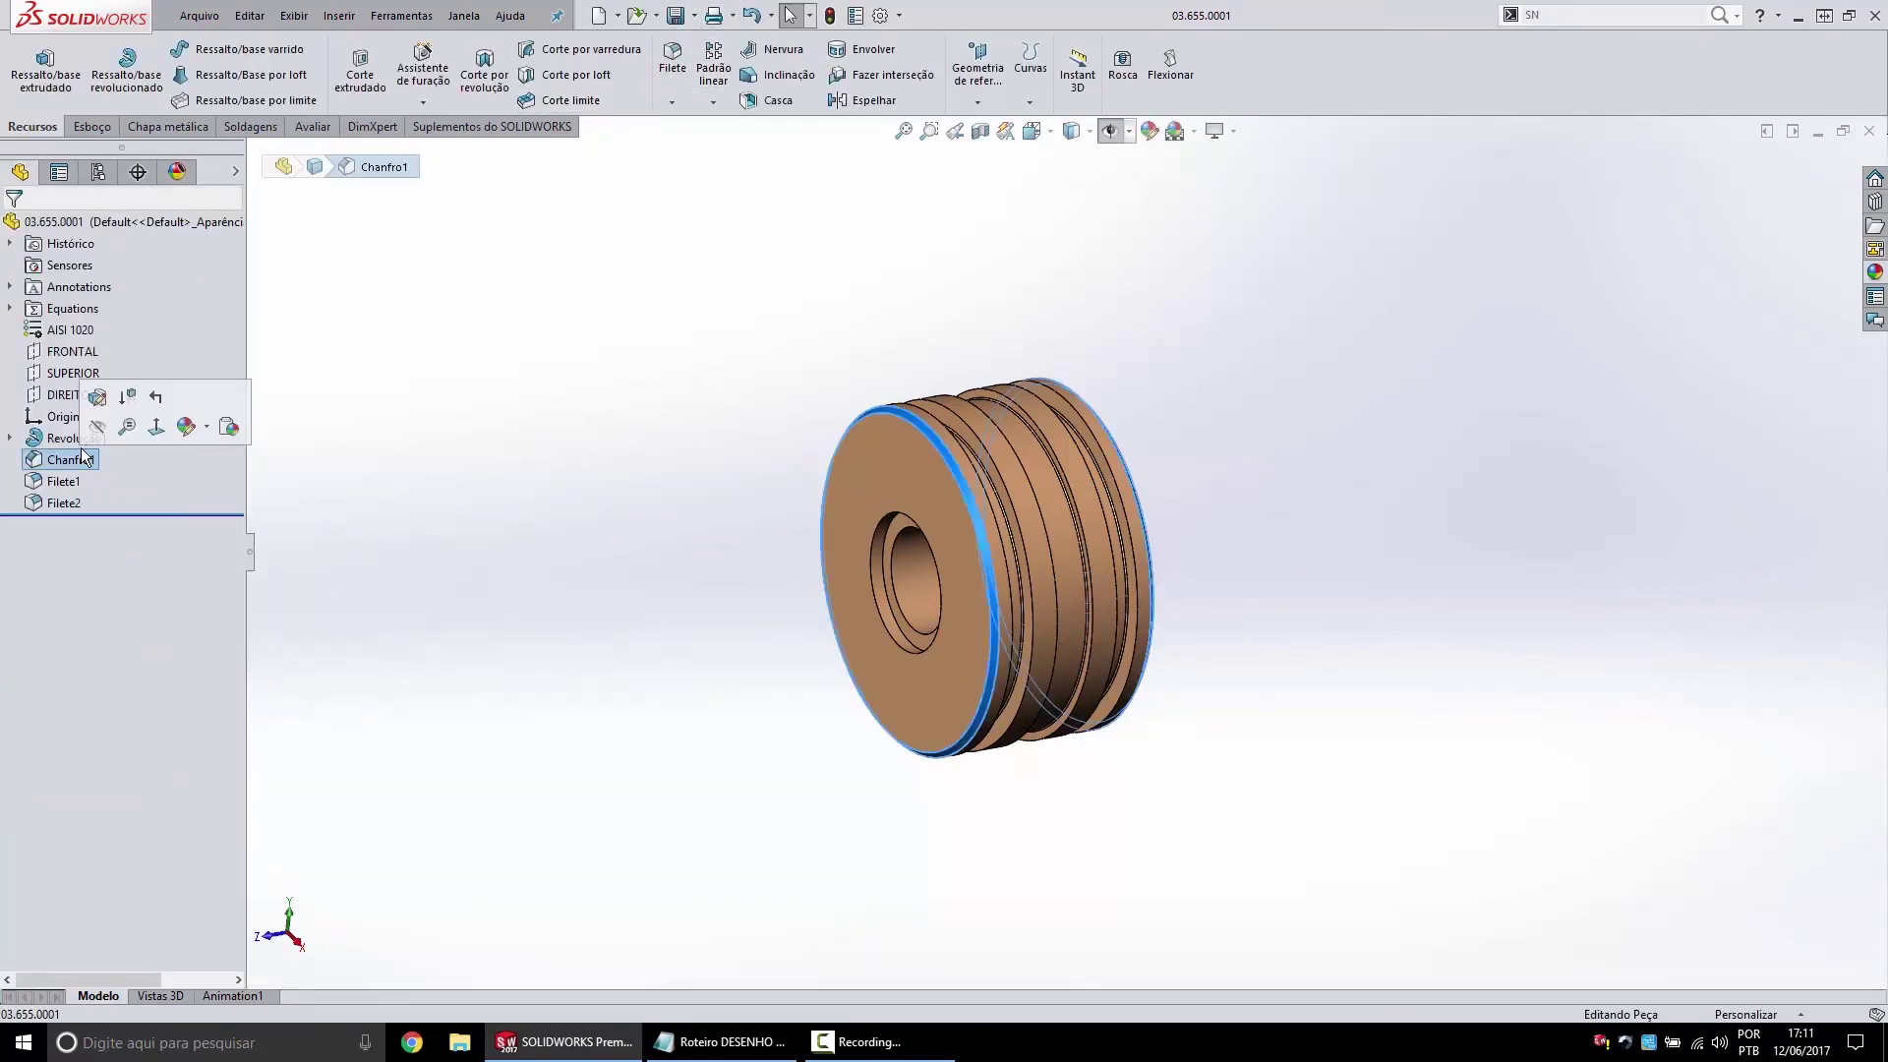
{"action": "left_click", "coordinate": [98, 399]}
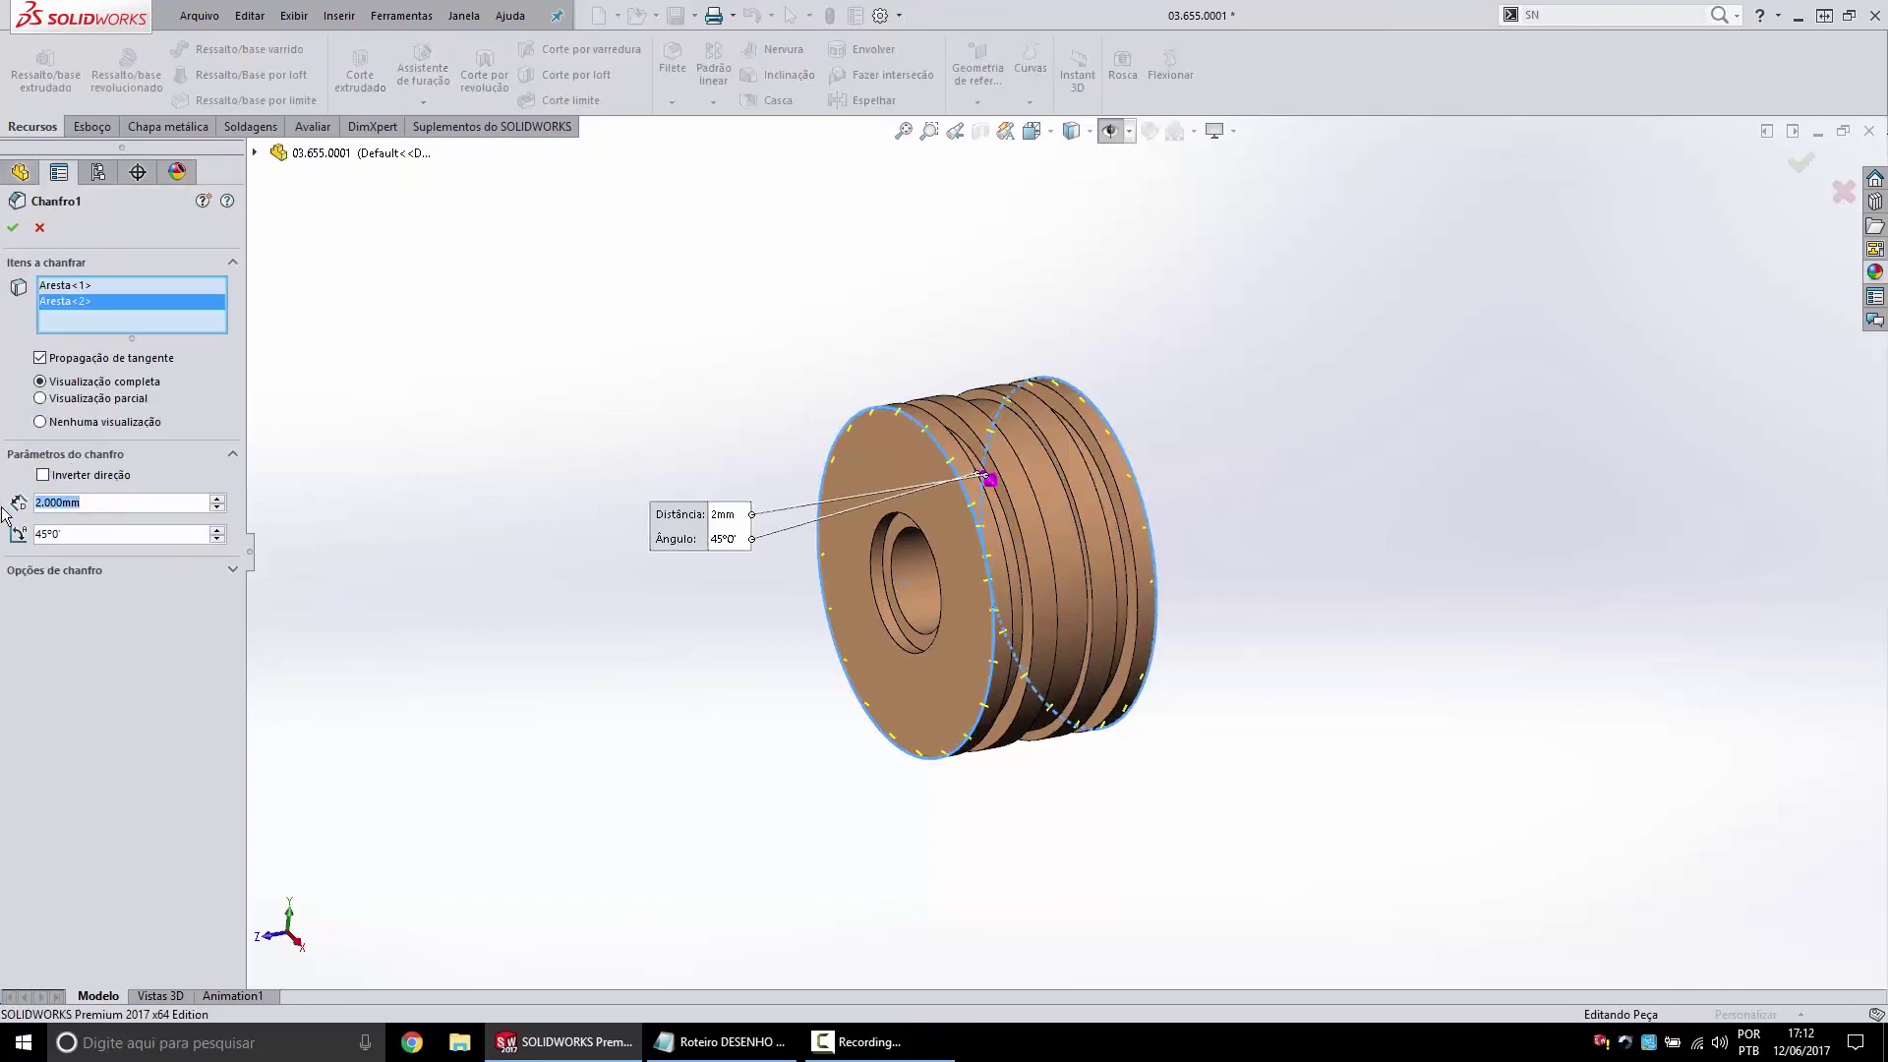
{"action": "type", "text": "4"}
{"action": "key", "text": "Return"}
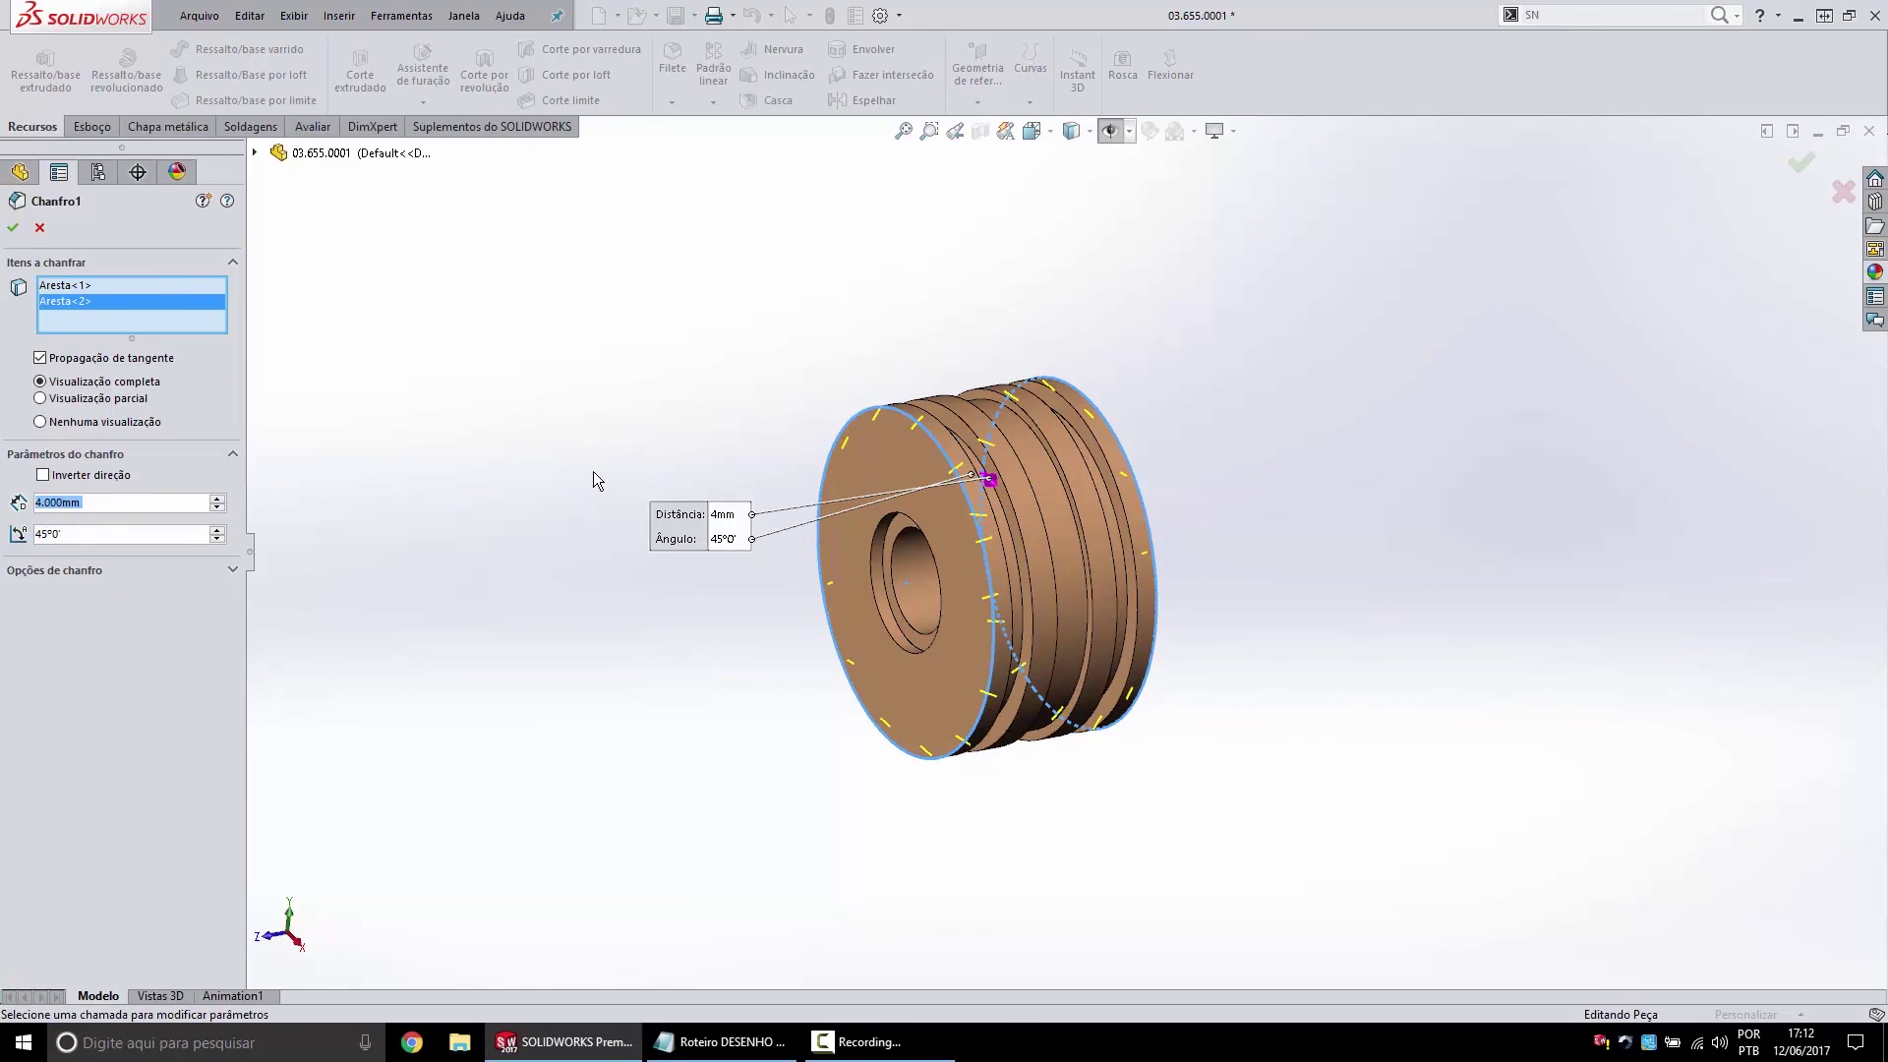
{"action": "left_click", "coordinate": [12, 228]}
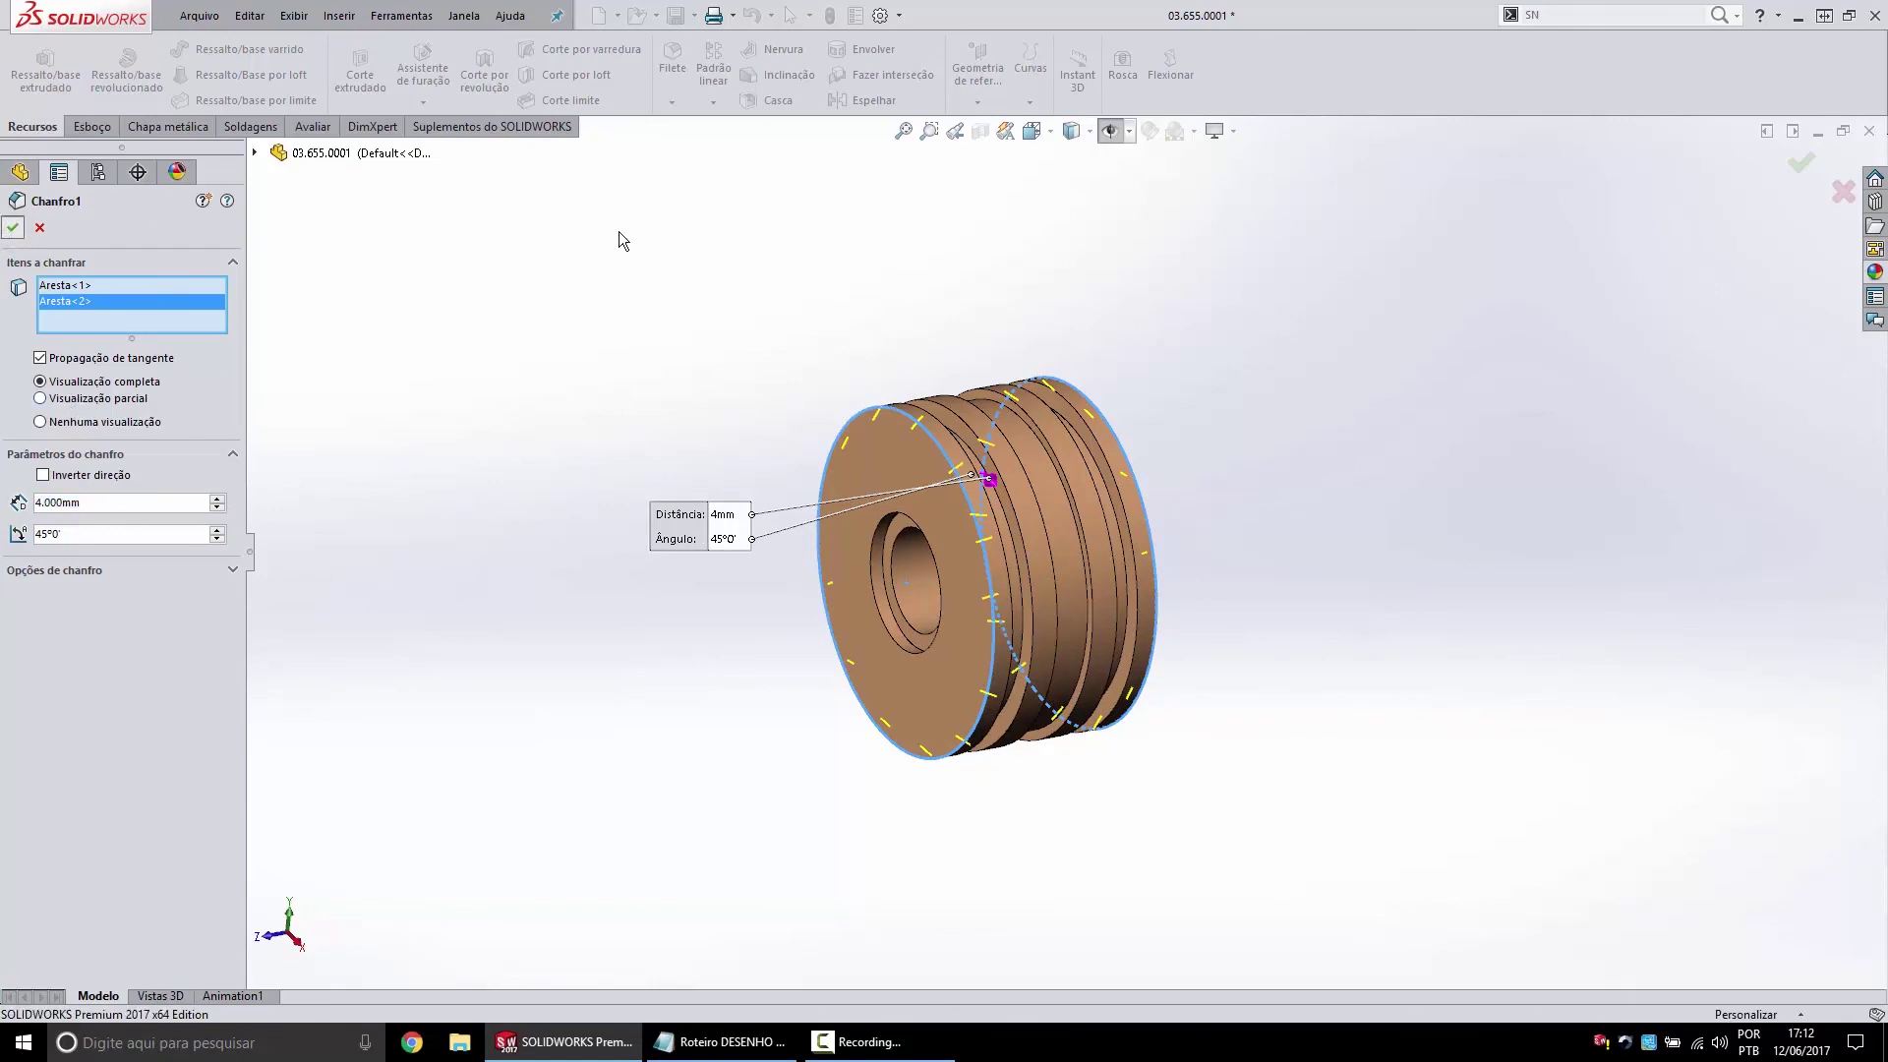
Inspect the chamfer, then close the piston part and return to assembly 03.650.0001.
{"action": "mouse_move", "coordinate": [871, 299]}
{"action": "middle_mouse_down"}
{"action": "mouse_move", "coordinate": [908, 450]}
{"action": "mouse_move", "coordinate": [923, 354]}
{"action": "middle_mouse_up"}
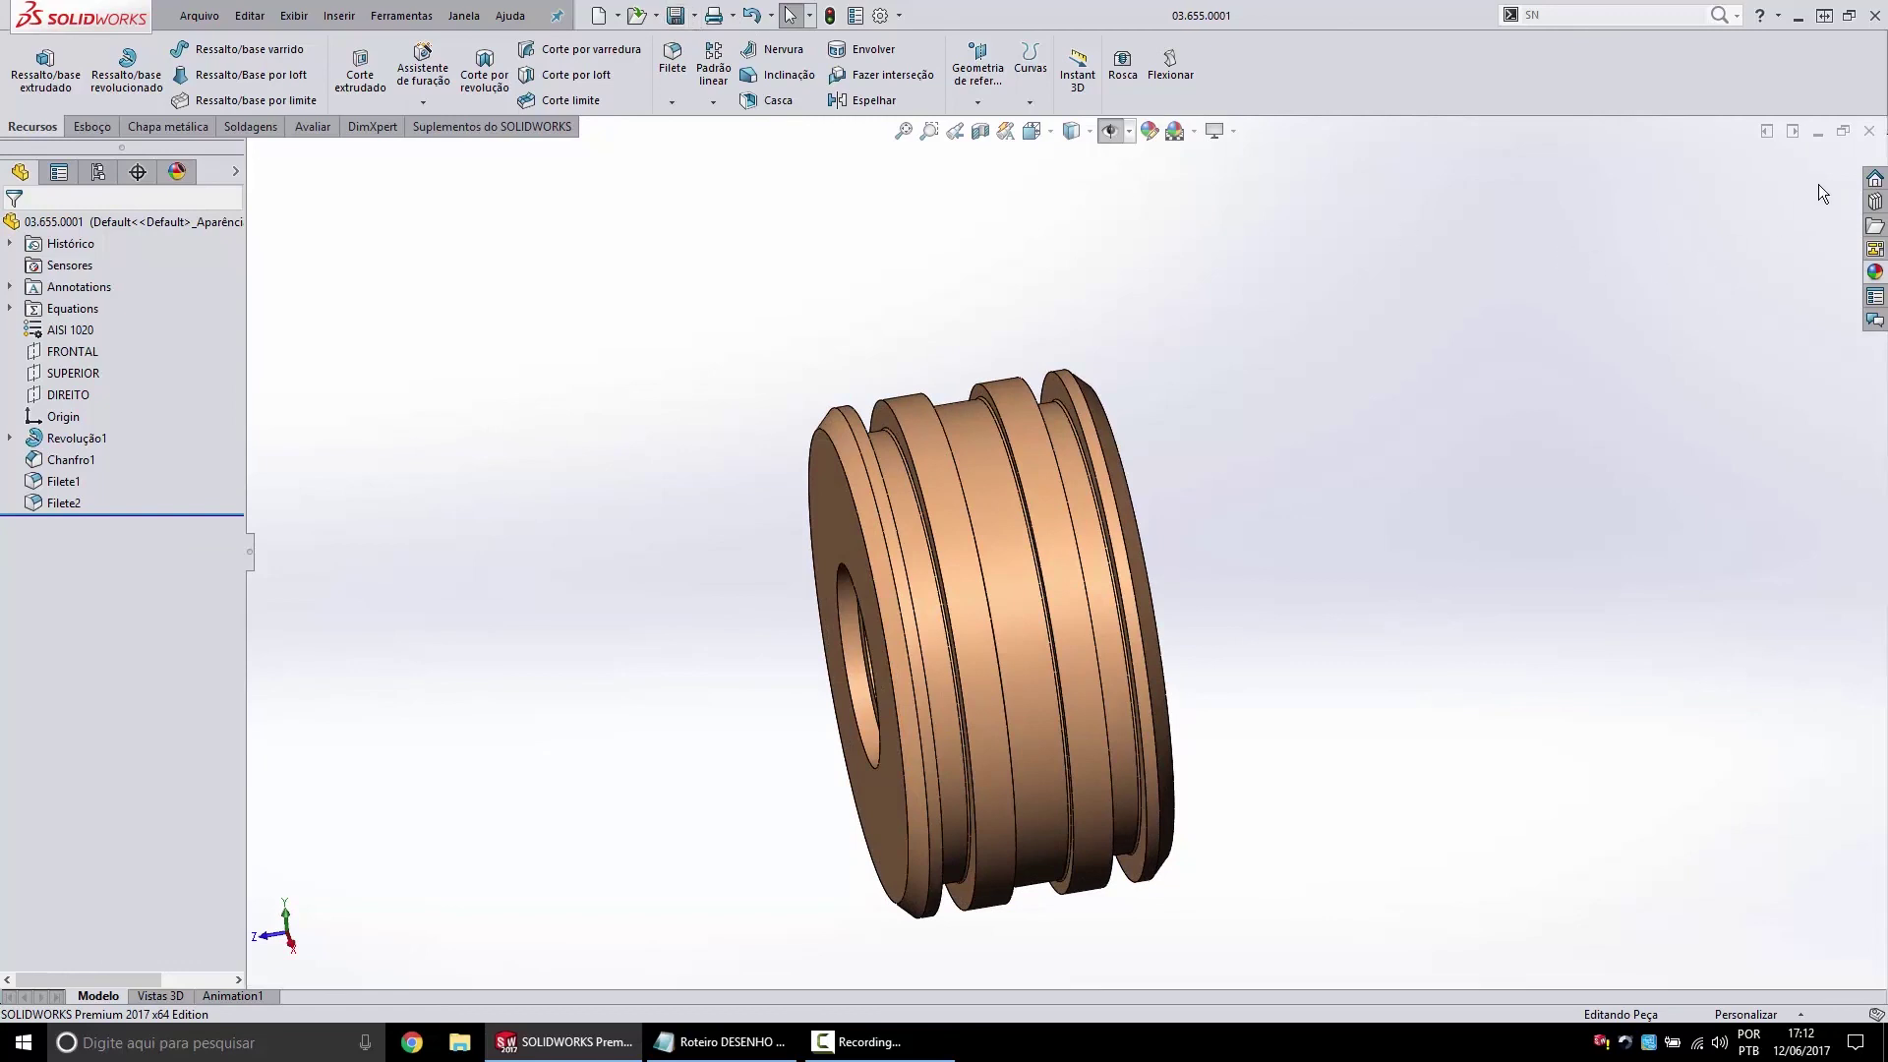
{"action": "left_click", "coordinate": [1868, 131]}
{"action": "mouse_move", "coordinate": [1264, 548]}
{"action": "middle_mouse_down"}
{"action": "mouse_move", "coordinate": [1003, 599]}
{"action": "mouse_move", "coordinate": [944, 590]}
{"action": "middle_mouse_up"}
Save assembly 03.650.0001 and reposition it to review the copper piston and seals.
{"action": "left_click", "coordinate": [675, 15]}
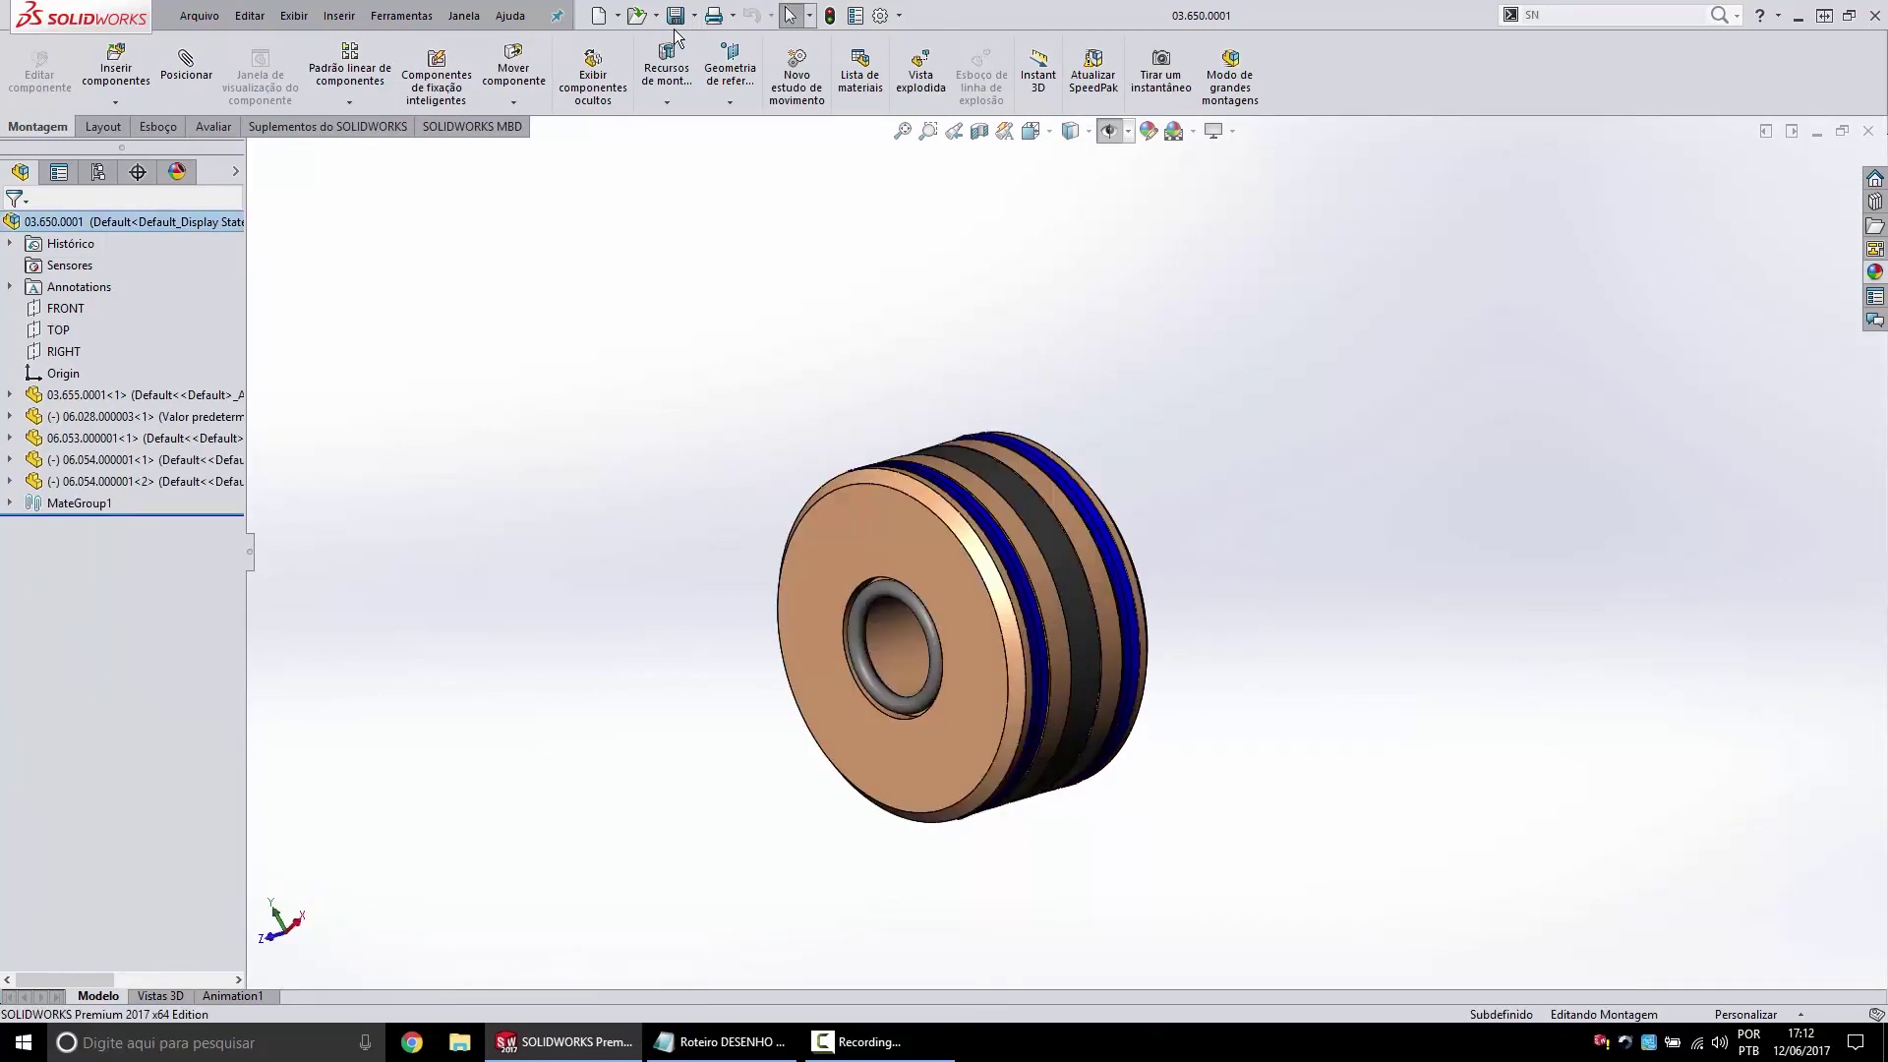
{"action": "mouse_move", "coordinate": [960, 594]}
{"action": "middle_mouse_down"}
{"action": "mouse_move", "coordinate": [983, 605]}
{"action": "mouse_move", "coordinate": [1001, 530]}
{"action": "mouse_move", "coordinate": [993, 449]}
{"action": "mouse_move", "coordinate": [1053, 492]}
{"action": "mouse_move", "coordinate": [1054, 518]}
{"action": "middle_mouse_up"}
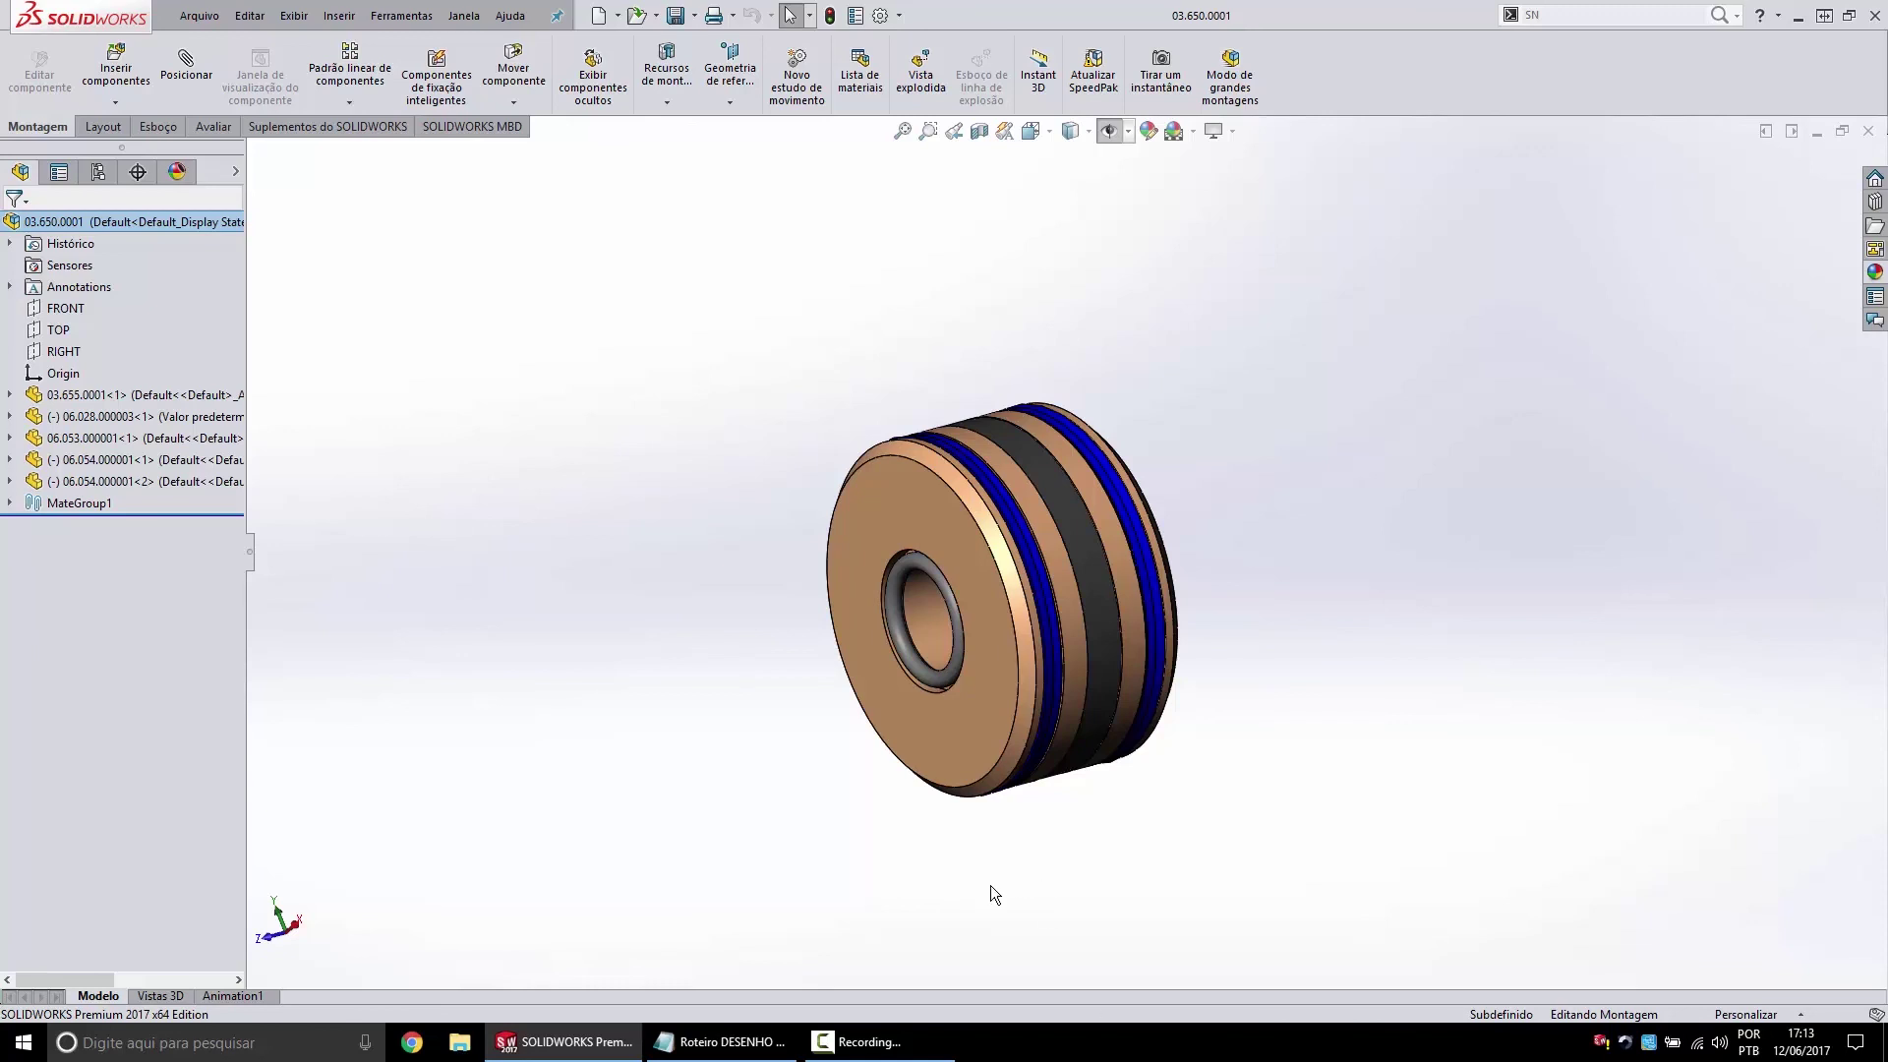
{"action": "scroll", "coordinate": [1015, 649], "scroll_direction": "down", "scroll_amount": 3}
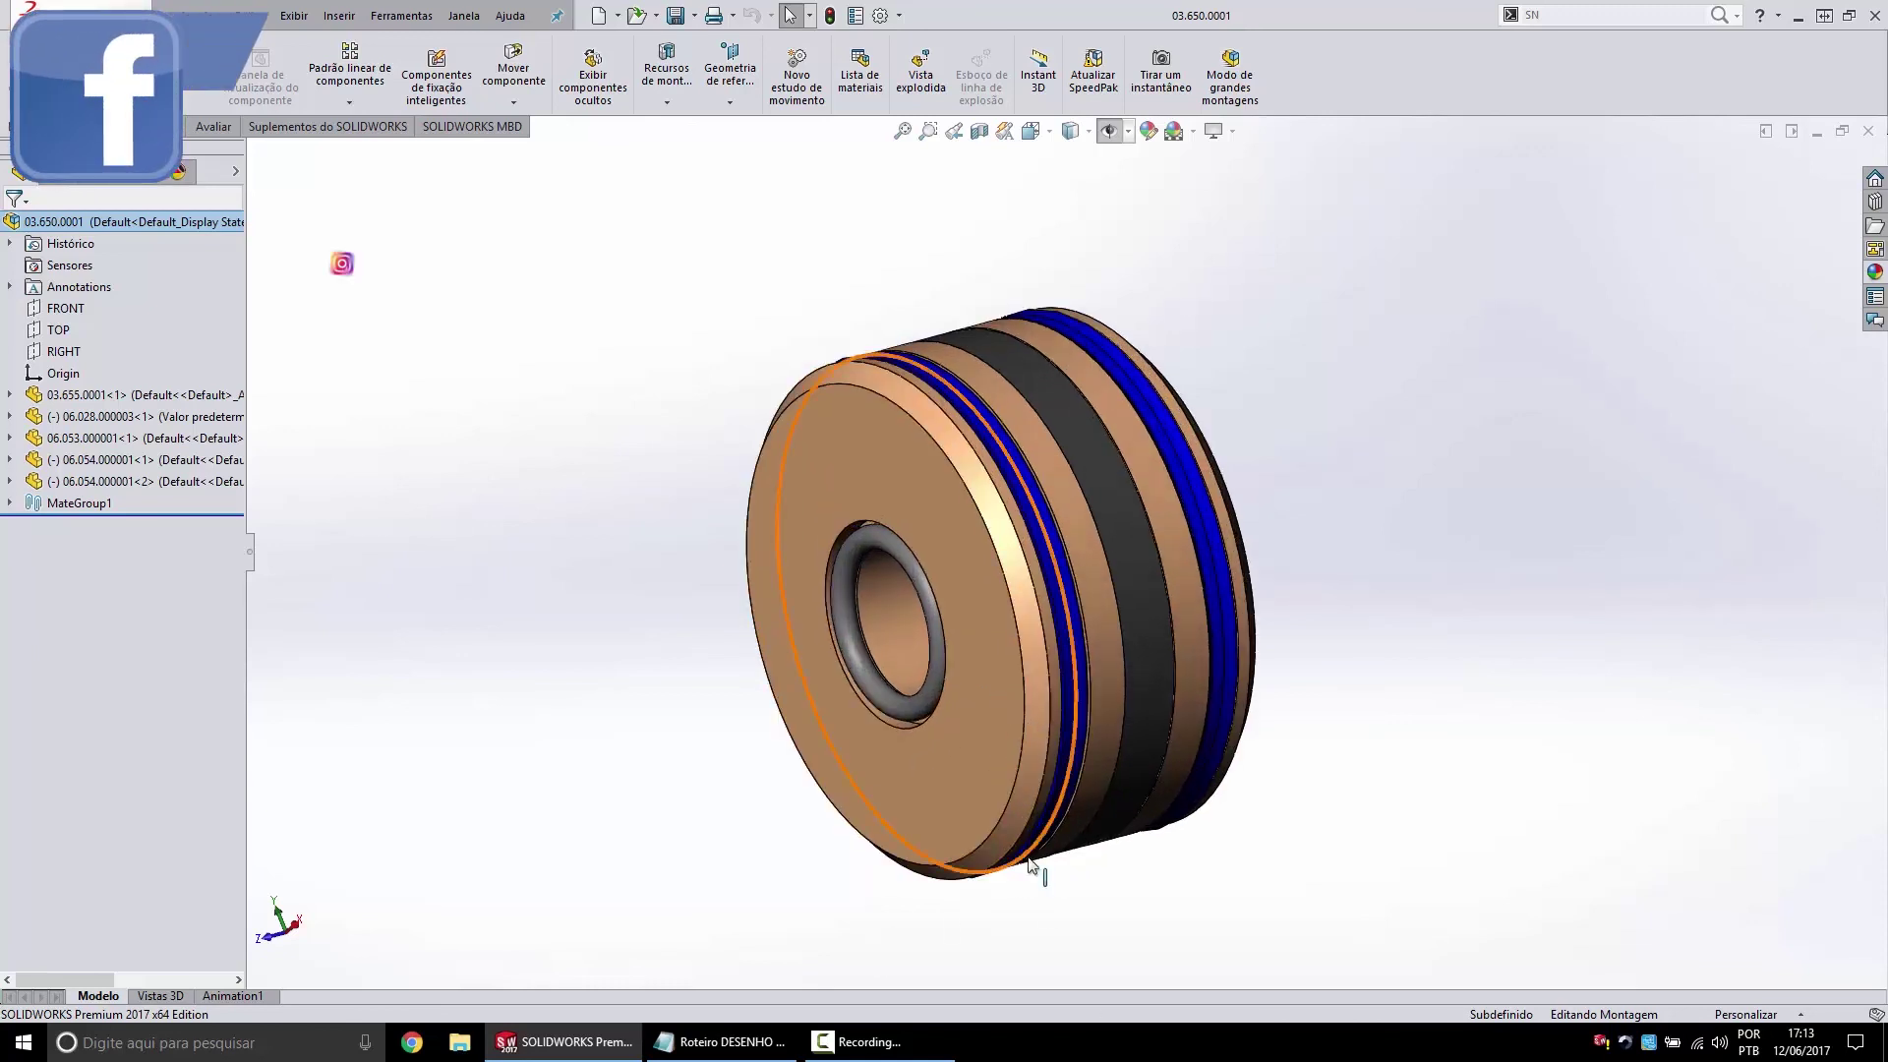
{"action": "scroll", "coordinate": [934, 845], "scroll_direction": "down", "scroll_amount": 3}
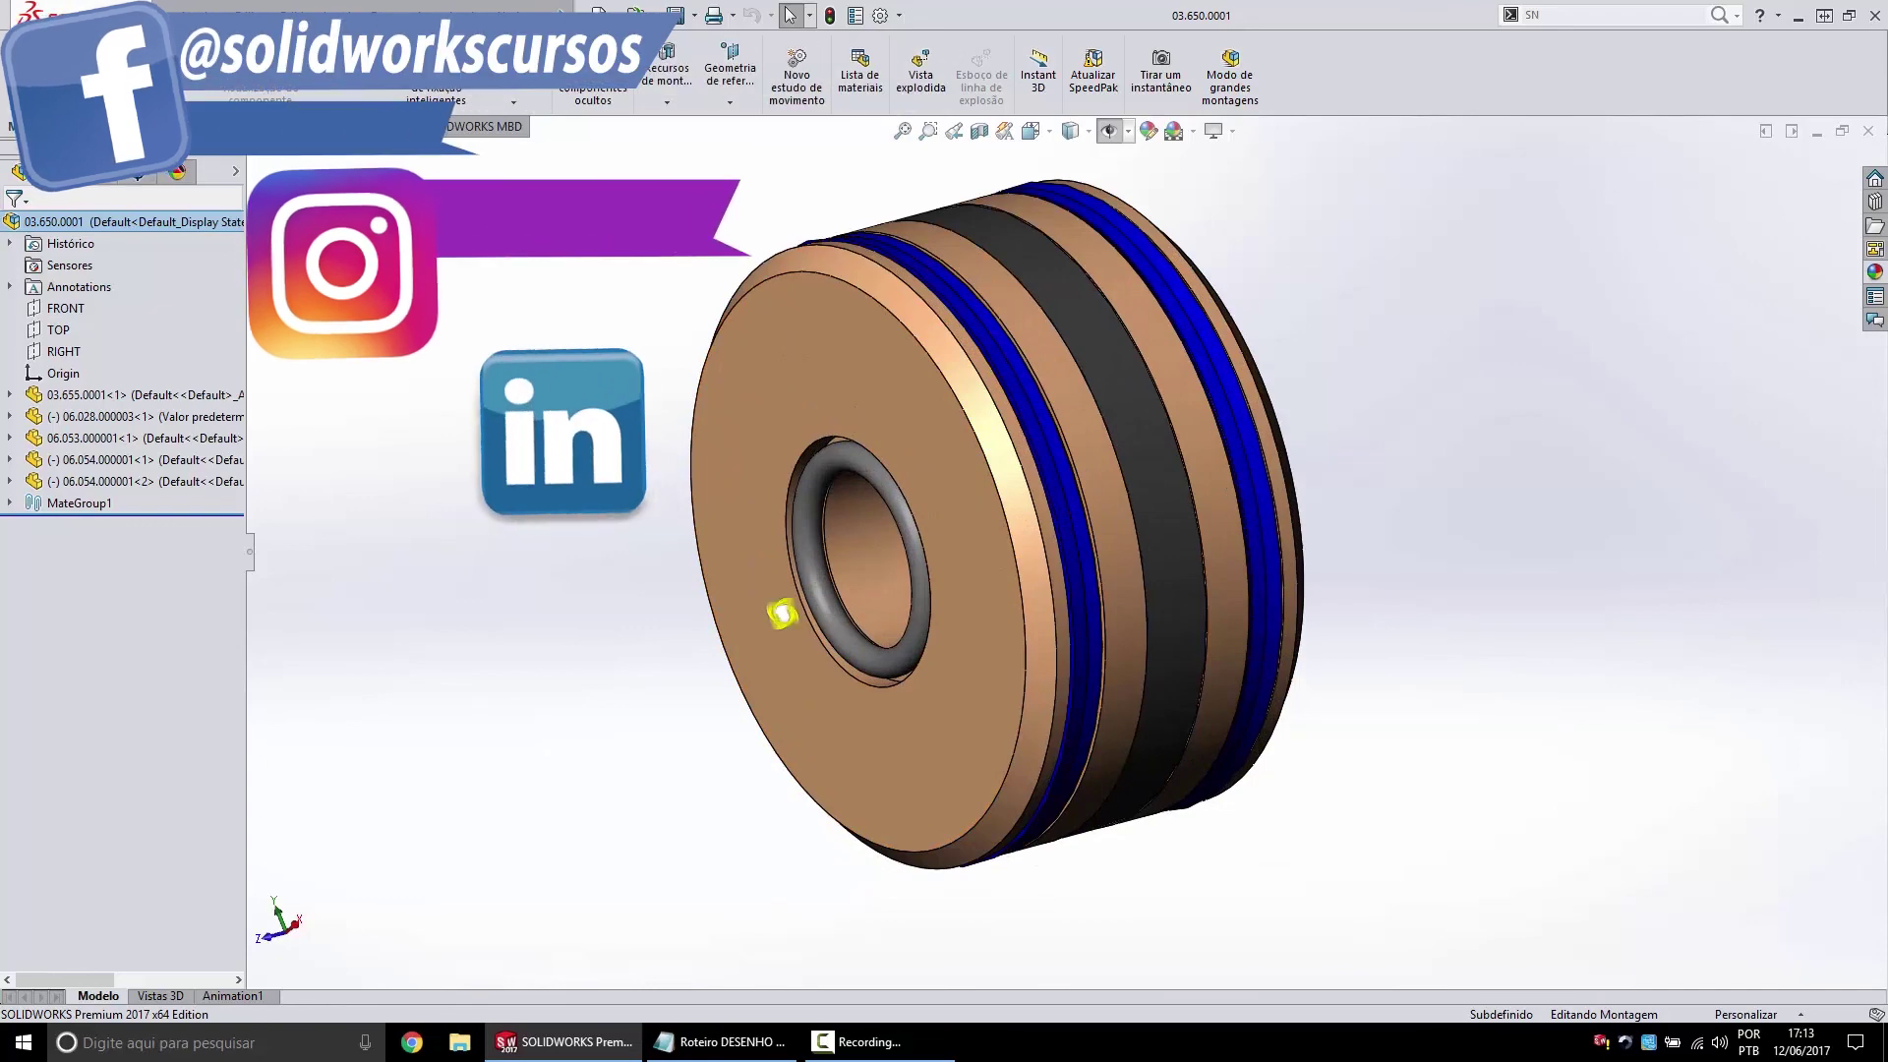